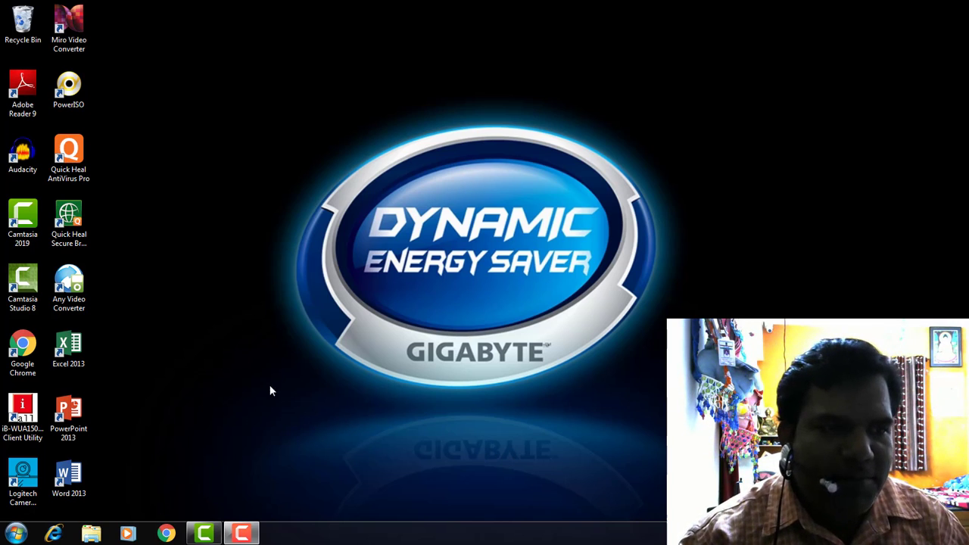
- Launch Word 2013 from the Start menu's Microsoft Office 2013 group and create a blank document
left_click(16, 534)
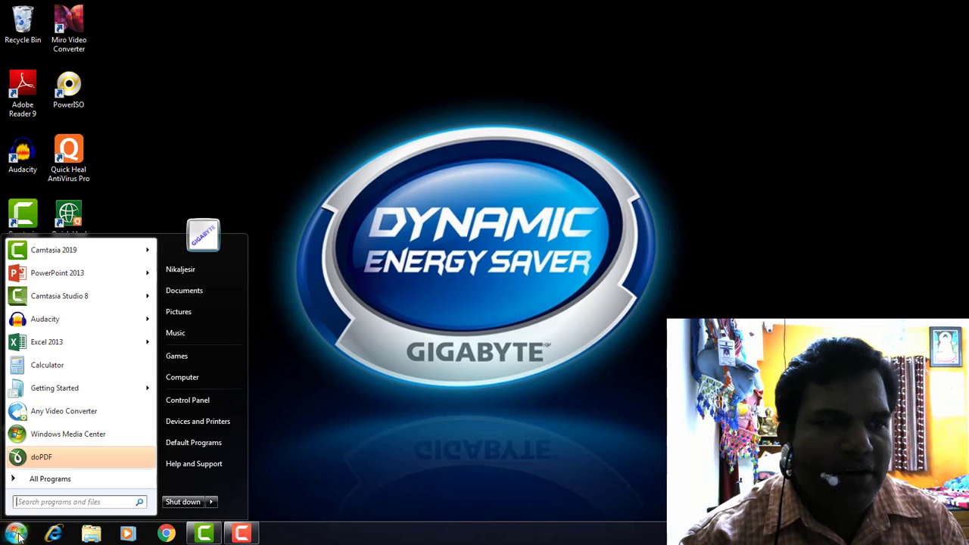
left_click(58, 481)
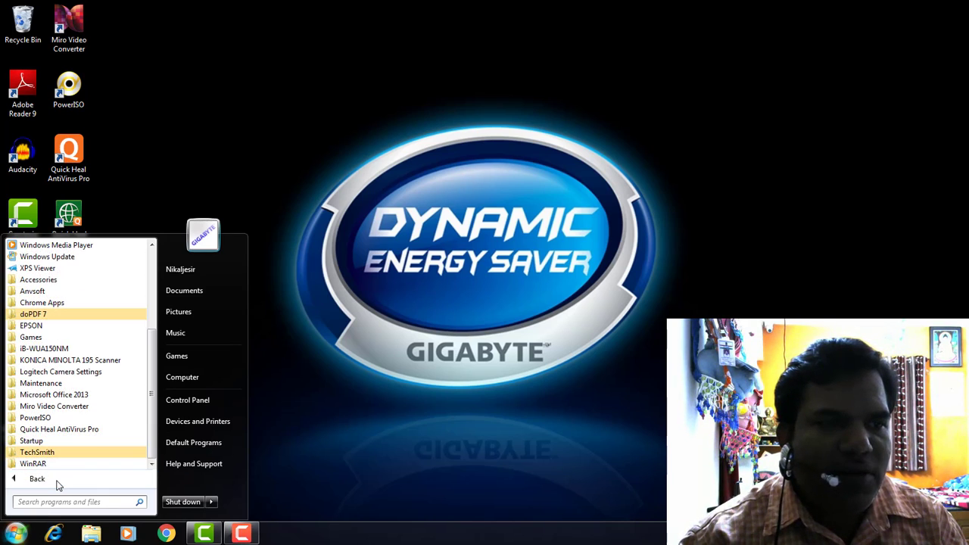
left_click(71, 395)
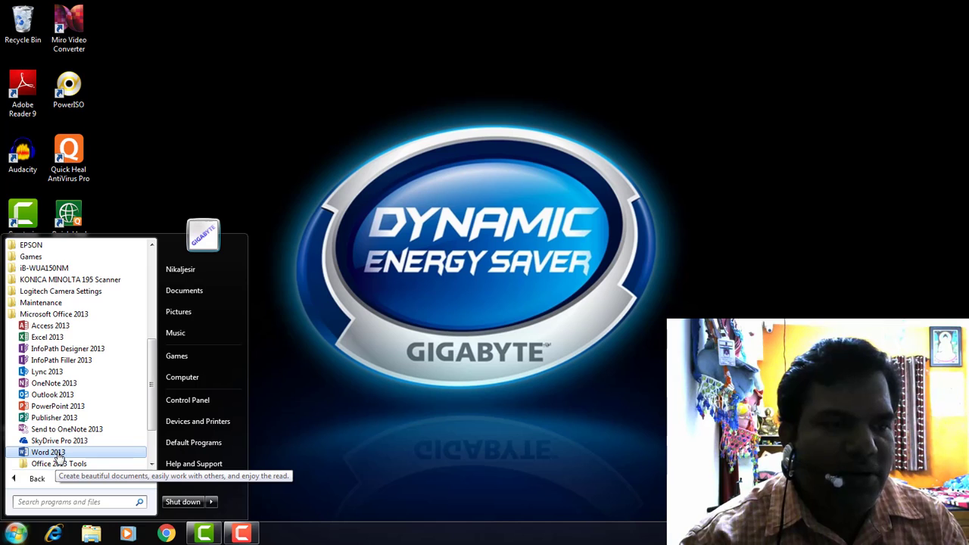
left_click(59, 454)
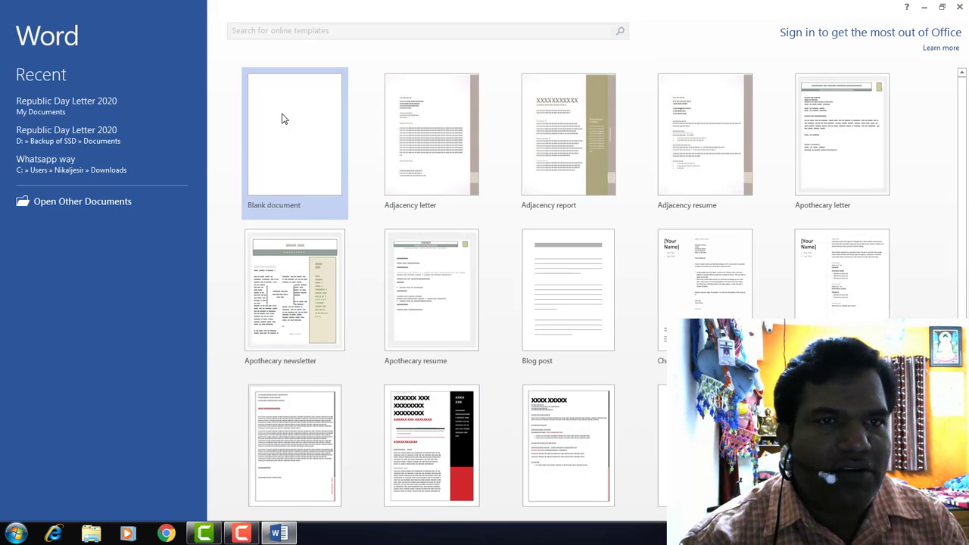
left_click(296, 135)
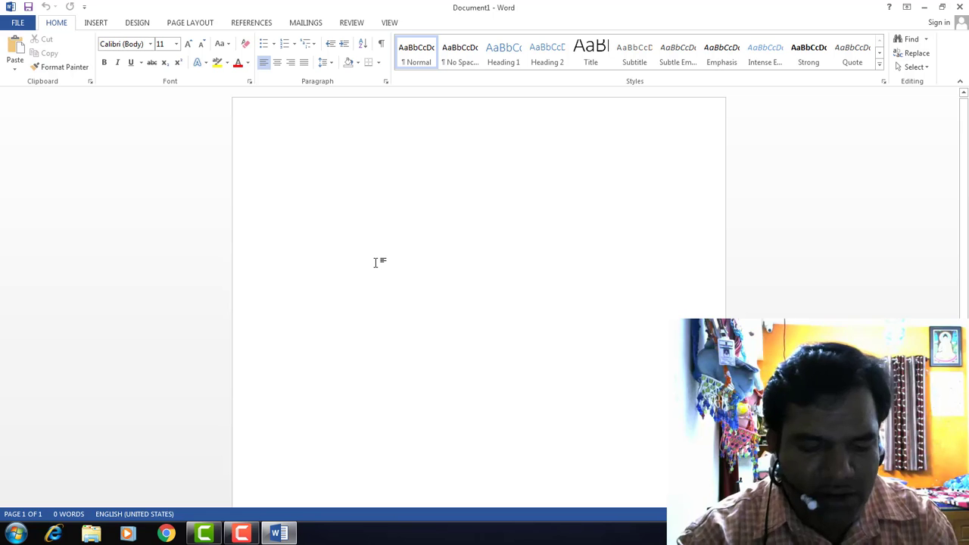
left_click(20, 23)
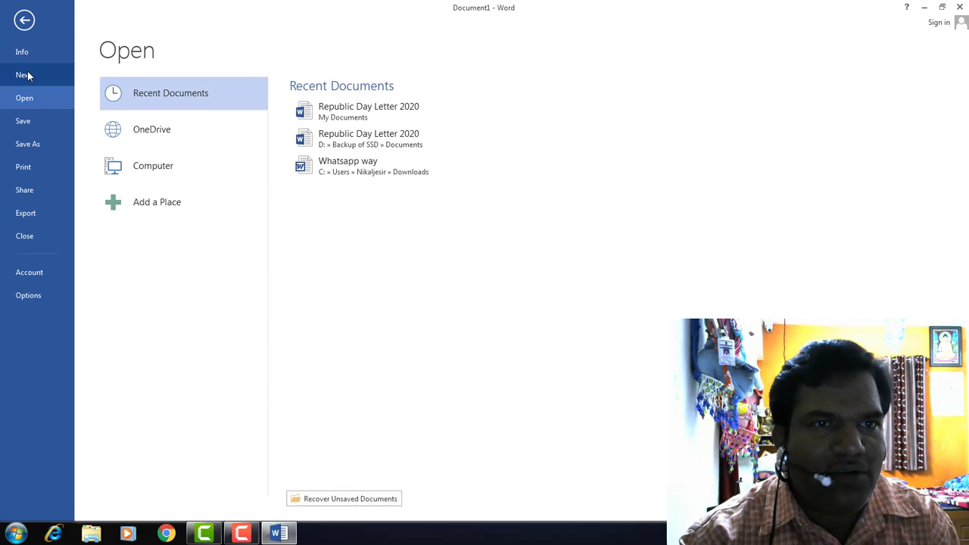
left_click(25, 20)
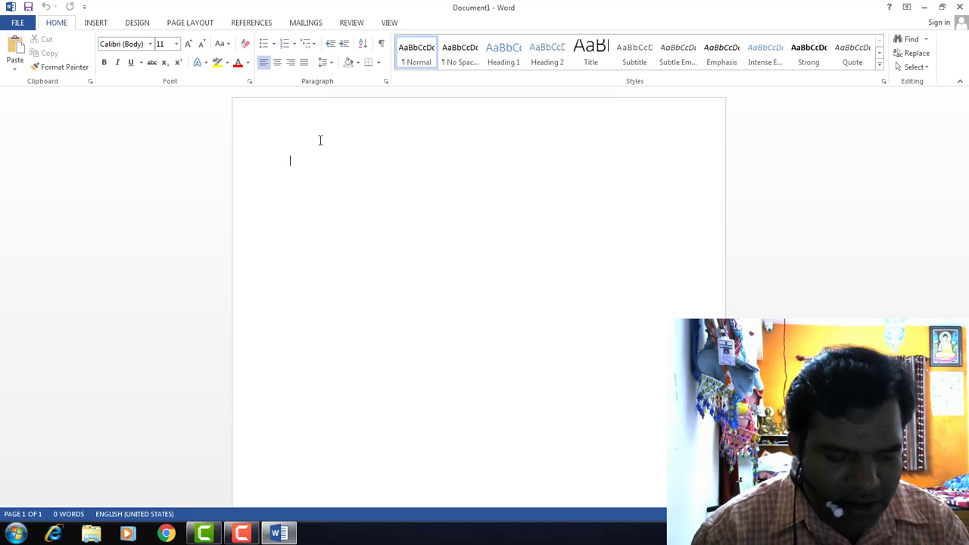
- Type the sentence 'The quick Brown fox jumps over the lazy dog.' on the first line
type("The quick Brown fox jumps ov")
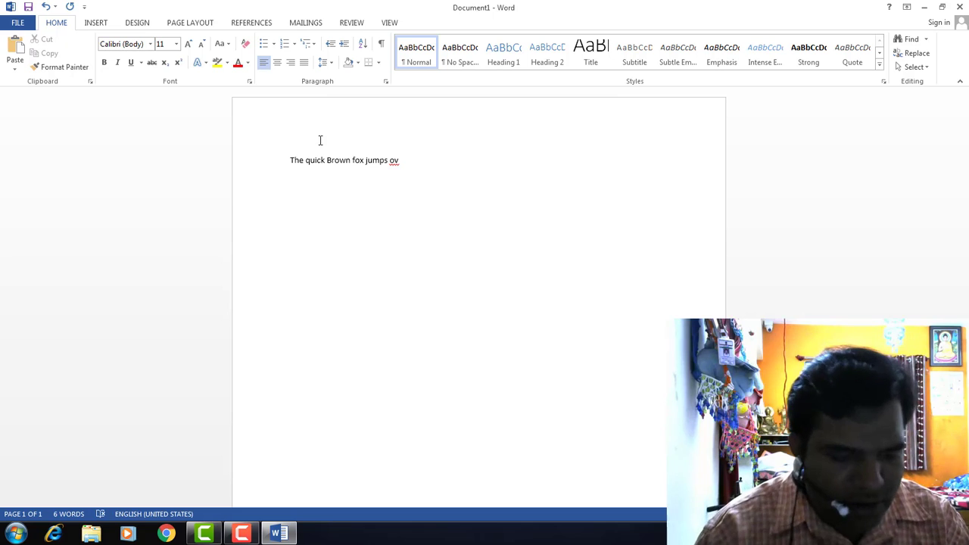
type("er the la")
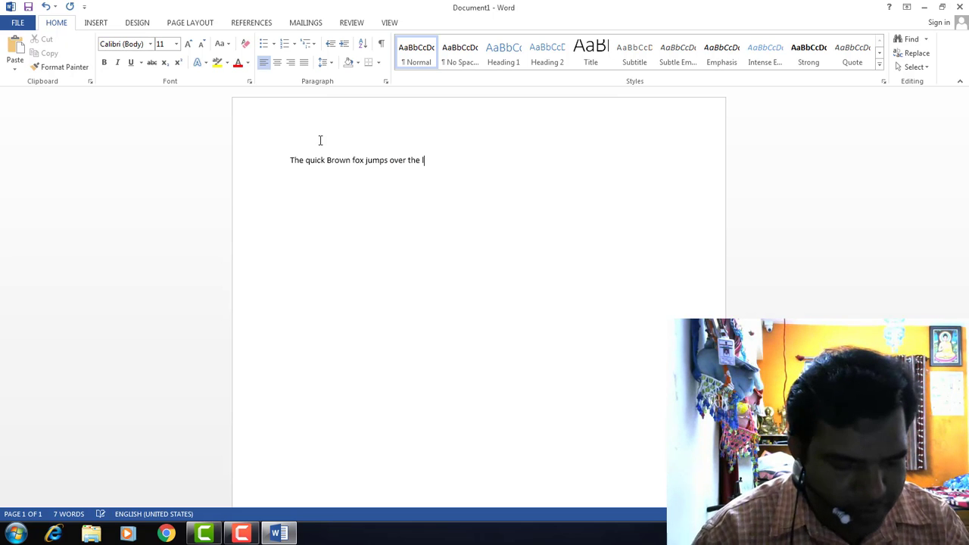
type("zy dog")
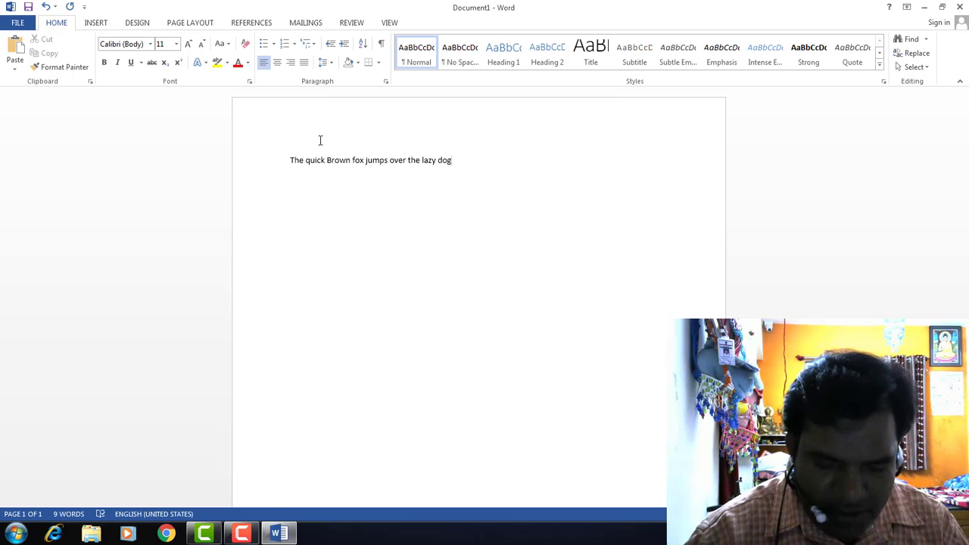
type(".")
key("ctrl+shift+Left")
key("ctrl+shift+Left")
- Select the sentence word by word from the start of the line with Ctrl+Shift+Right
key("ctrl+shift+Left")
key("ctrl+shift+Left")
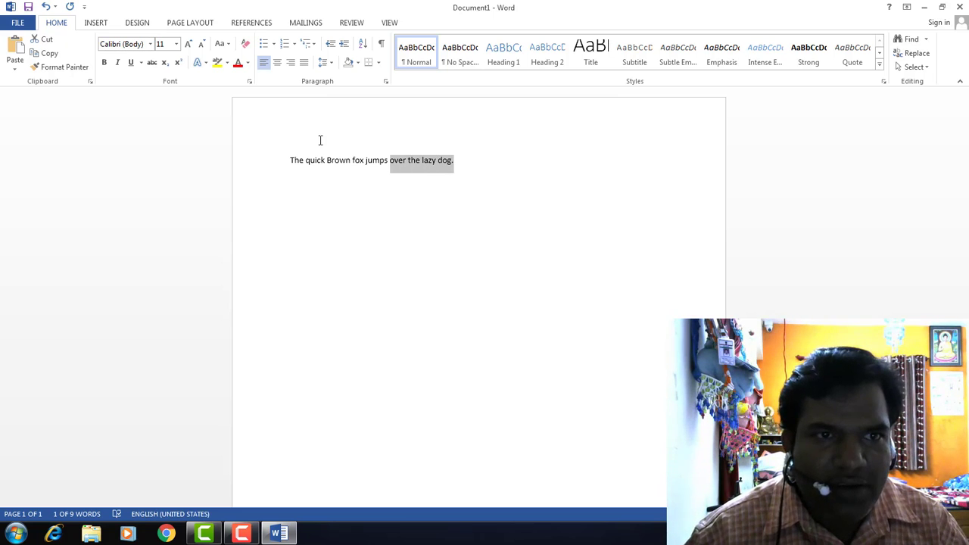
key("ctrl+shift+Left")
key("ctrl+shift+Left")
key("ctrl+shift+Left")
key("ctrl+shift+Left")
key("ctrl+shift+Left")
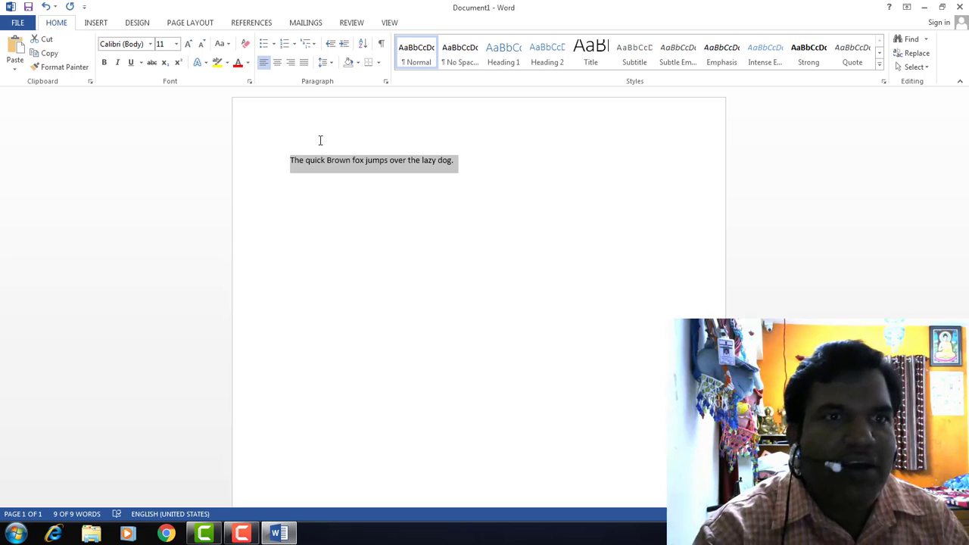
left_click(371, 193)
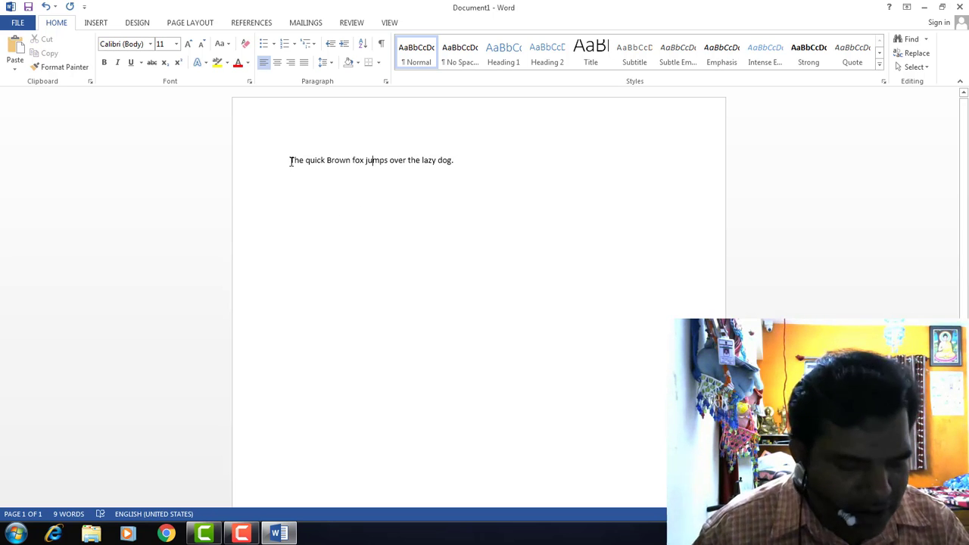
key("ctrl+shift+Right")
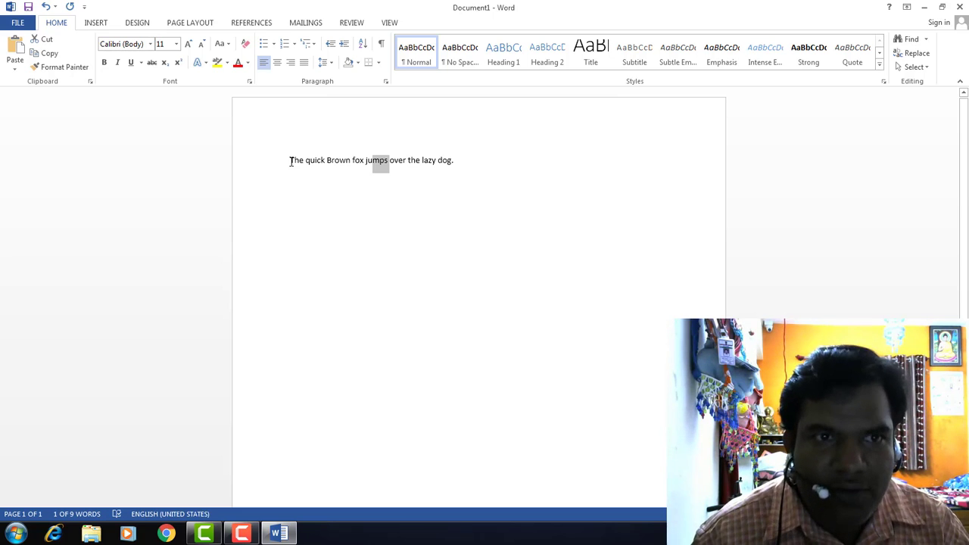
key("Left")
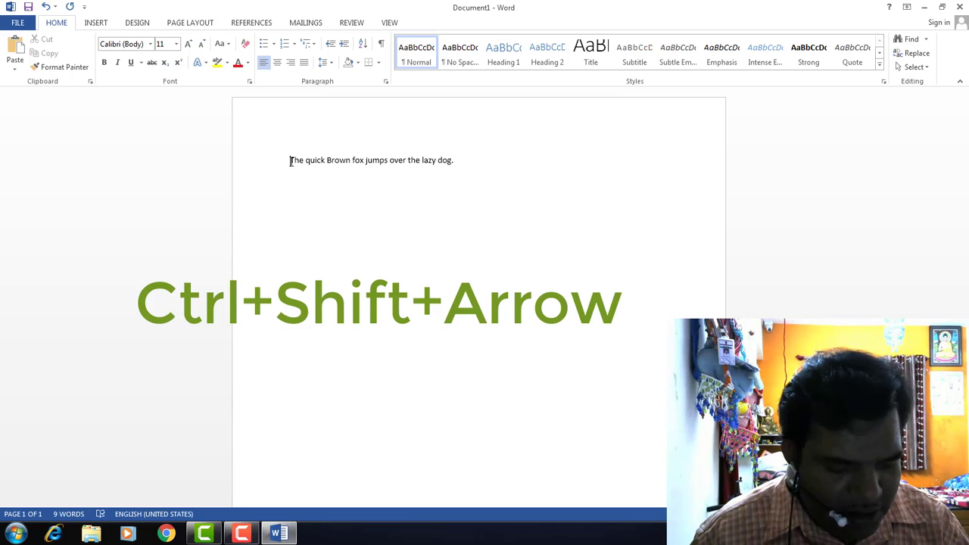
key("ctrl+shift+Right")
key("ctrl+shift+Right")
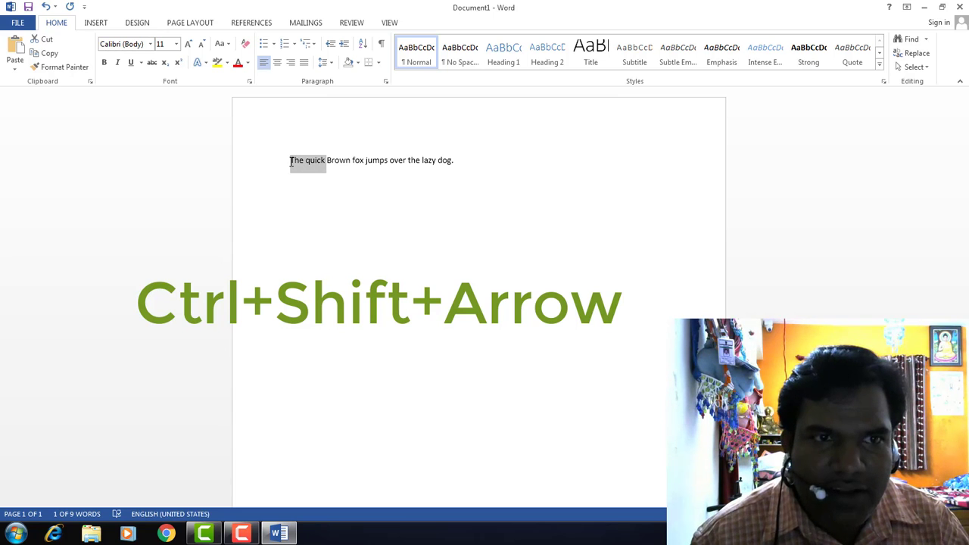
key("ctrl+shift+Right")
key("ctrl+shift+Right")
key("ctrl+shift+Right")
key("ctrl+shift+Right")
key("ctrl+shift+Right")
key("ctrl+shift+Right")
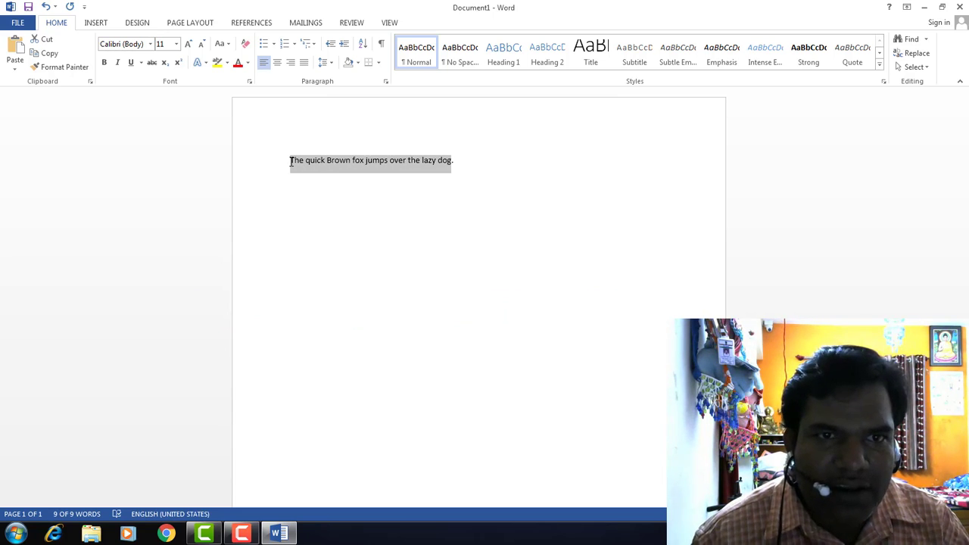
key("ctrl+shift+Right")
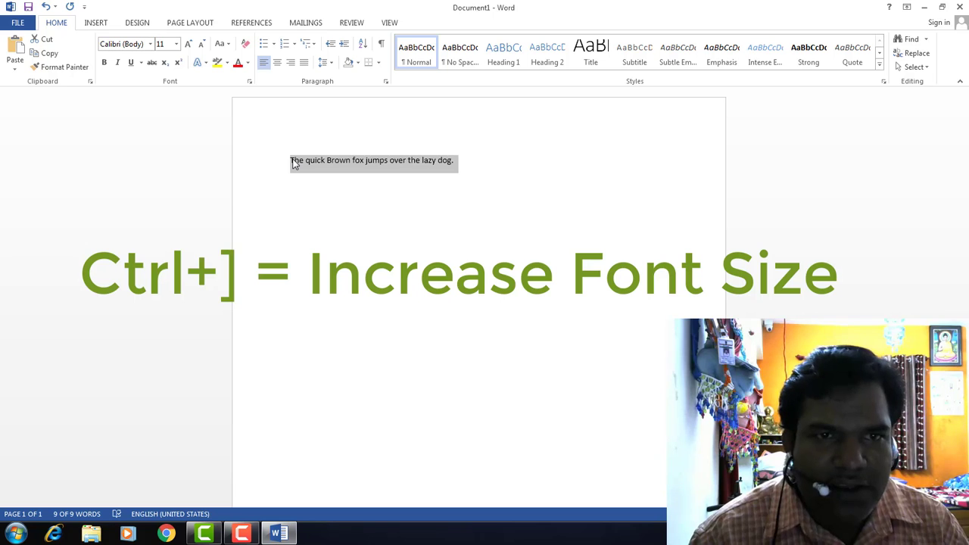
- Adjust the selected sentence's font size with Ctrl+] and Ctrl+[ until it reaches 23 pt
key("ctrl+bracketright")
key("ctrl+bracketright")
key("ctrl+bracketright")
key("ctrl+bracketright")
key("ctrl+bracketright")
key("ctrl+bracketright")
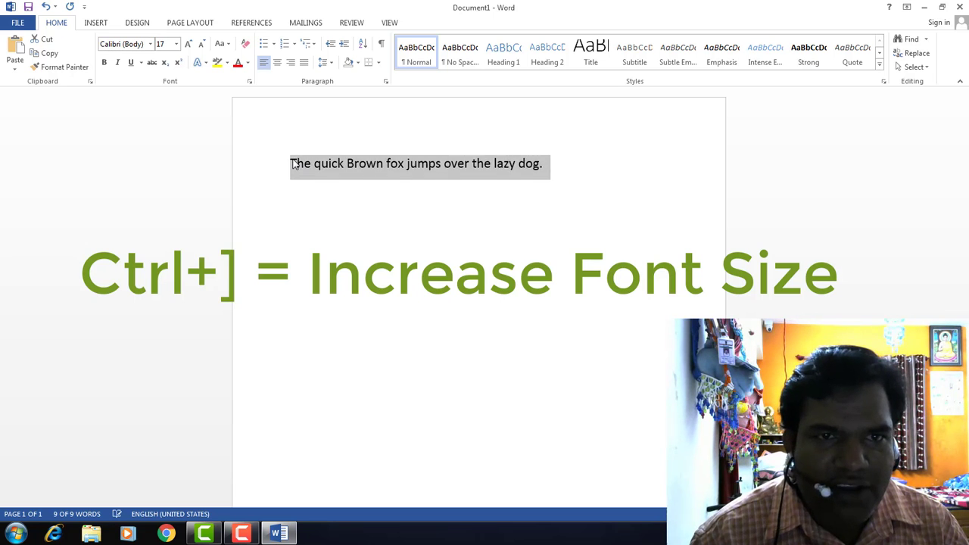
key("ctrl+bracketright")
key("ctrl+bracketright")
key("ctrl+bracketright")
key("ctrl+bracketright")
key("ctrl+bracketright")
key("ctrl+bracketright")
key("ctrl+bracketright")
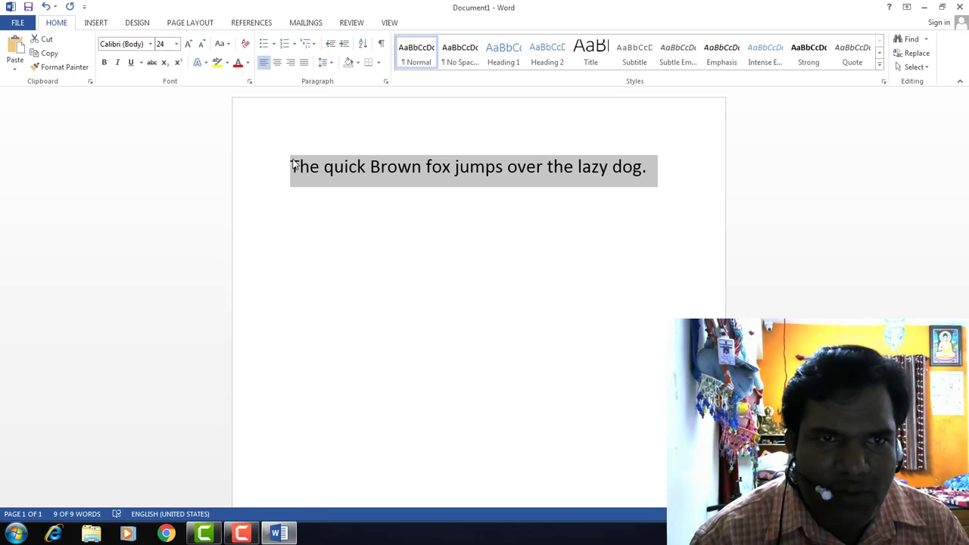
key("ctrl+bracketleft")
key("ctrl+bracketleft")
key("ctrl+bracketleft")
key("ctrl+bracketleft")
key("ctrl+bracketleft")
key("ctrl+bracketleft")
key("ctrl+bracketleft")
key("ctrl+bracketleft")
key("ctrl+bracketleft")
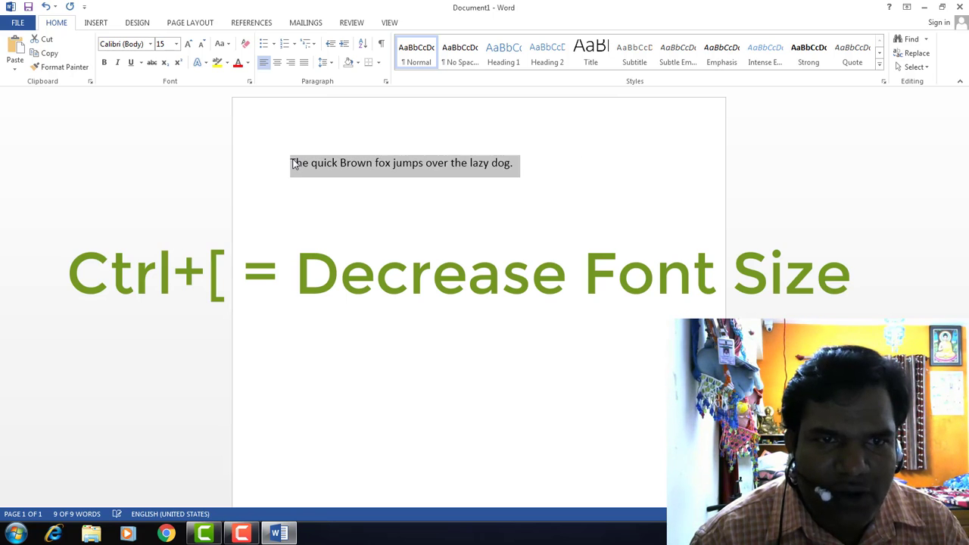
key("ctrl+bracketleft")
key("ctrl+bracketright")
key("ctrl+bracketright")
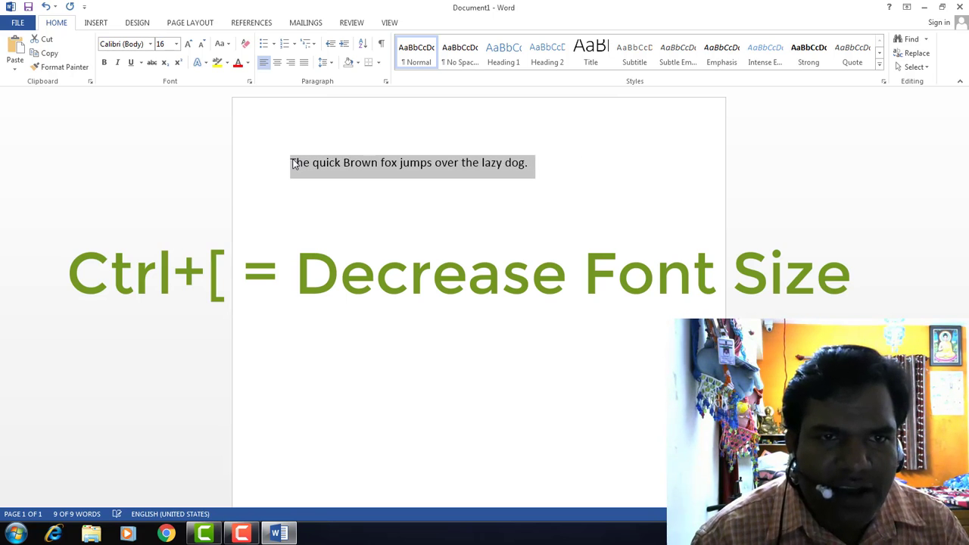
key("ctrl+bracketright")
key("ctrl+bracketright")
key("ctrl+bracketright")
key("ctrl+bracketright")
key("ctrl+bracketright")
key("ctrl+bracketright")
key("ctrl+bracketright")
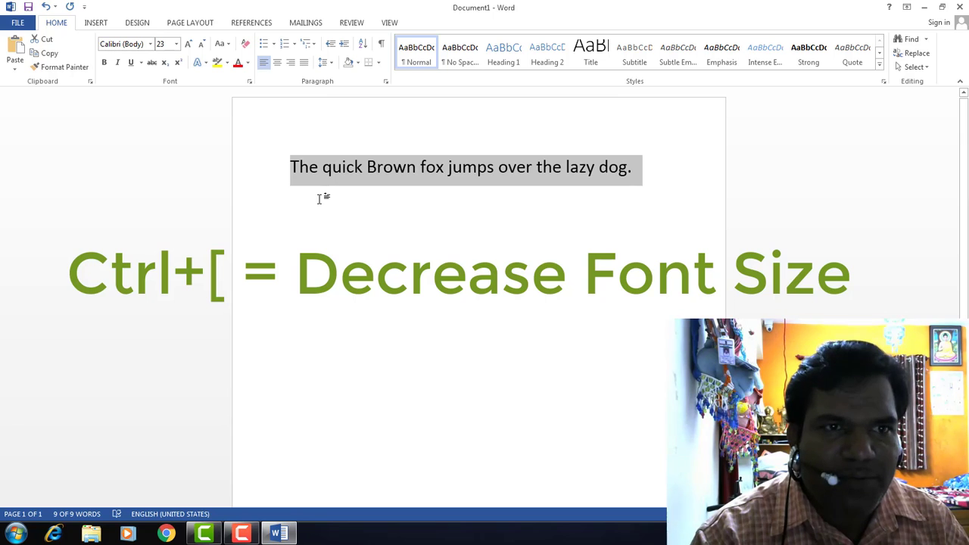
- Select 'Brown', apply bold, italic and underline, then remove all three again
left_click(413, 184)
left_click_drag(392, 169, 415, 170)
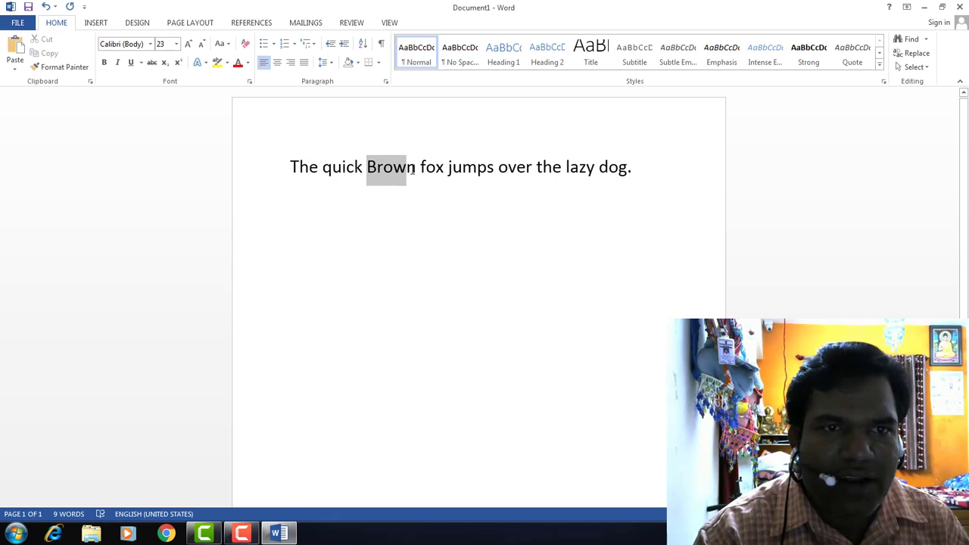
key("ctrl+b")
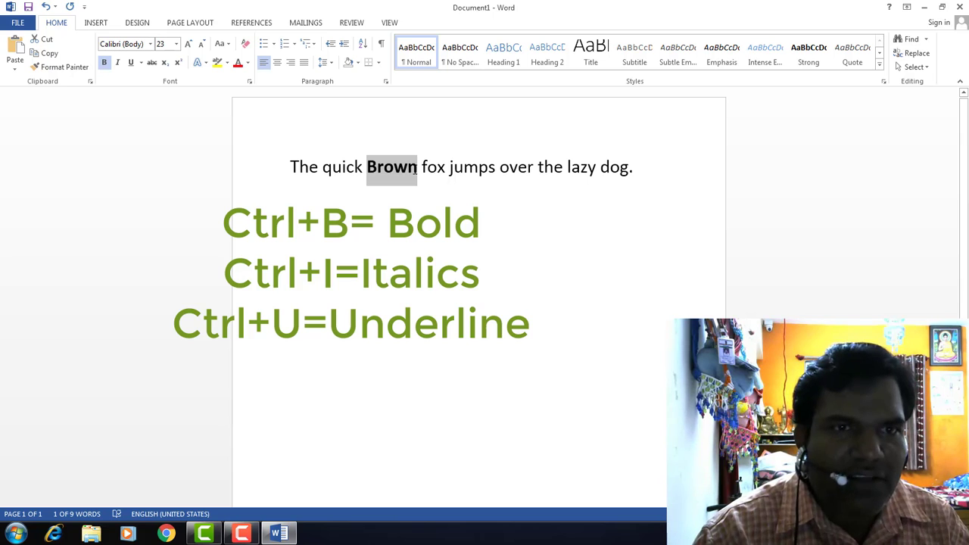
key("ctrl+i")
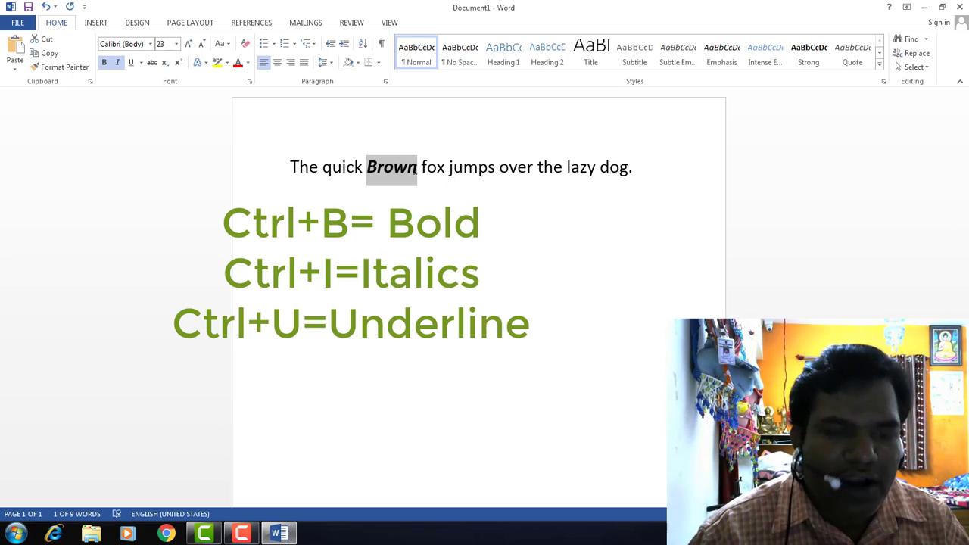
key("ctrl+u")
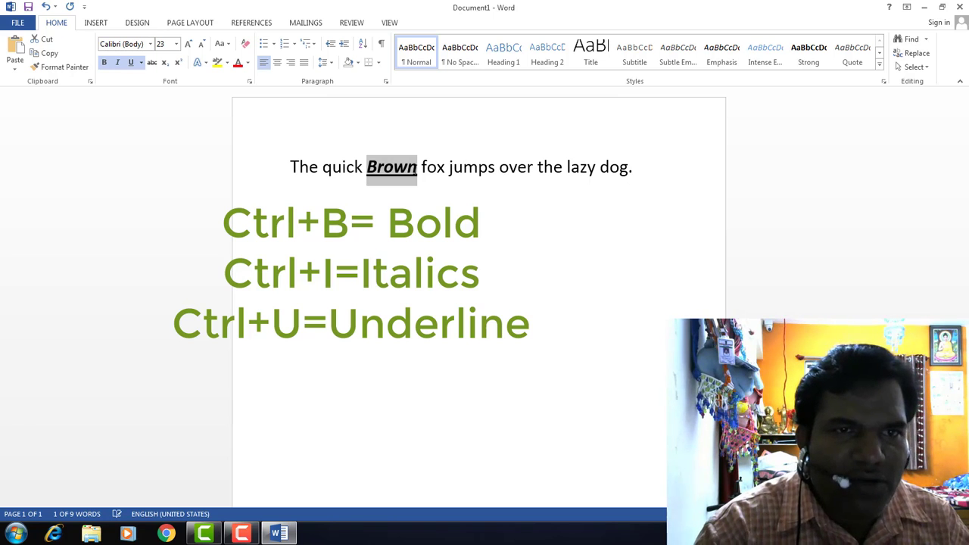
key("ctrl+u")
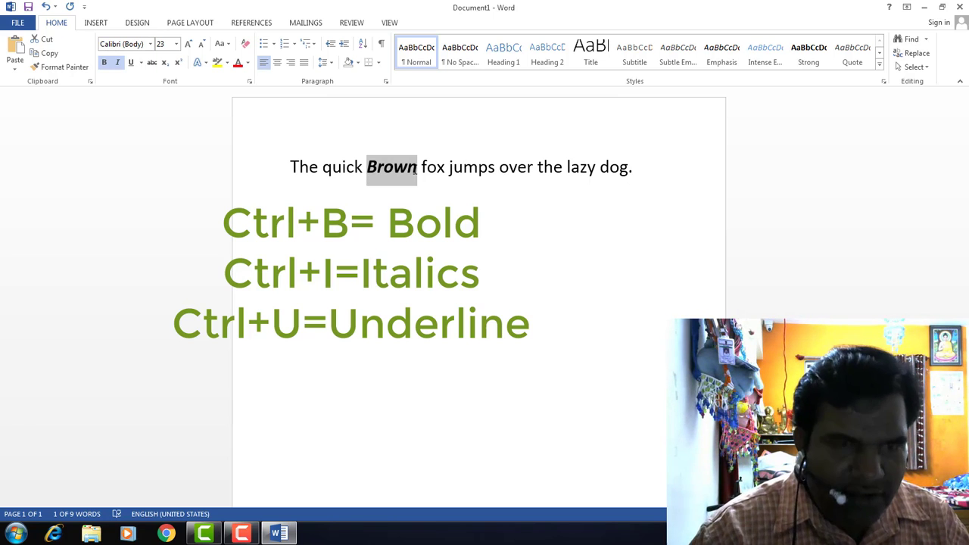
key("ctrl+i")
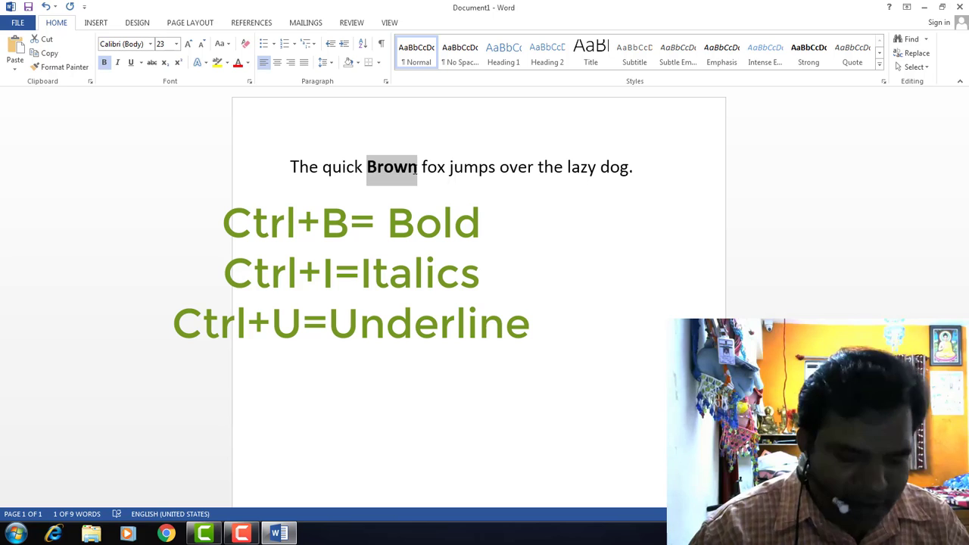
key("ctrl+b")
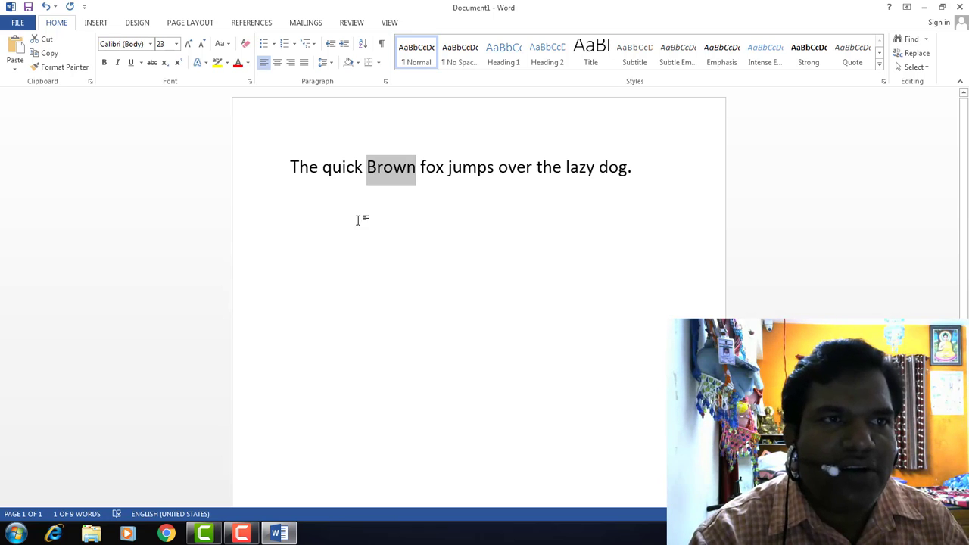
- Save the document to My Documents under the name 'Nikr1'
left_click(389, 250)
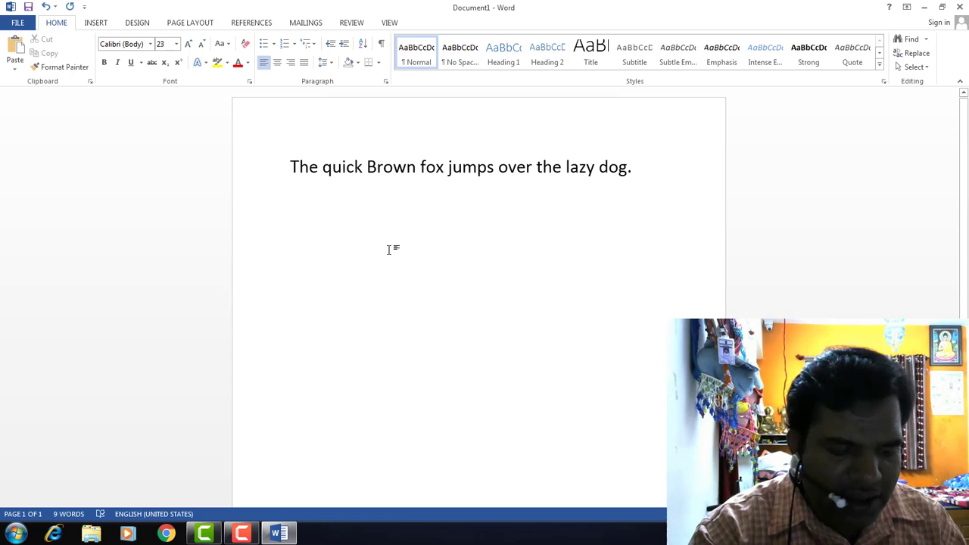
key("ctrl+s")
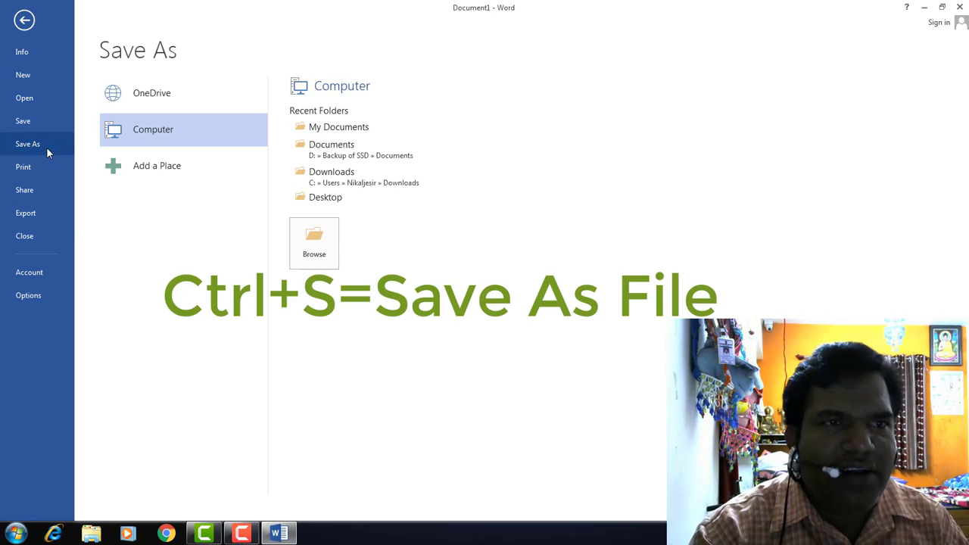
left_click(342, 129)
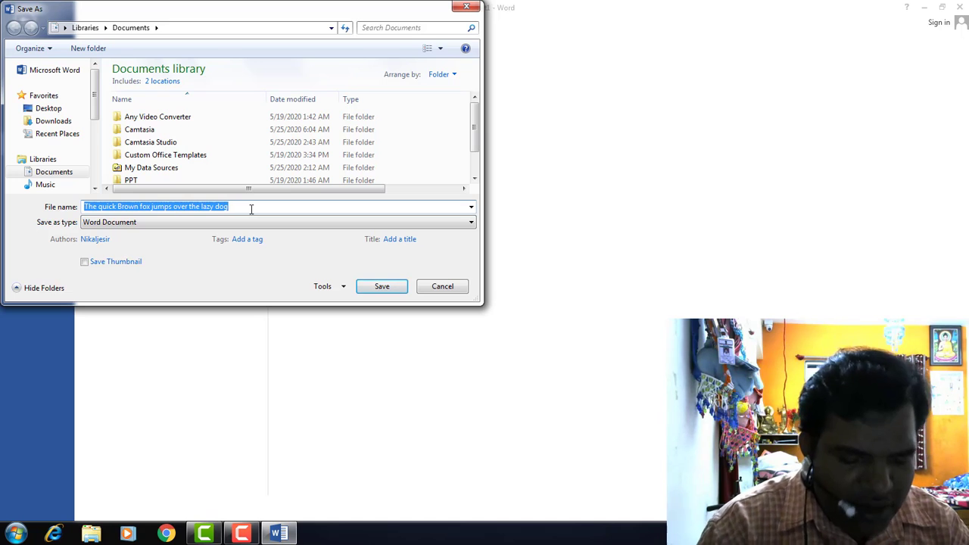
type("Nikaljesir")
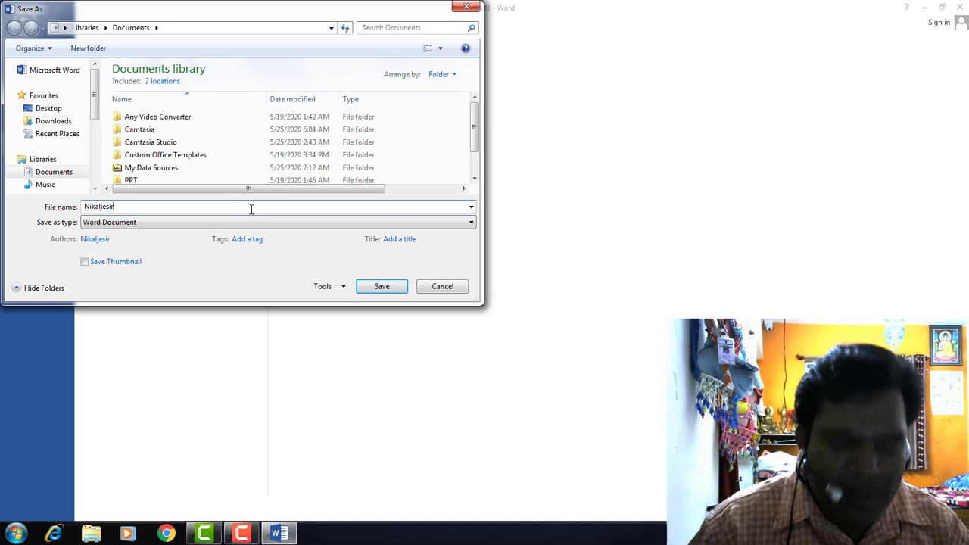
type("1")
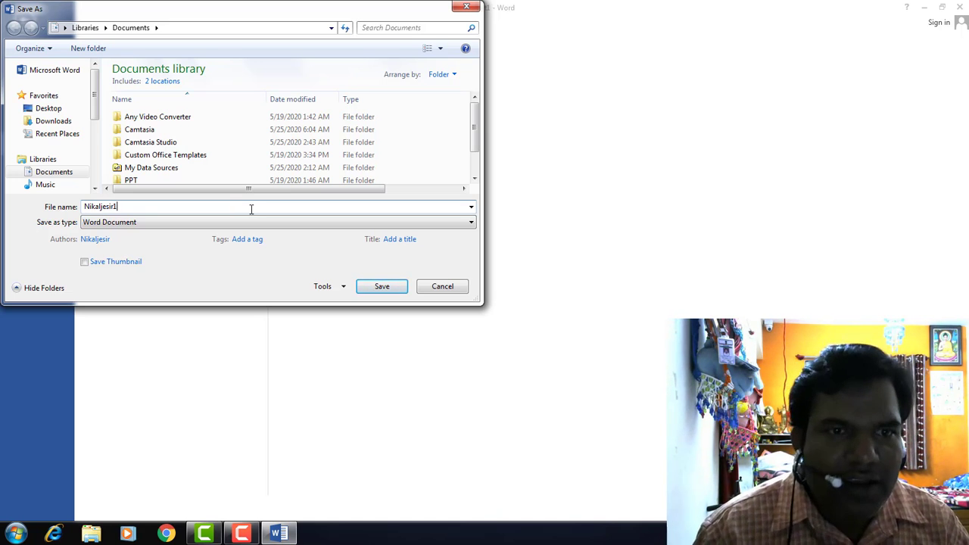
key("Return")
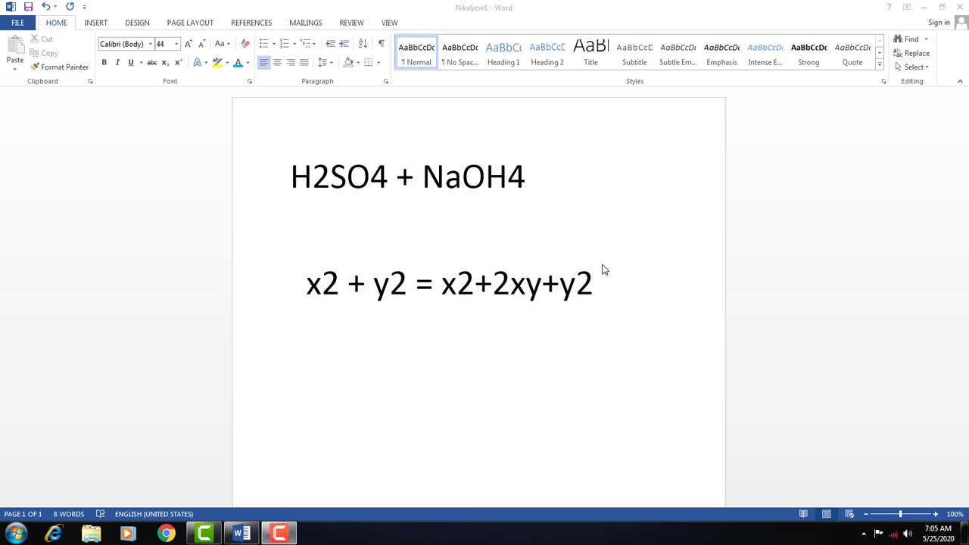
- Make the 2 in H2SO4 subscript through the Font dialog
left_click(313, 180)
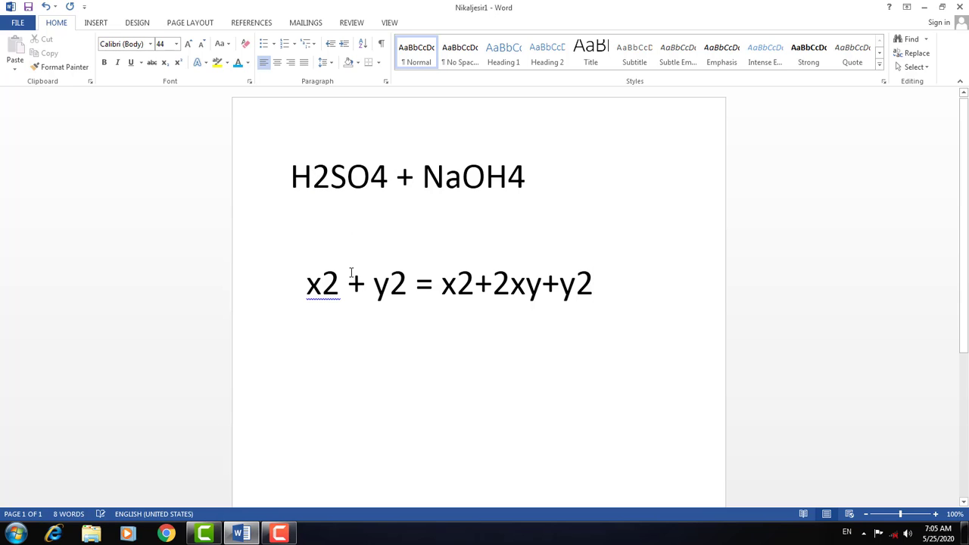
left_click_drag(314, 179, 330, 180)
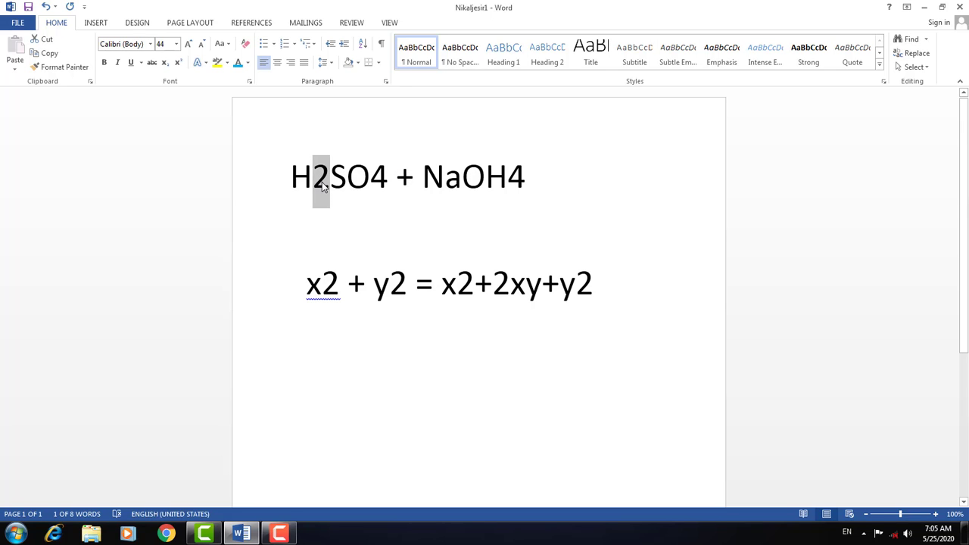
key("ctrl+d")
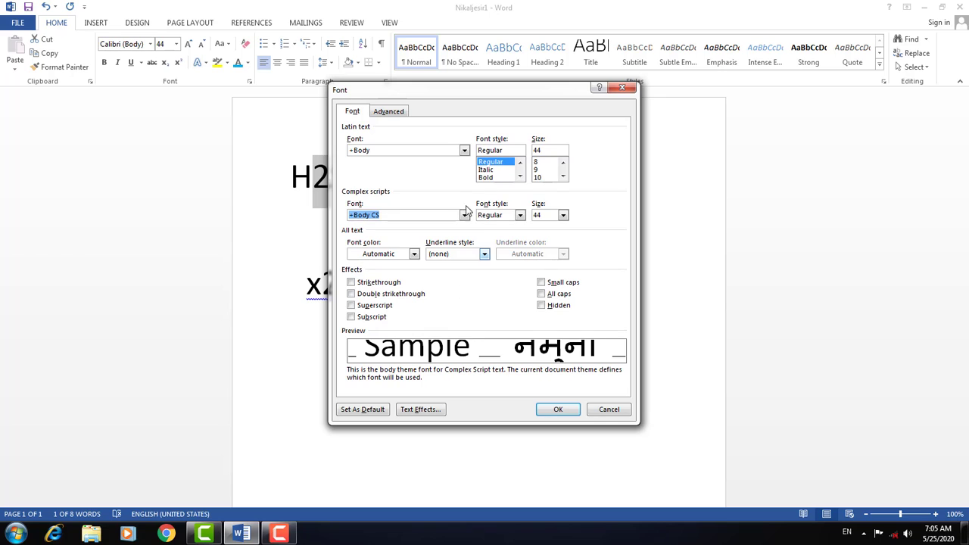
left_click_drag(474, 95, 579, 100)
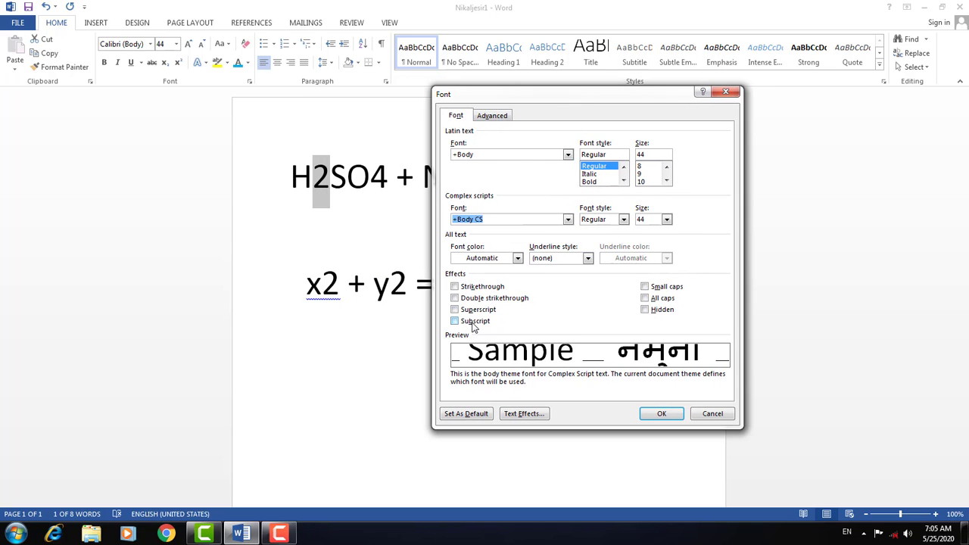
left_click(455, 311)
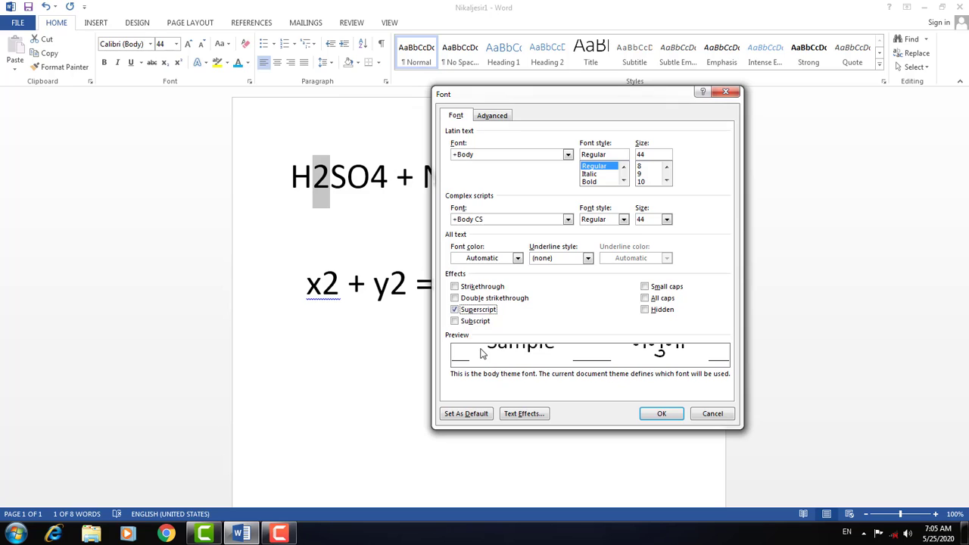
left_click(456, 310)
left_click(455, 321)
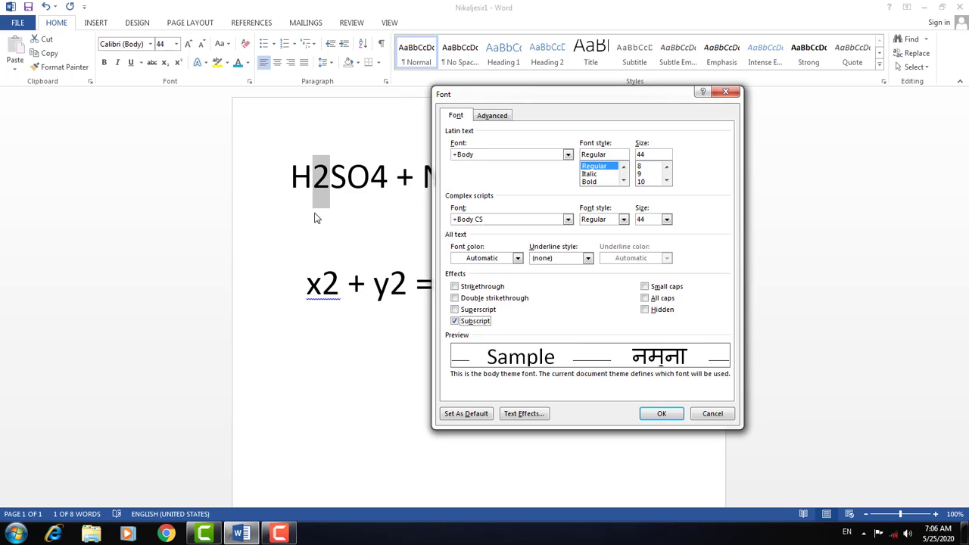
left_click(673, 415)
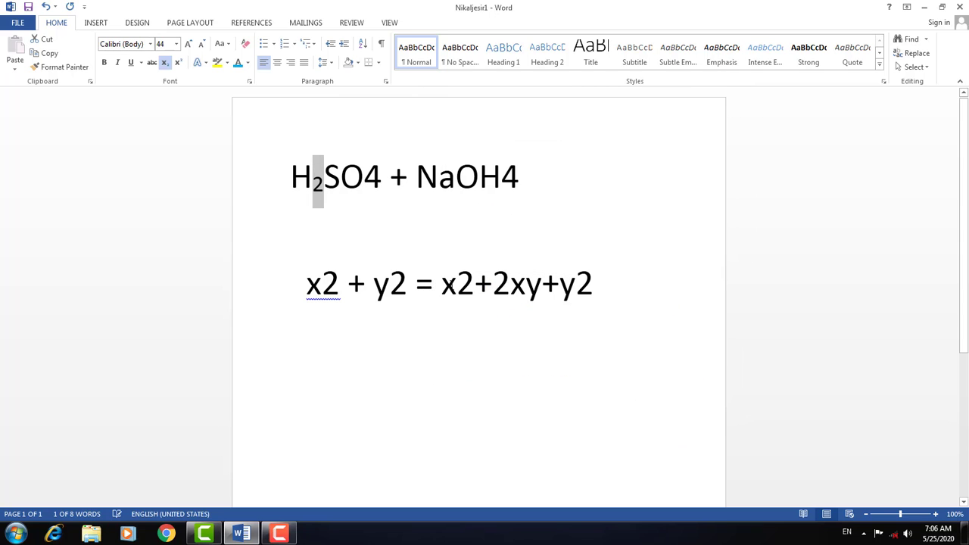
- Subscript the 4 in H2SO4 and the 4 in NaOH4
left_click_drag(365, 181, 382, 181)
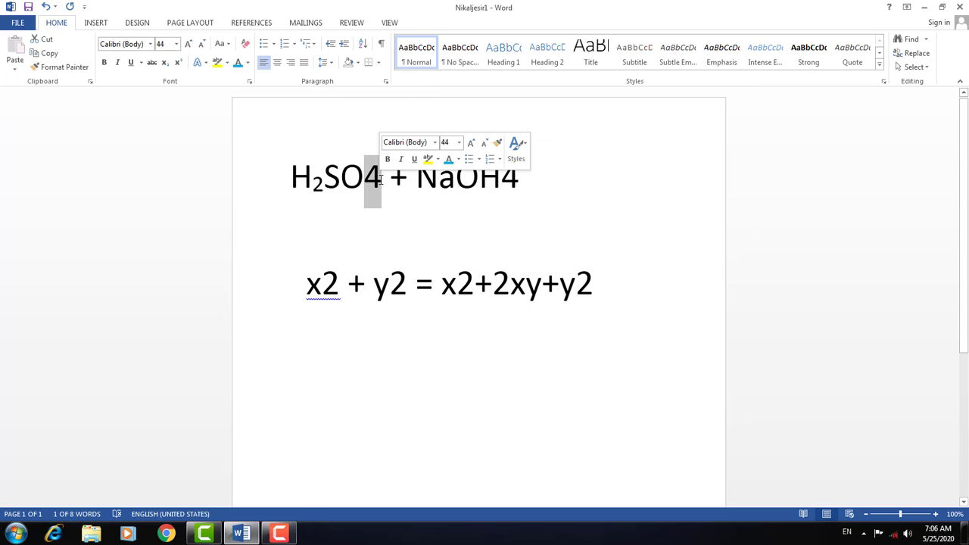
key("ctrl+d")
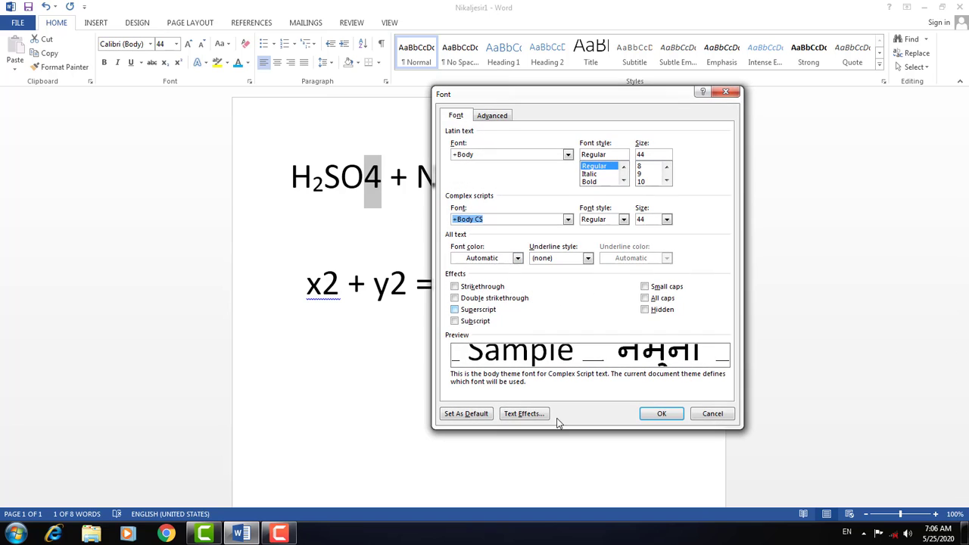
left_click(455, 321)
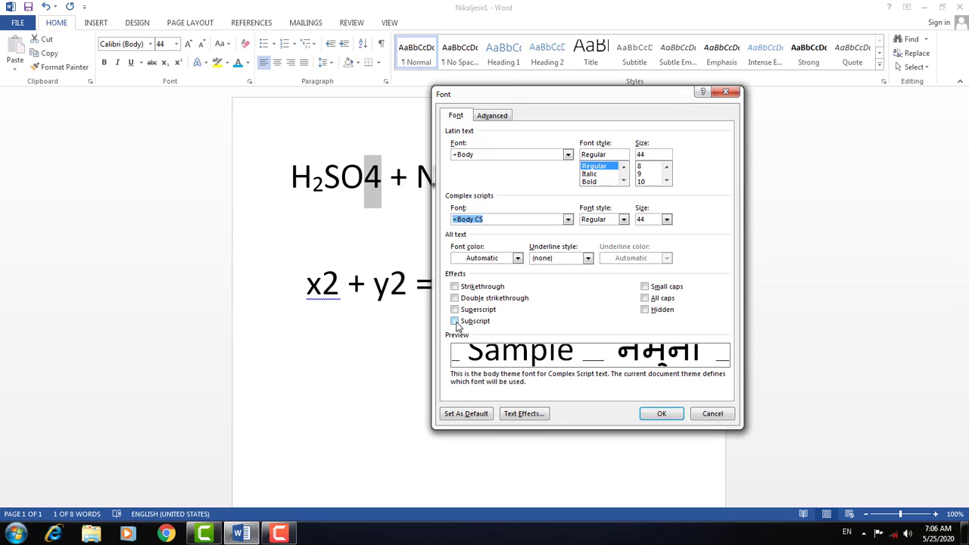
left_click(659, 424)
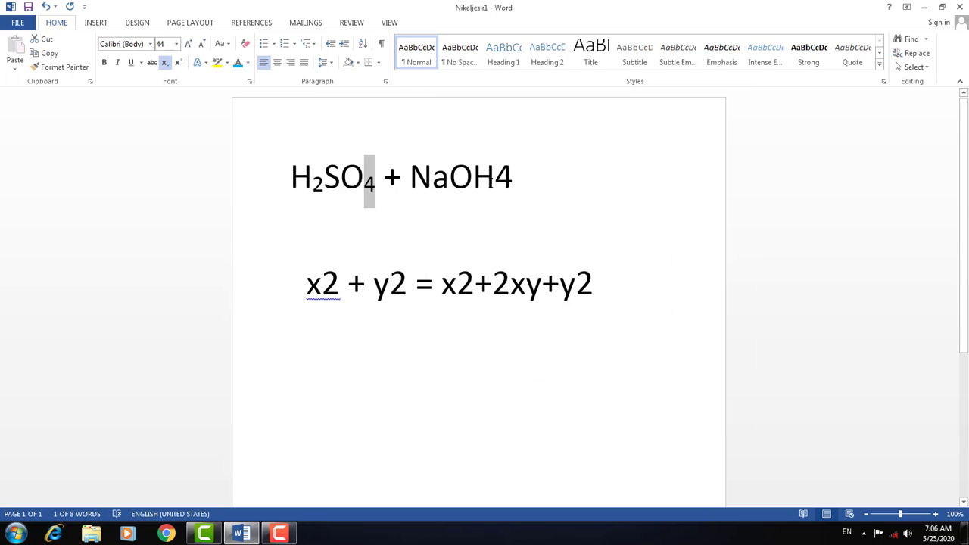
left_click_drag(494, 184, 513, 187)
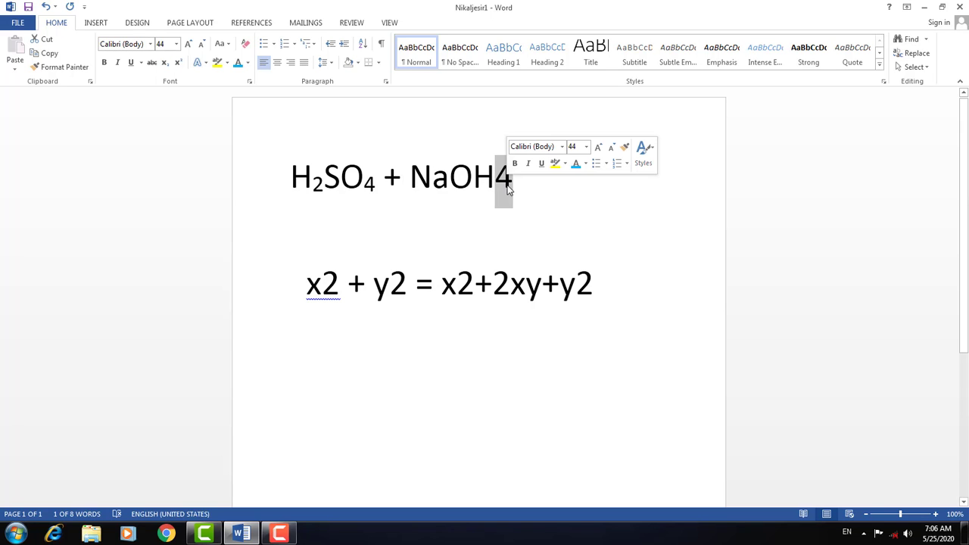
key("ctrl+d")
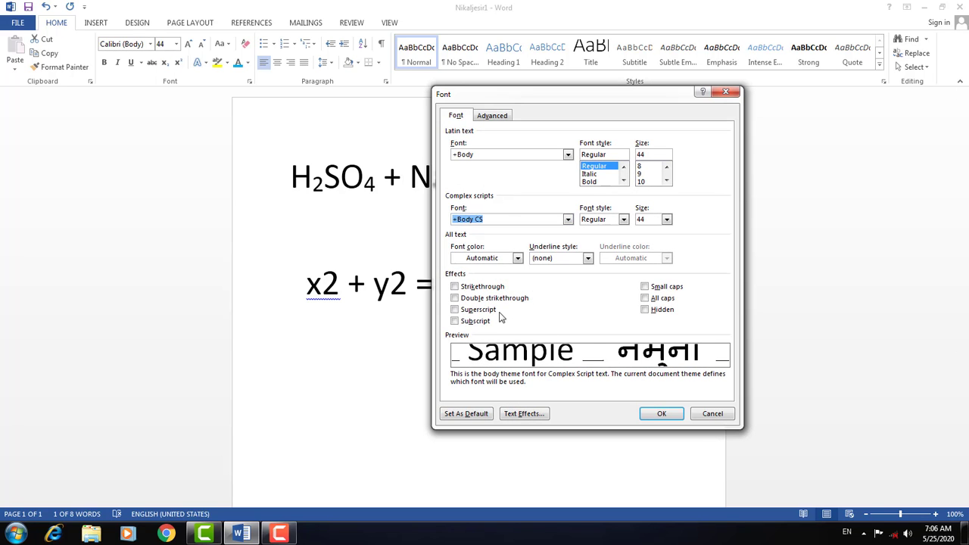
left_click(455, 321)
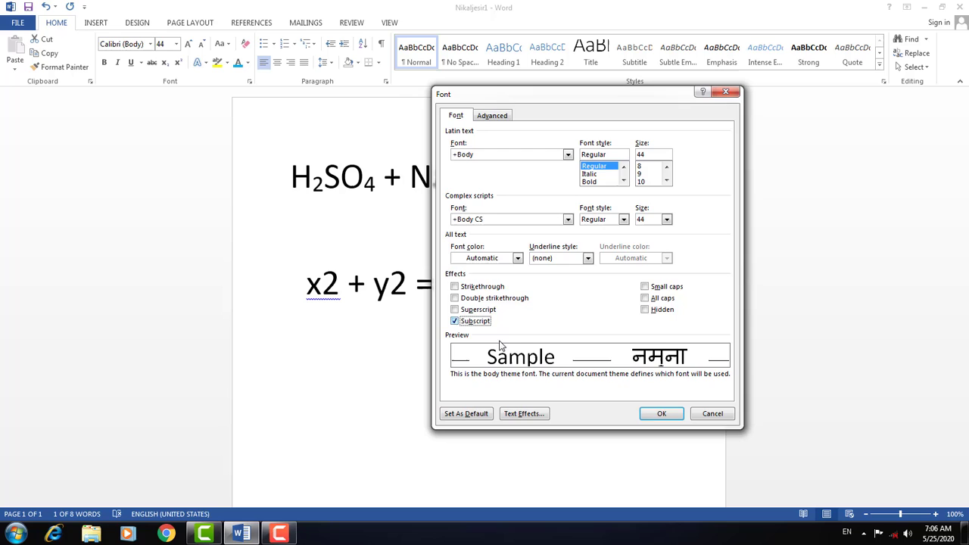
left_click(658, 414)
left_click(331, 215)
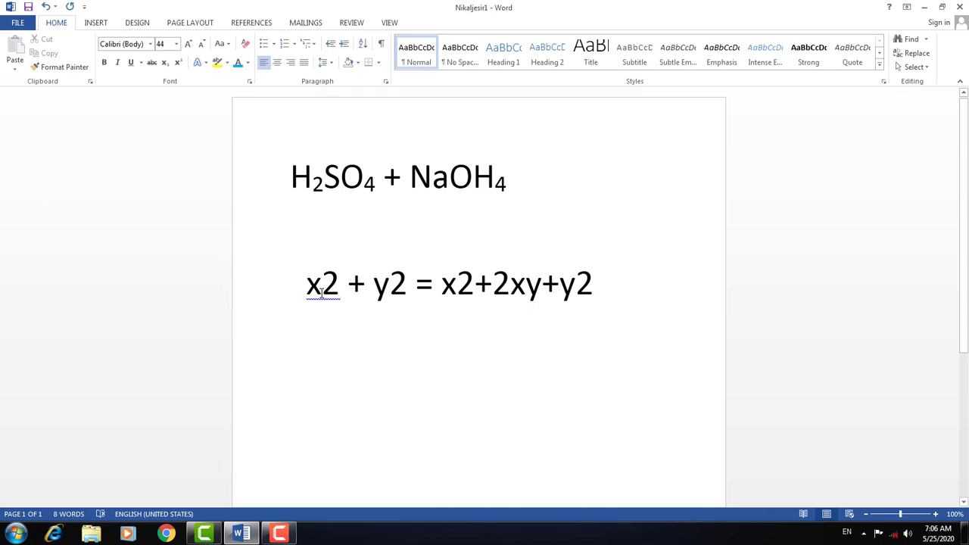
- Superscript the exponents of x² and y² on the equation's left side
left_click_drag(322, 284, 340, 284)
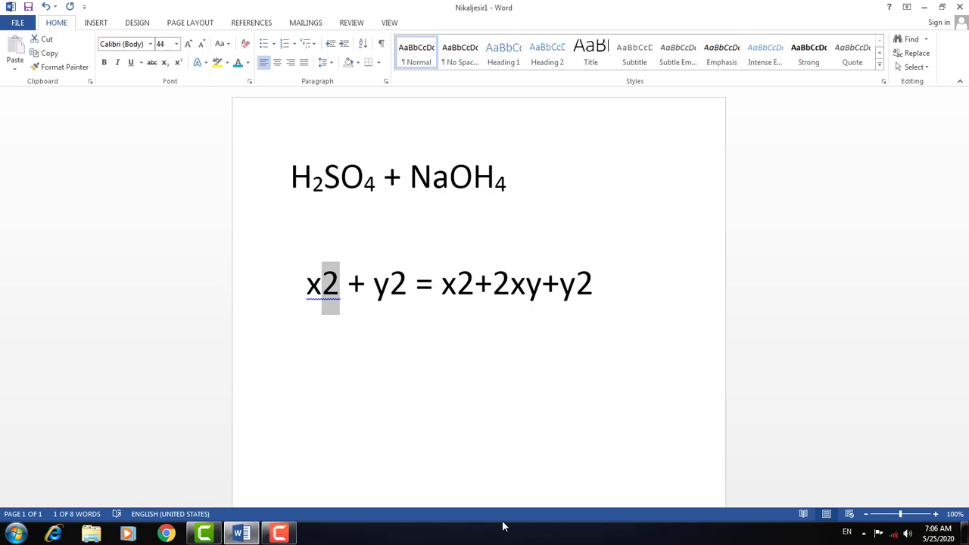
key("ctrl+d")
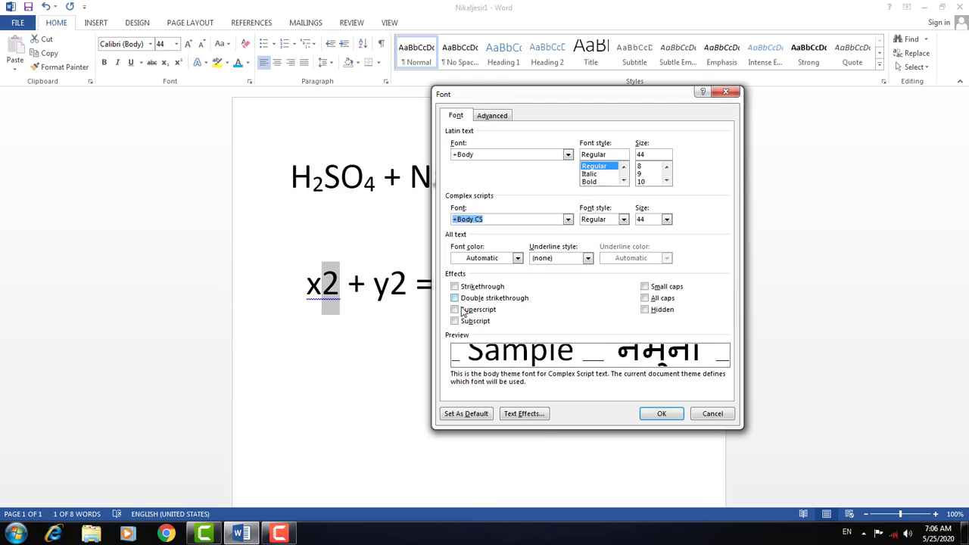
left_click(468, 312)
left_click(661, 415)
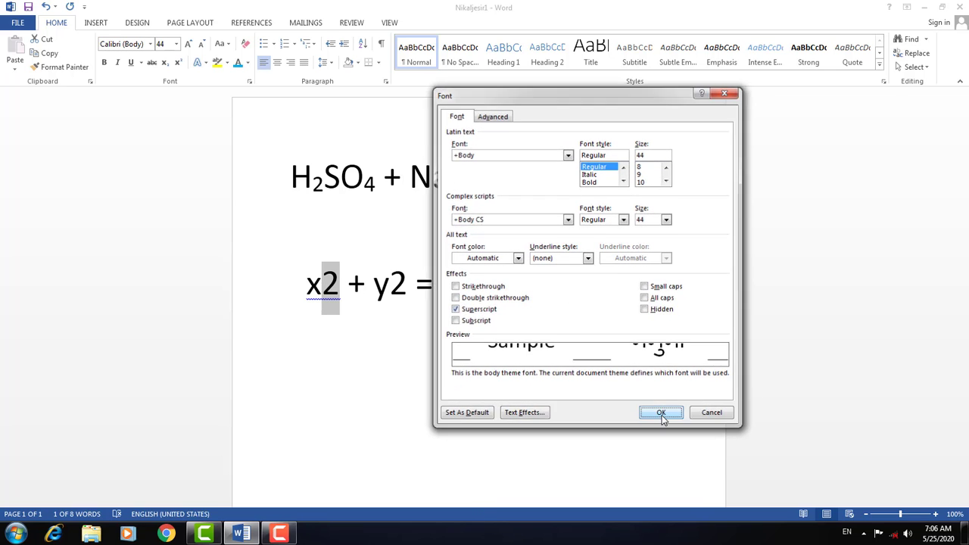
left_click_drag(381, 295, 395, 301)
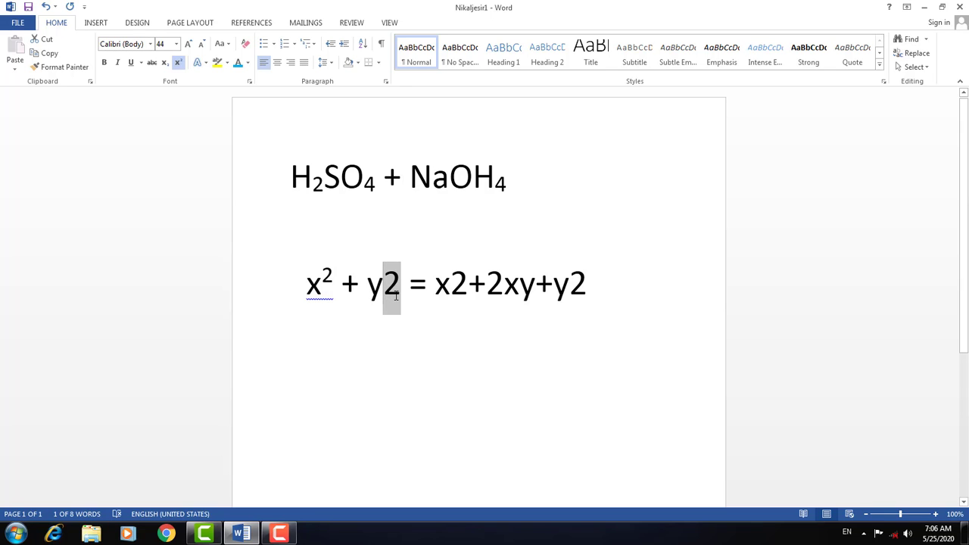
key("ctrl+d")
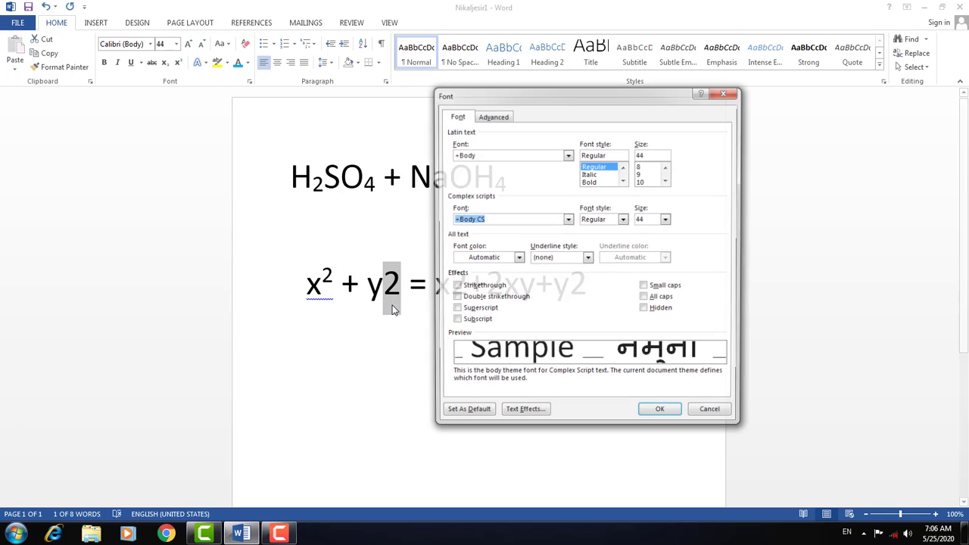
left_click(480, 312)
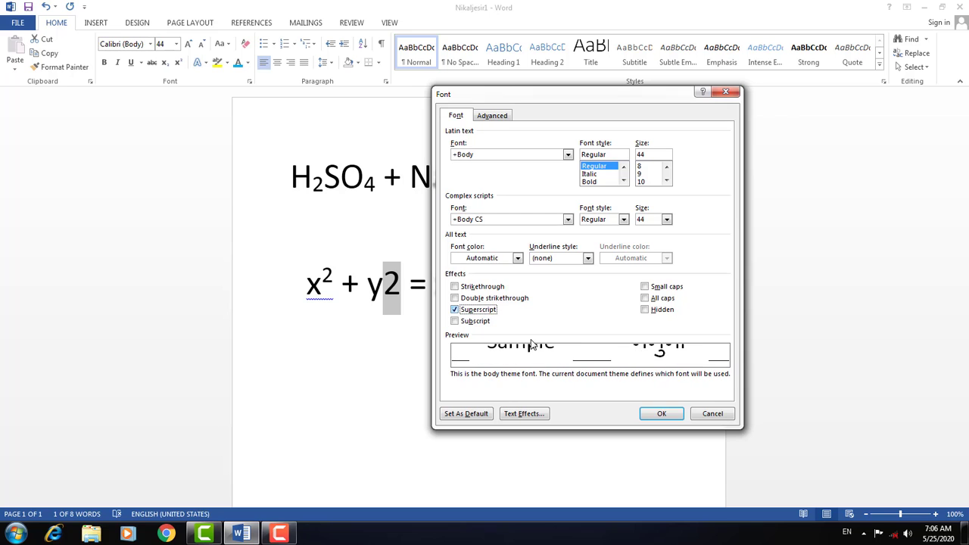
left_click(661, 414)
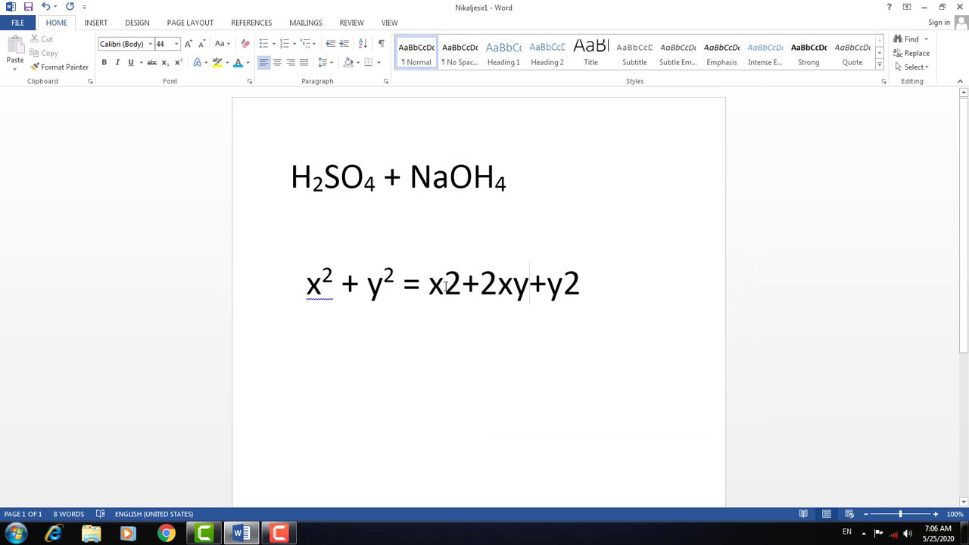
- Superscript the 2s after x and y on the right side, giving x²+2xy+y²
left_click_drag(444, 292, 457, 292)
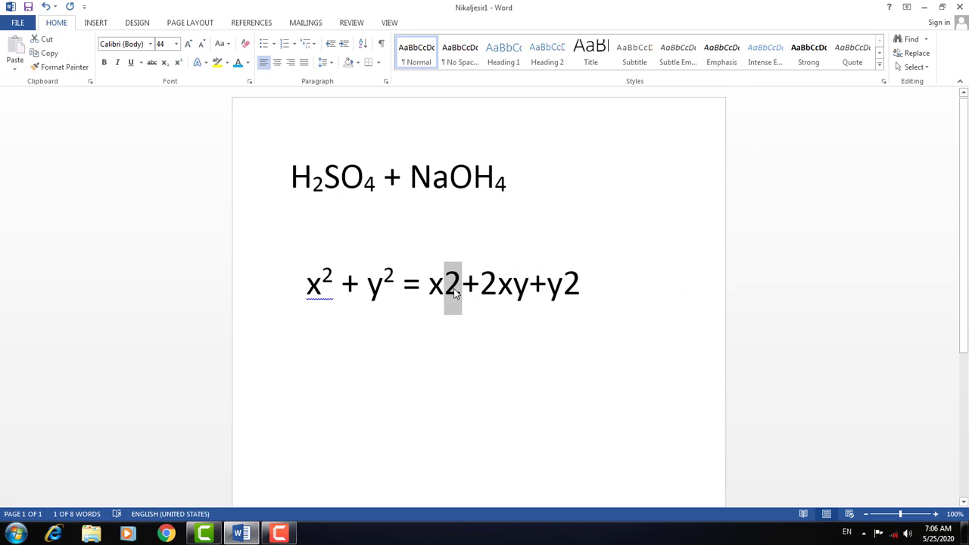
key("ctrl+d")
left_click(473, 311)
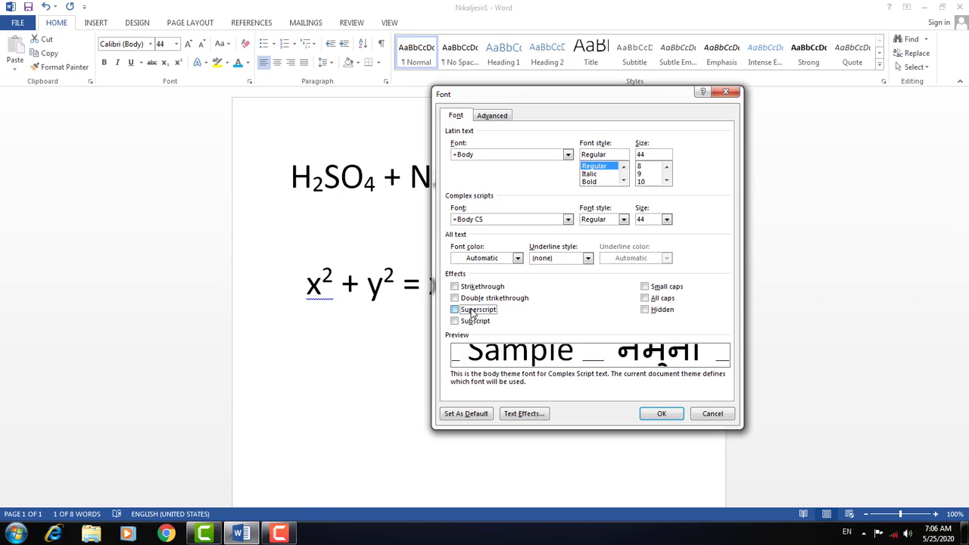
left_click(661, 414)
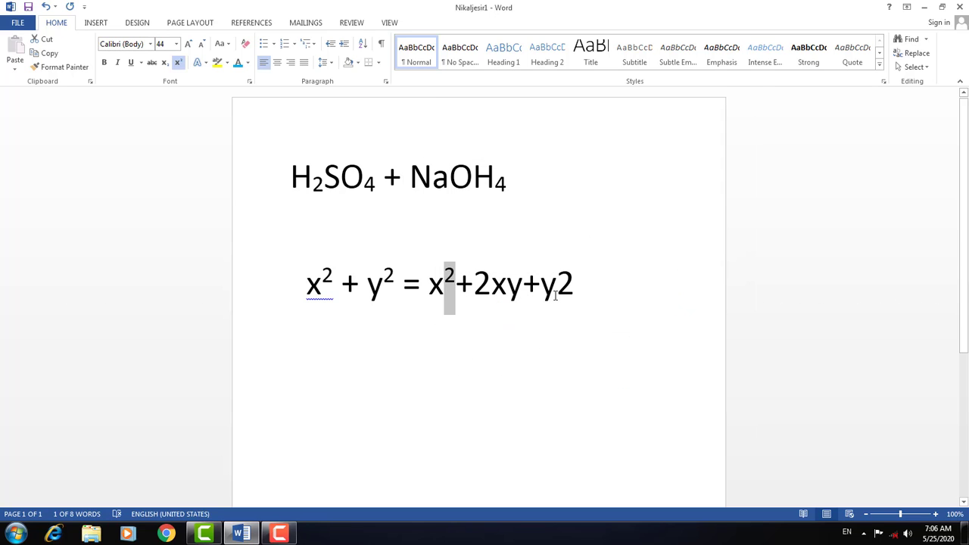
left_click_drag(557, 294, 575, 294)
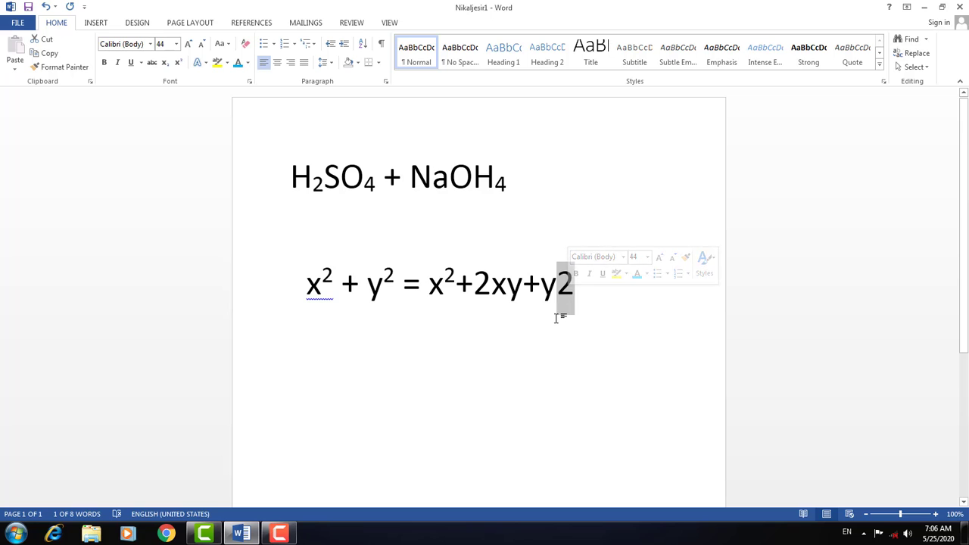
key("ctrl+d")
left_click(456, 310)
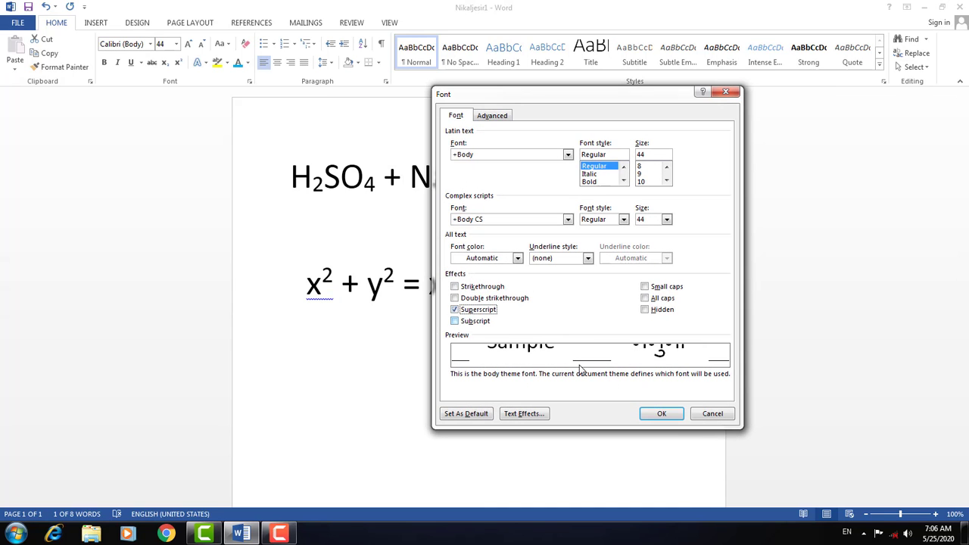
left_click(657, 416)
key("Left")
key("Left")
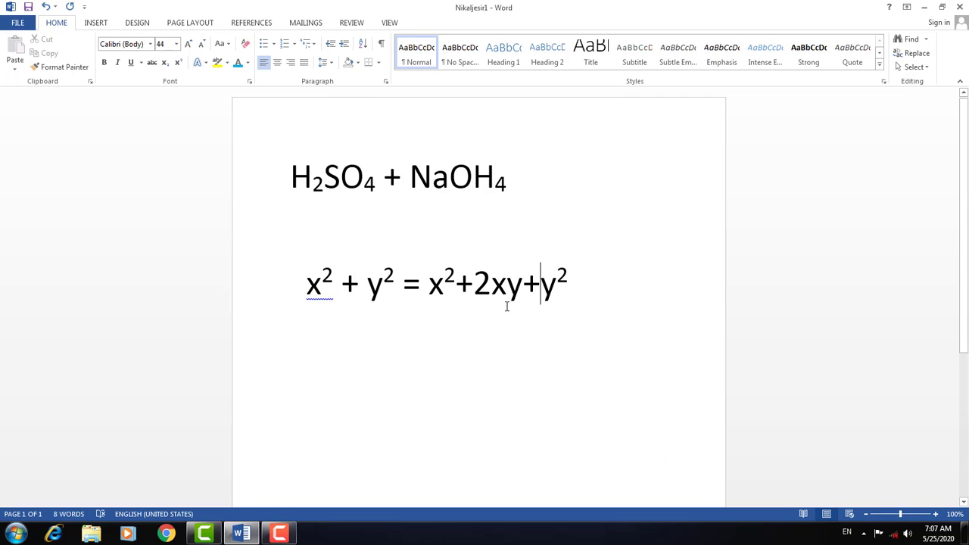
- Add empty lines below the equation
left_click(610, 291)
key("Return")
key("ctrl+shift+equal")
key("Return")
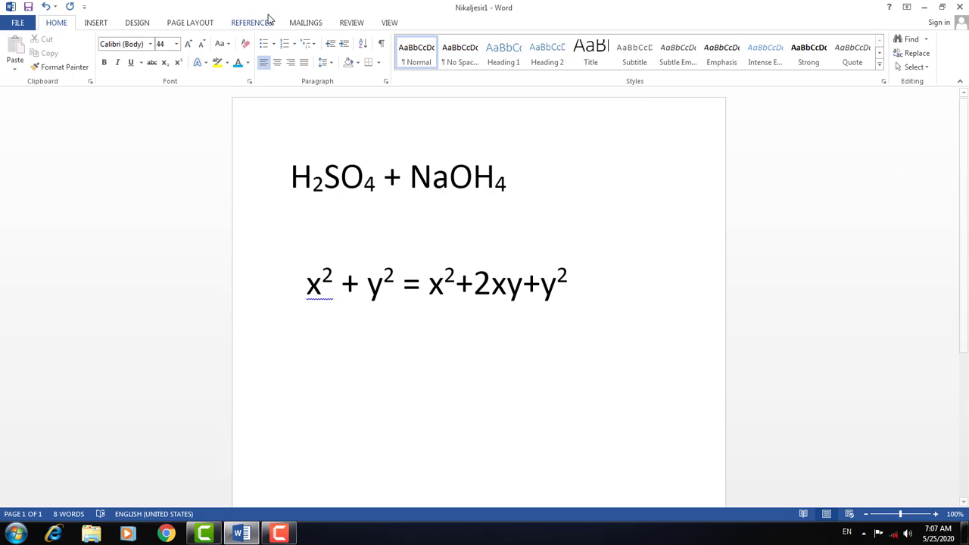
- Browse the ribbon tabs and settle on the DESIGN tab
left_click(306, 22)
left_click(365, 23)
left_click(388, 23)
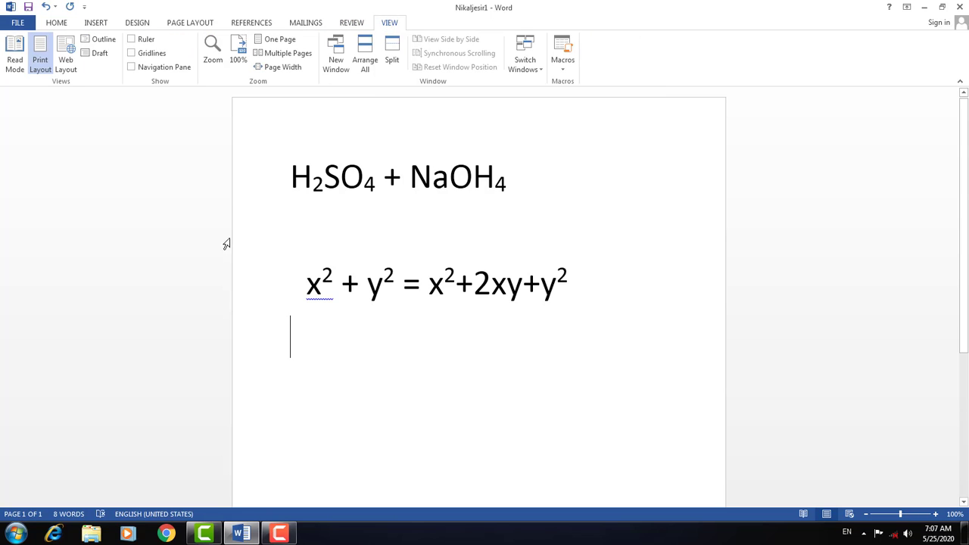
left_click(57, 22)
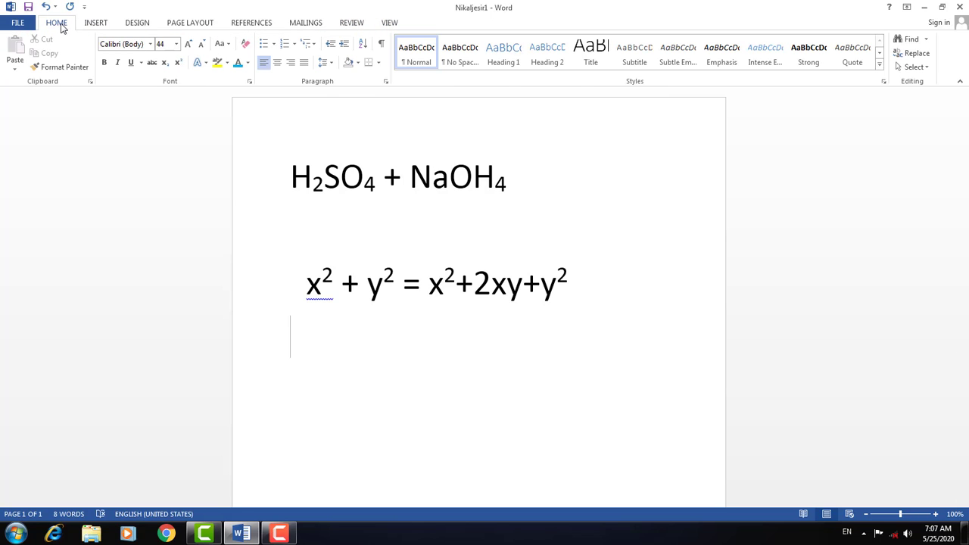
left_click(96, 25)
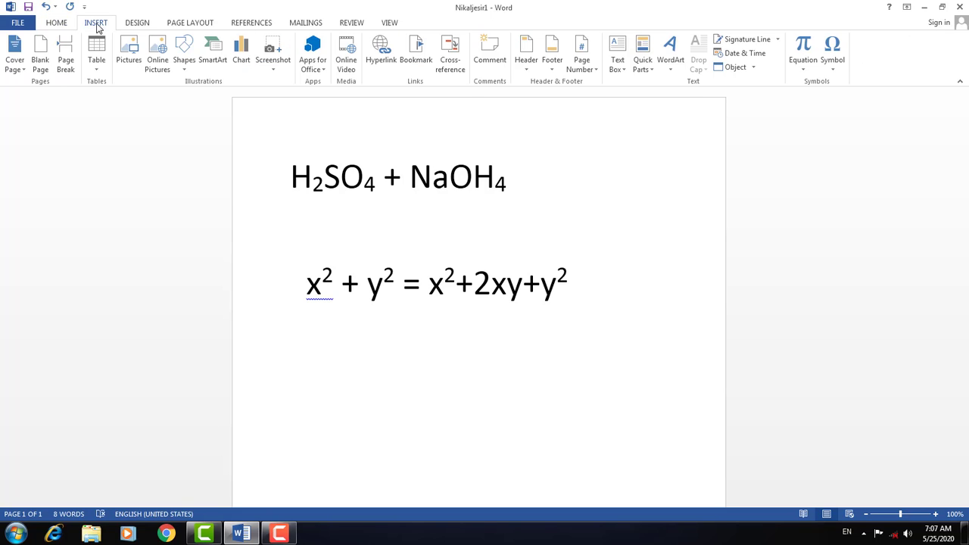
left_click(137, 23)
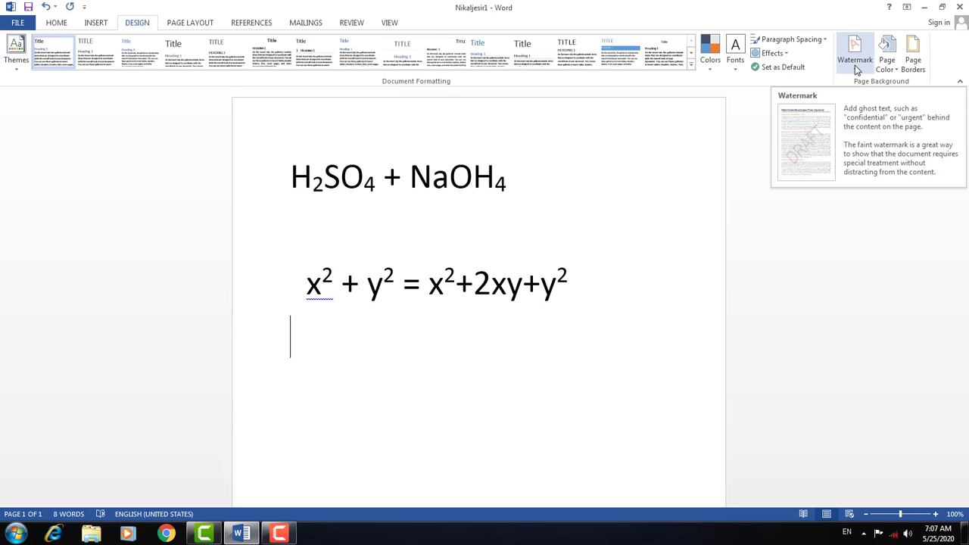
- Start a custom text watermark in Printed Watermark, replacing the placeholder ASAP text
left_click(856, 61)
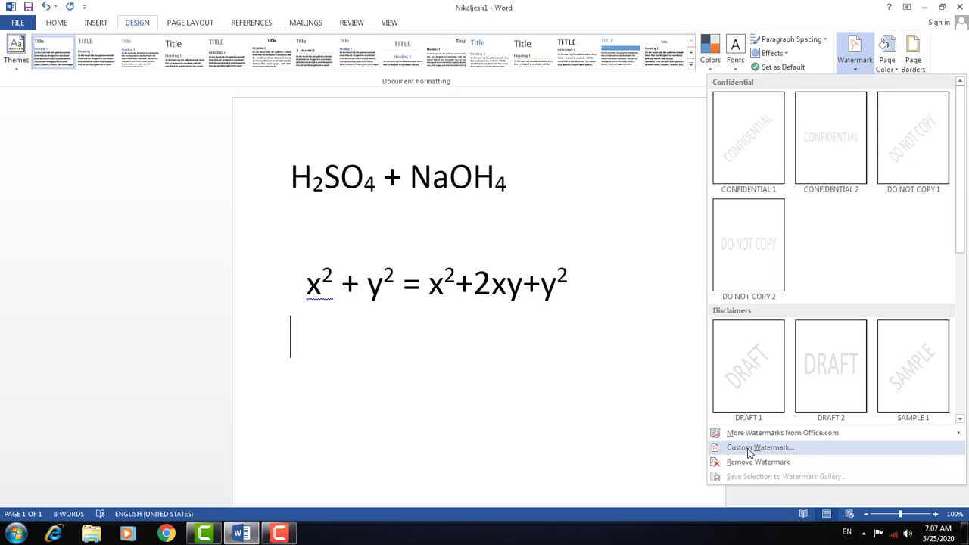
left_click(786, 451)
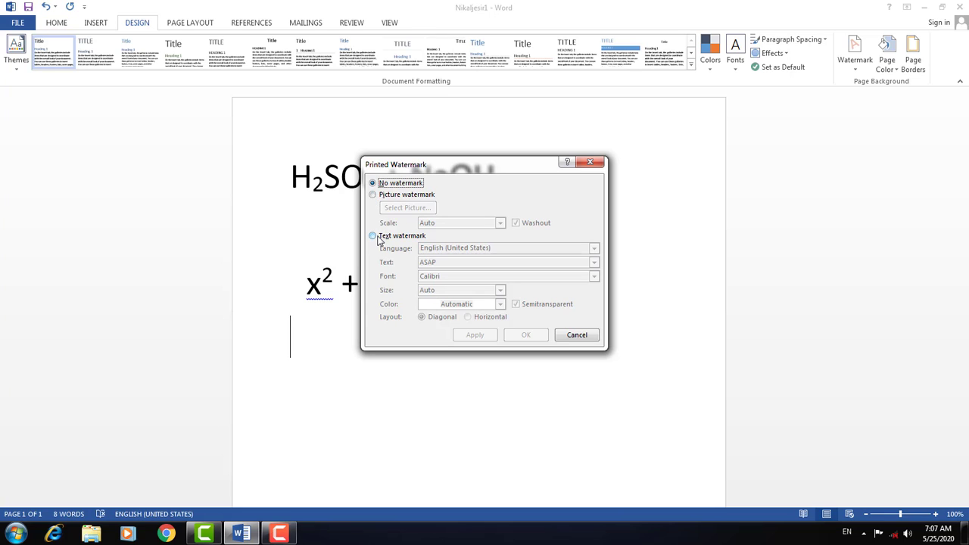
left_click(373, 235)
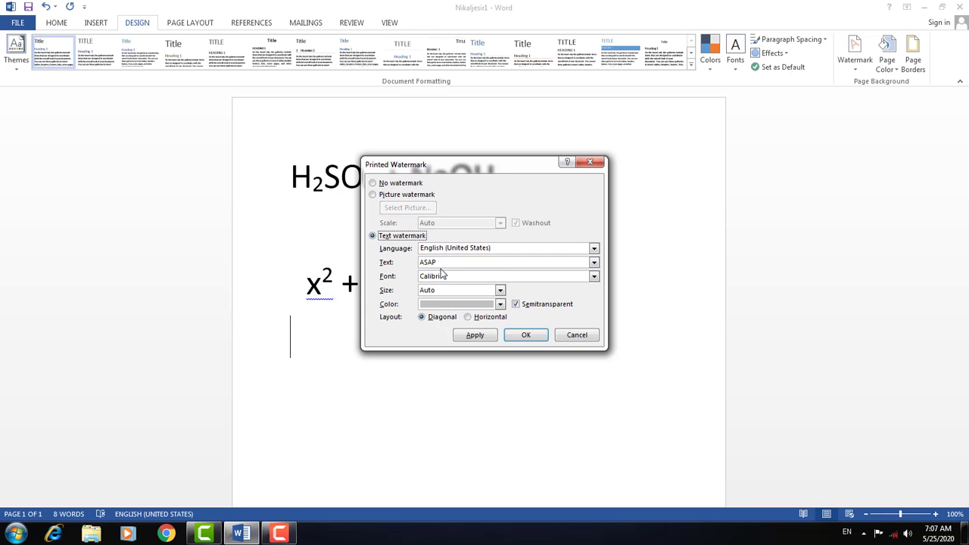
left_click_drag(449, 263, 421, 262)
type("Nikaljesir")
left_click(594, 278)
left_click_drag(595, 300, 598, 303)
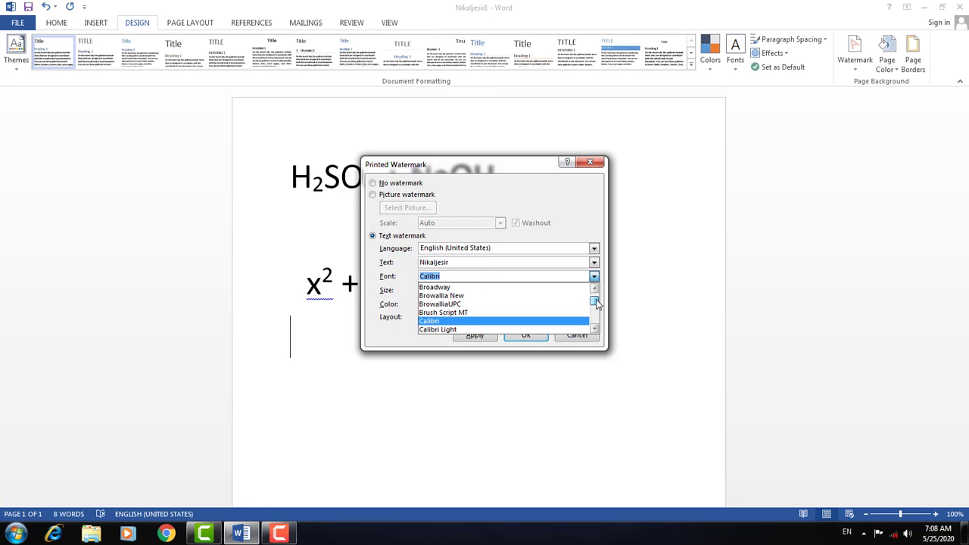
left_click(461, 270)
- Set the watermark text to a Devanagari name followed by the Devanagari word for sir
key("shift+Tab")
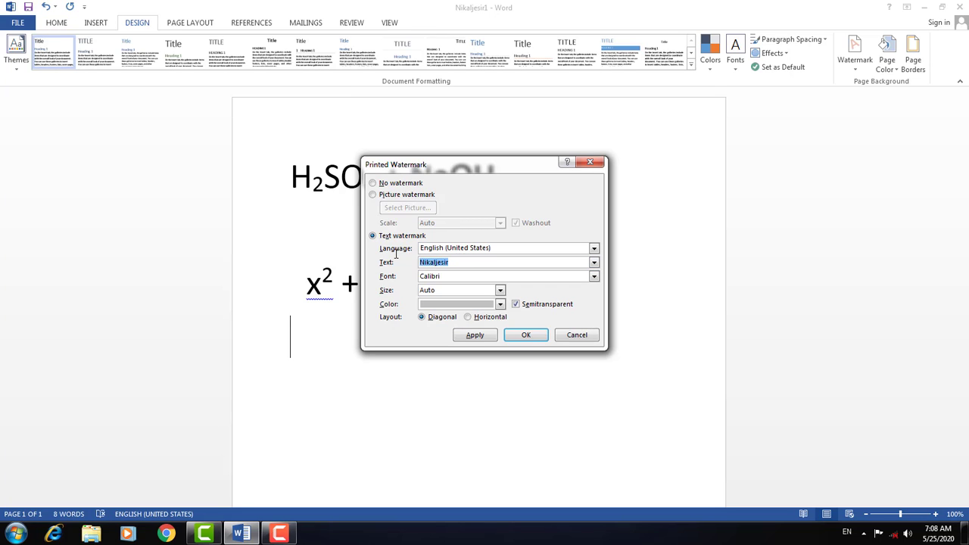
key("BackSpace")
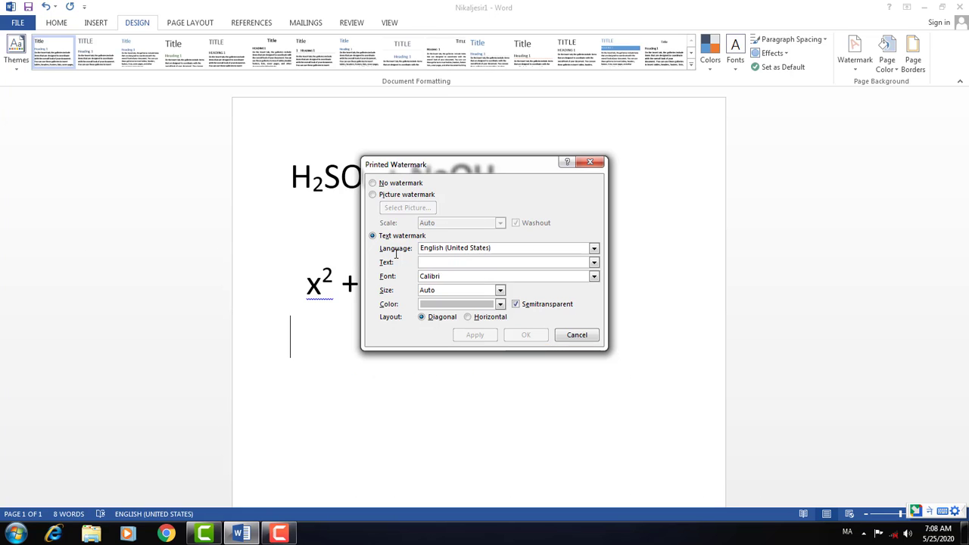
type("nik")
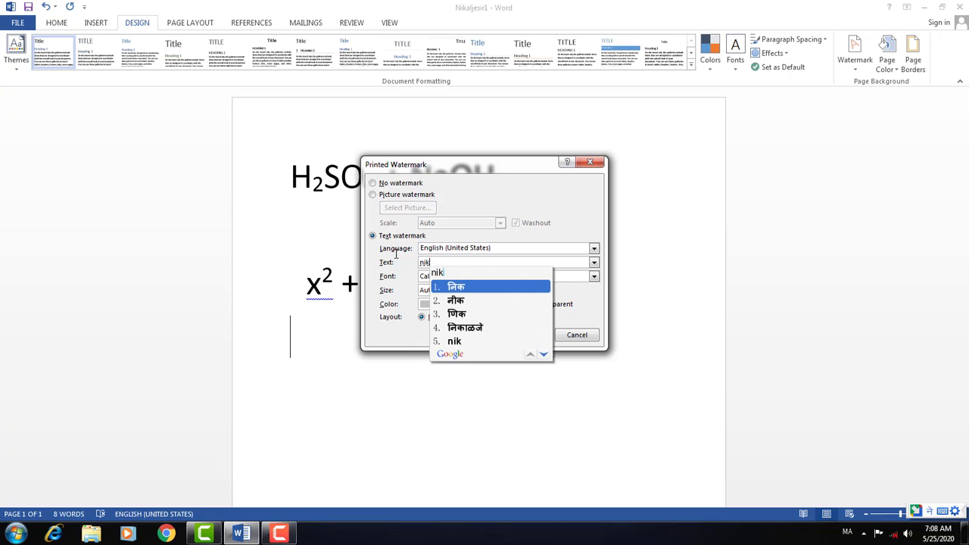
key("Down")
key("Down")
key("Down")
key("space")
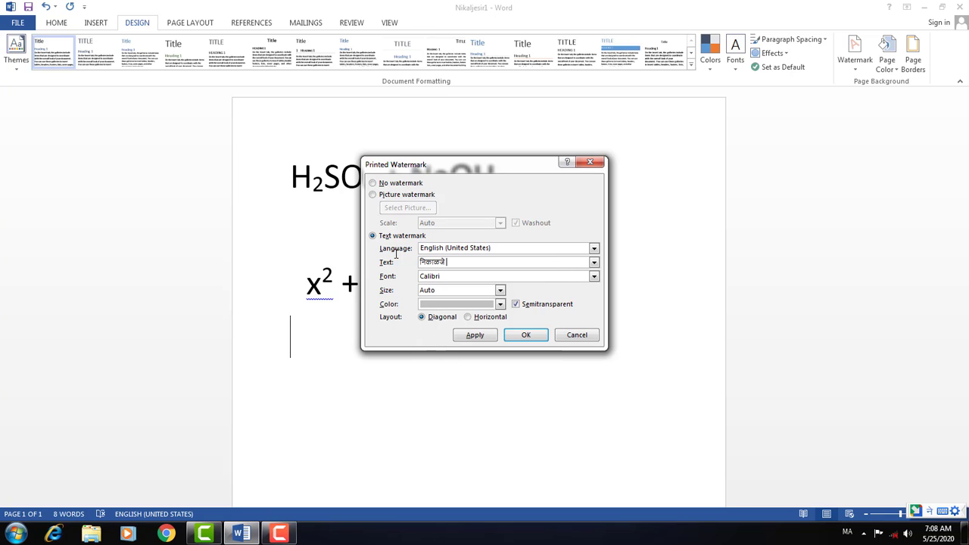
type("sr")
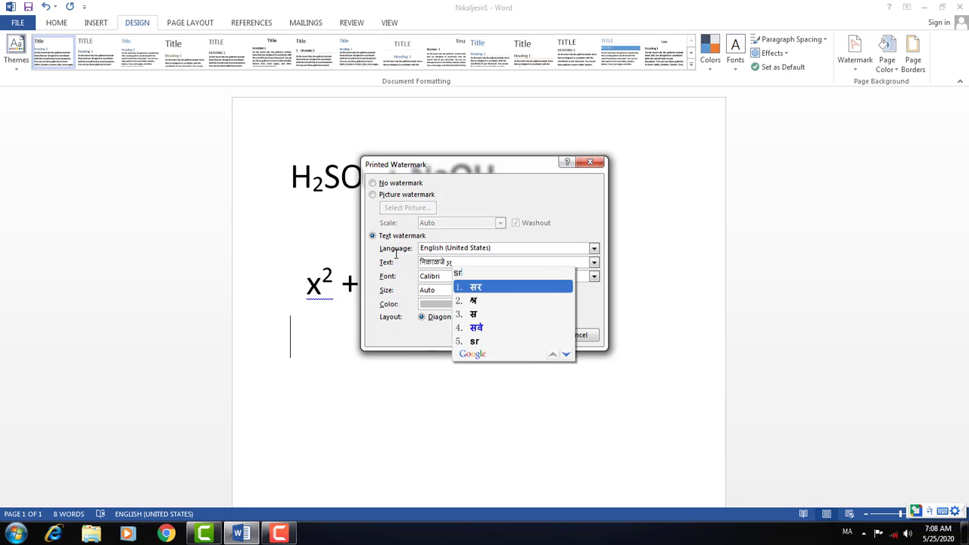
key("space")
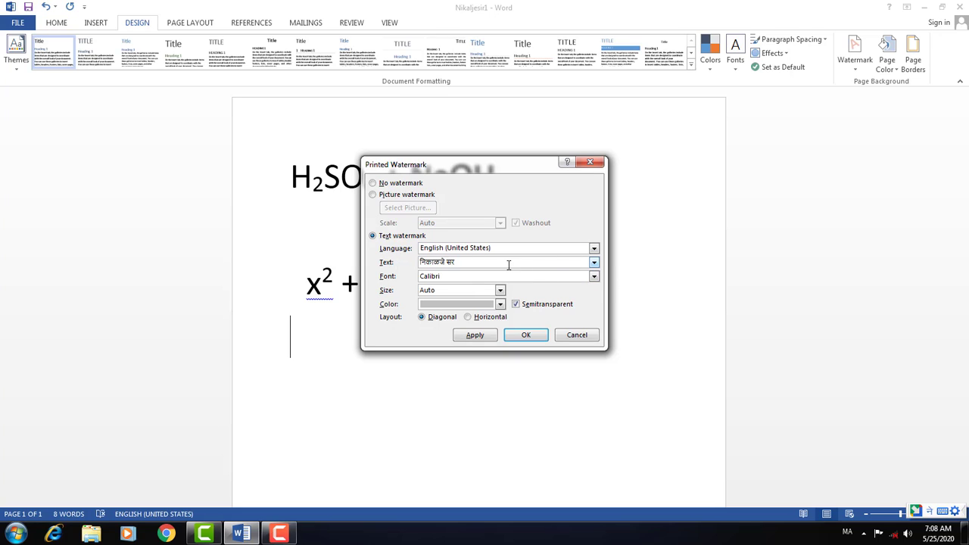
- Set the watermark font to Kokila with Auto size and apply it
left_click(594, 276)
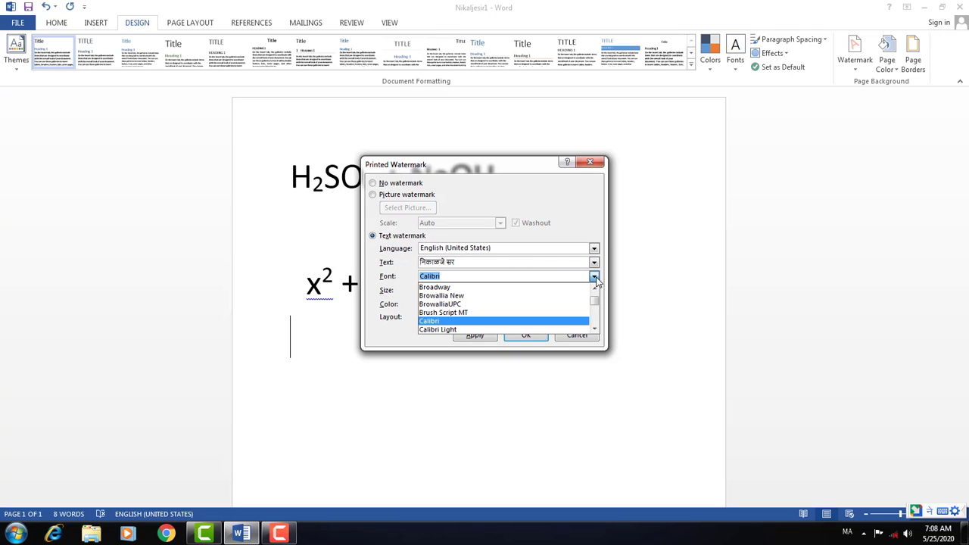
left_click(596, 311)
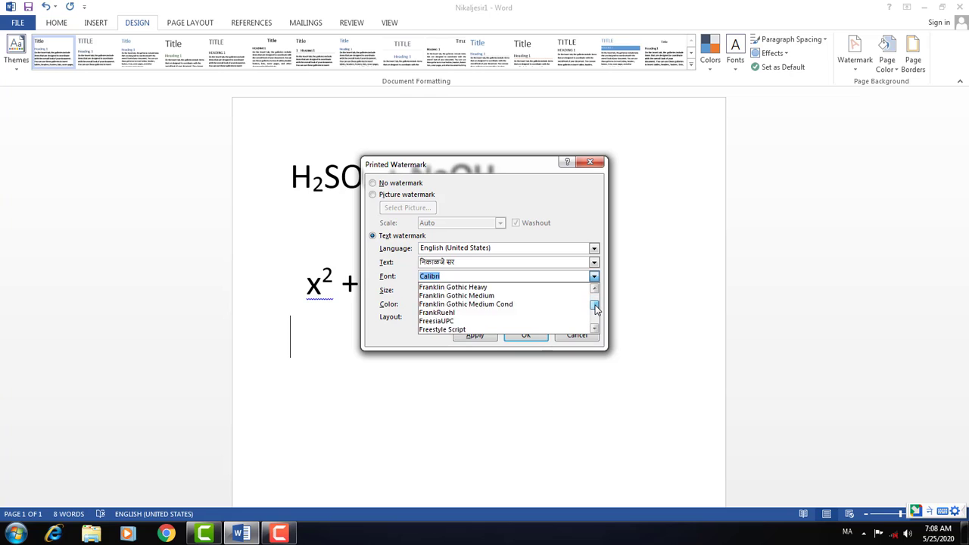
left_click_drag(596, 311, 597, 311)
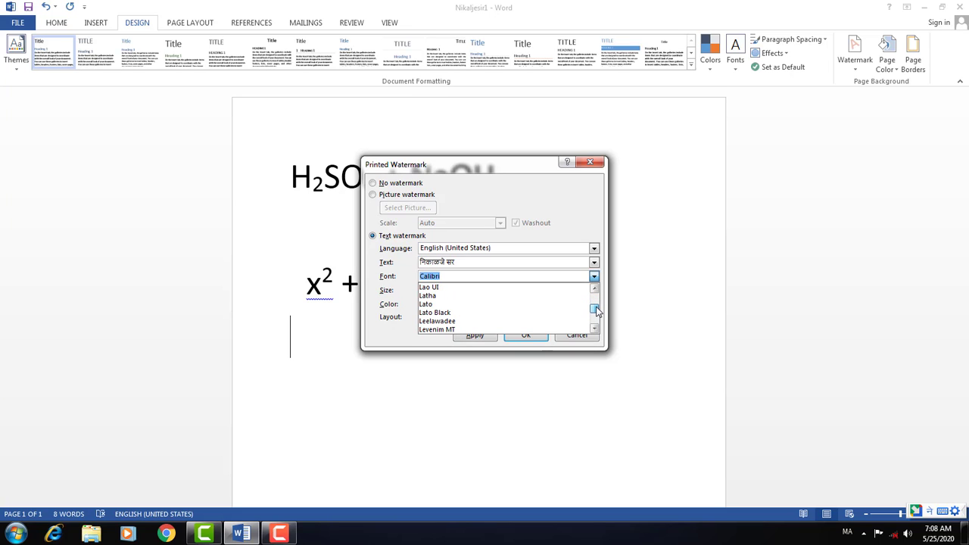
scroll(544, 297, "up", 2)
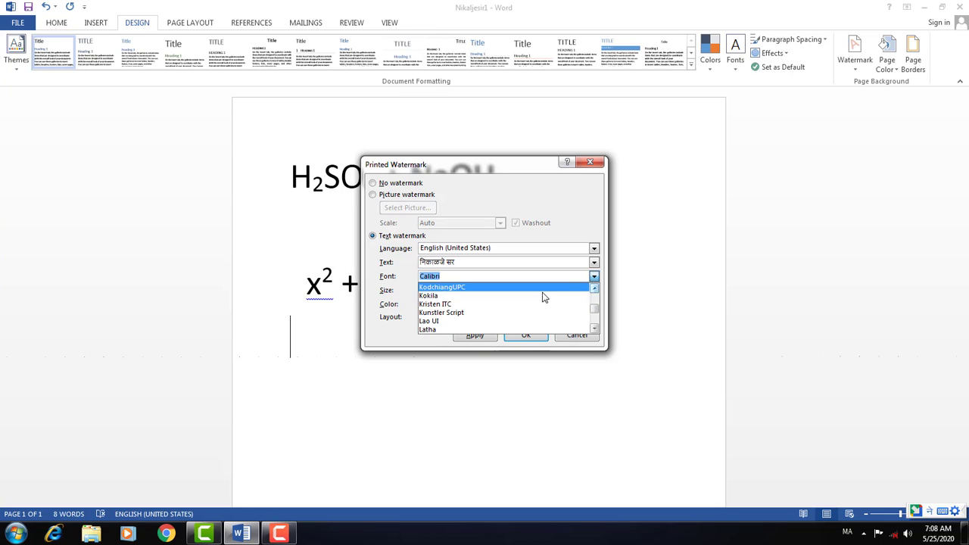
left_click(504, 296)
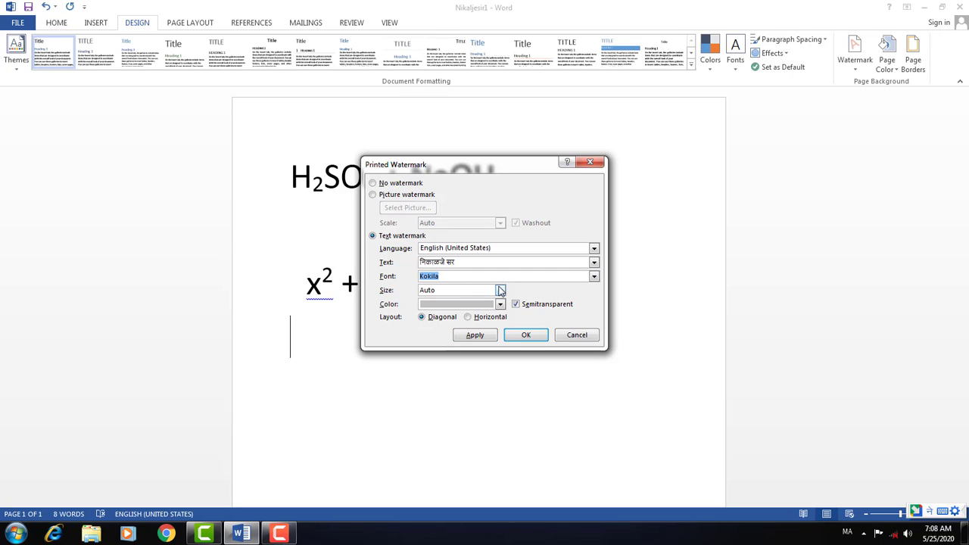
left_click(500, 291)
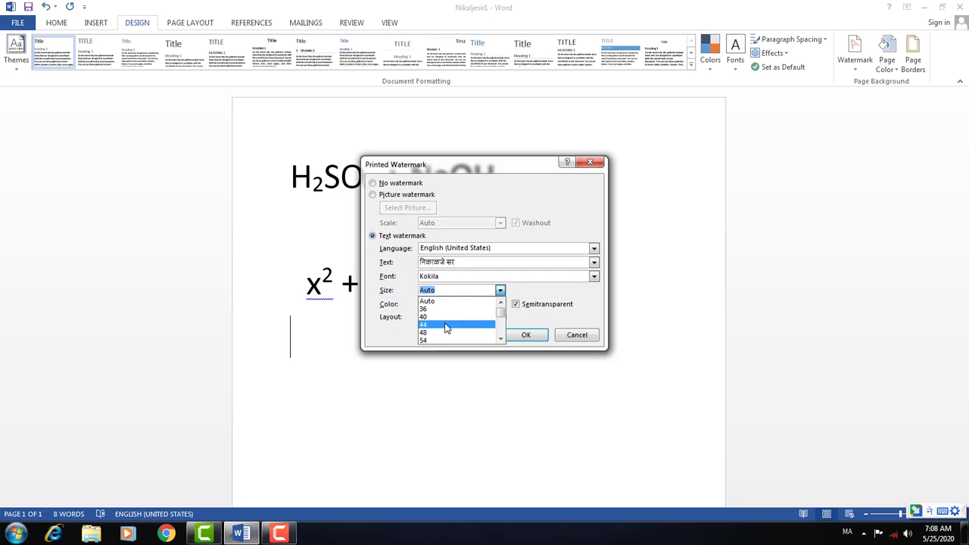
left_click(499, 291)
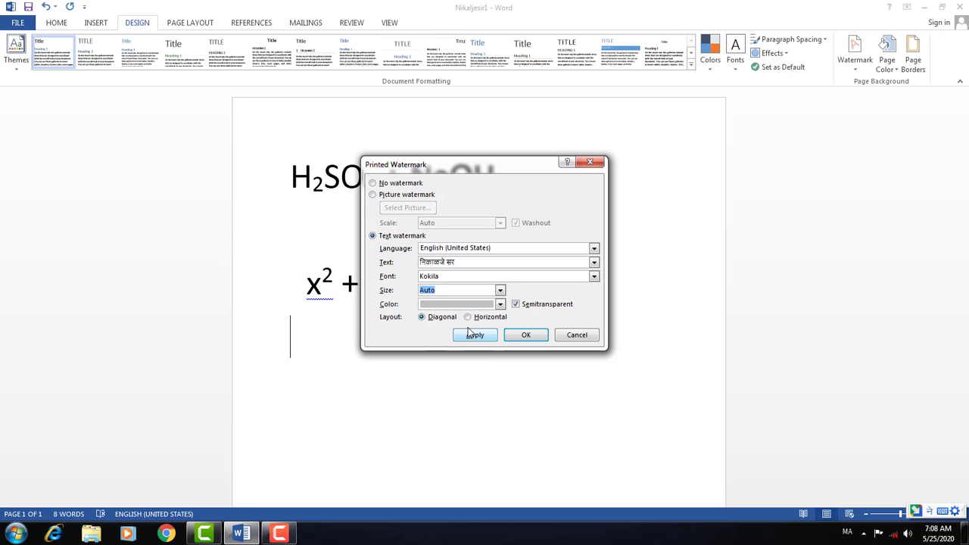
left_click(474, 335)
left_click(467, 337)
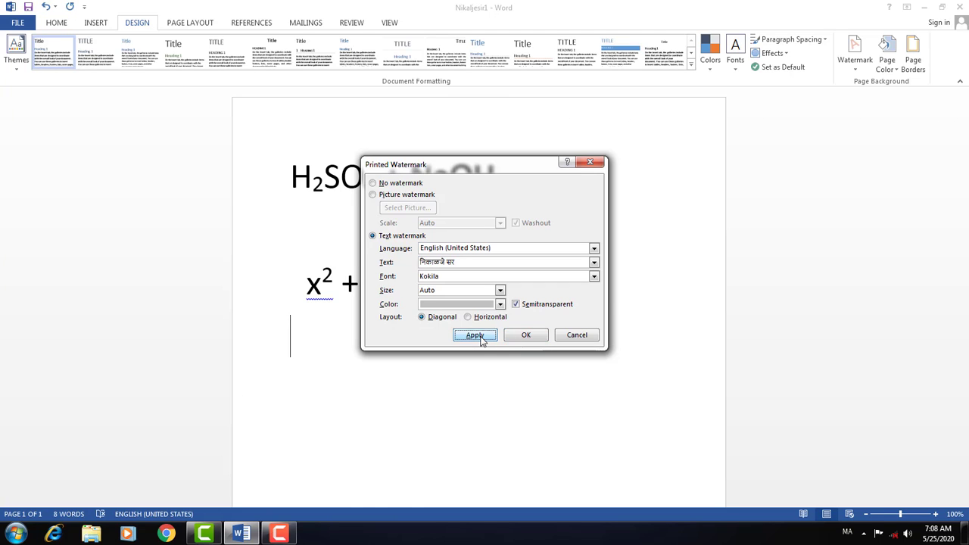
- Remove the Devanagari watermark so only the two formula lines remain, then reopen the watermark gallery
left_click(577, 335)
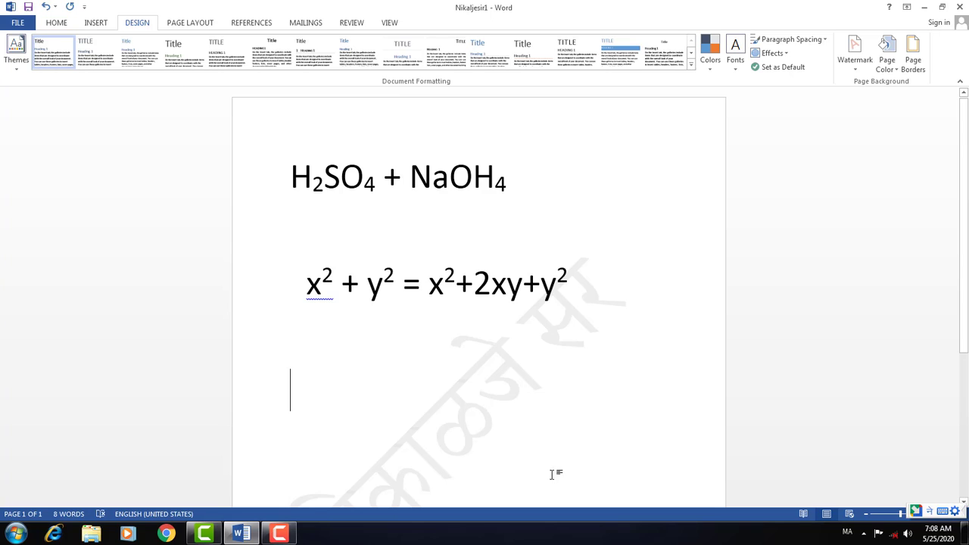
scroll(565, 454, "down", 3)
scroll(564, 454, "up", 1)
scroll(565, 455, "up", 2)
left_click(855, 53)
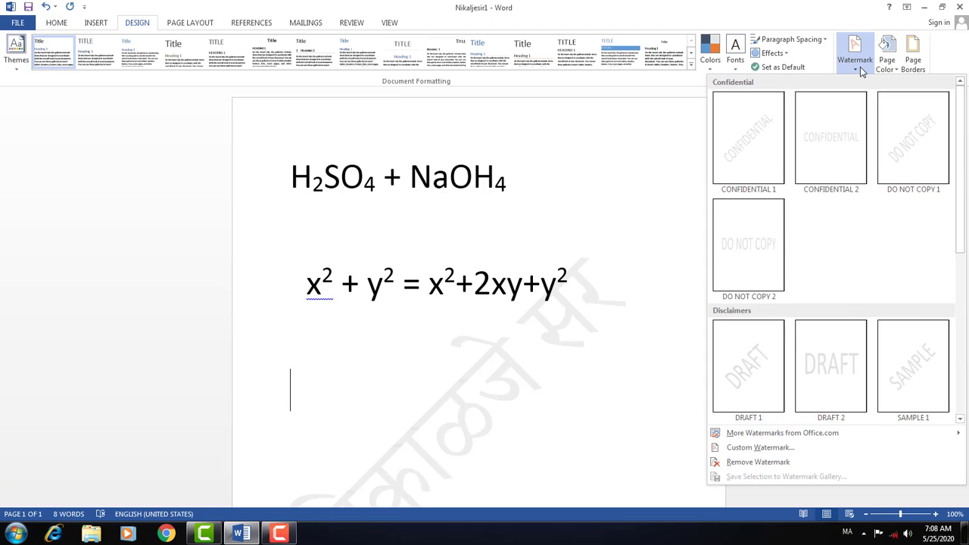
left_click(747, 464)
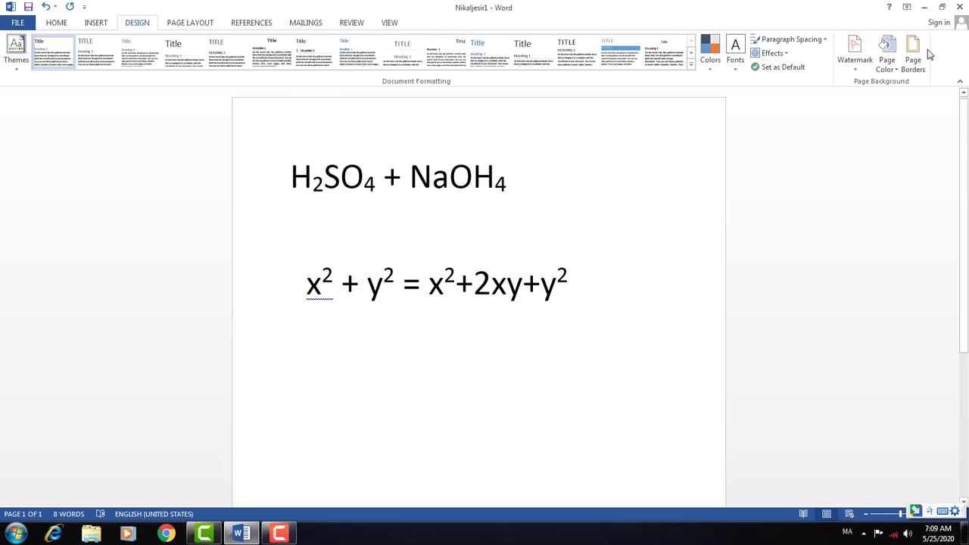
left_click(858, 67)
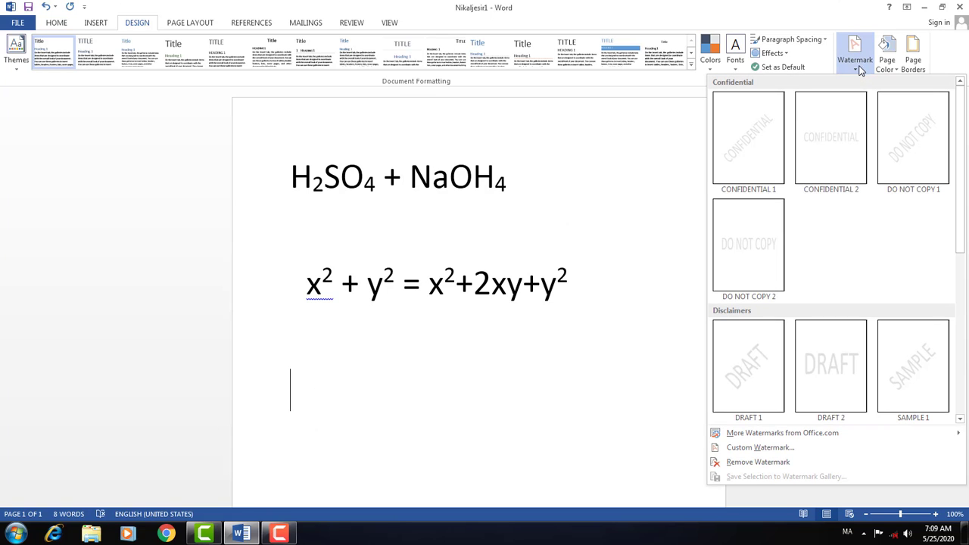
- In Custom Watermark, choose Picture watermark and browse for pictures on this computer offline
left_click(769, 449)
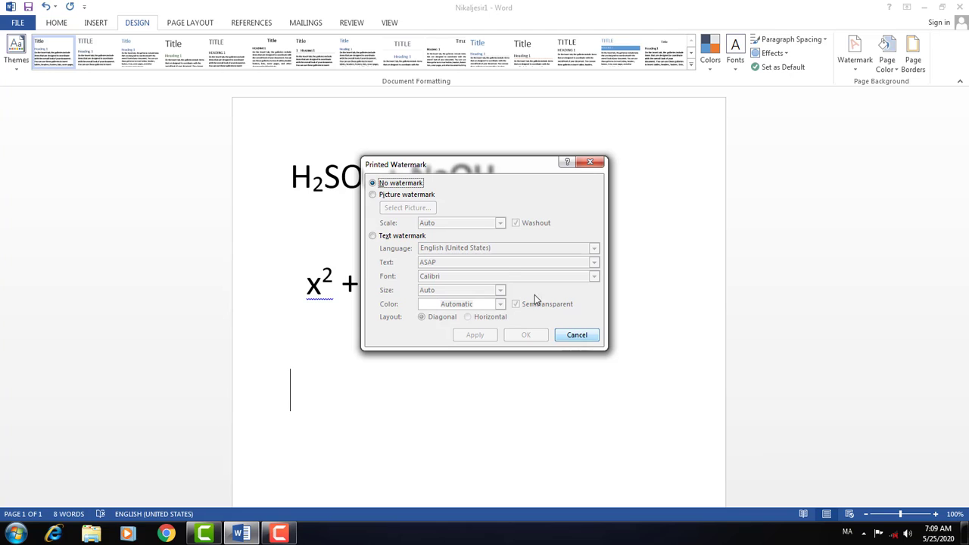
left_click(372, 196)
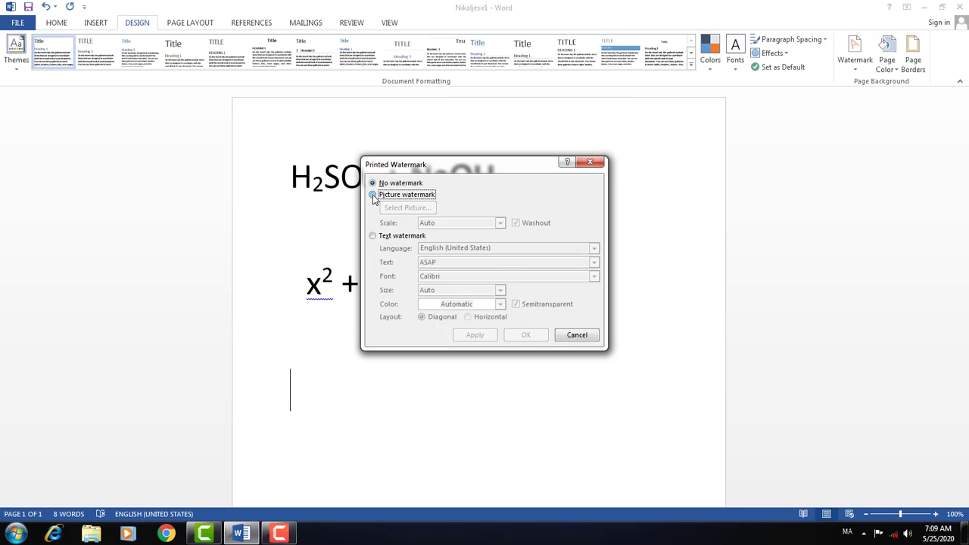
left_click(412, 211)
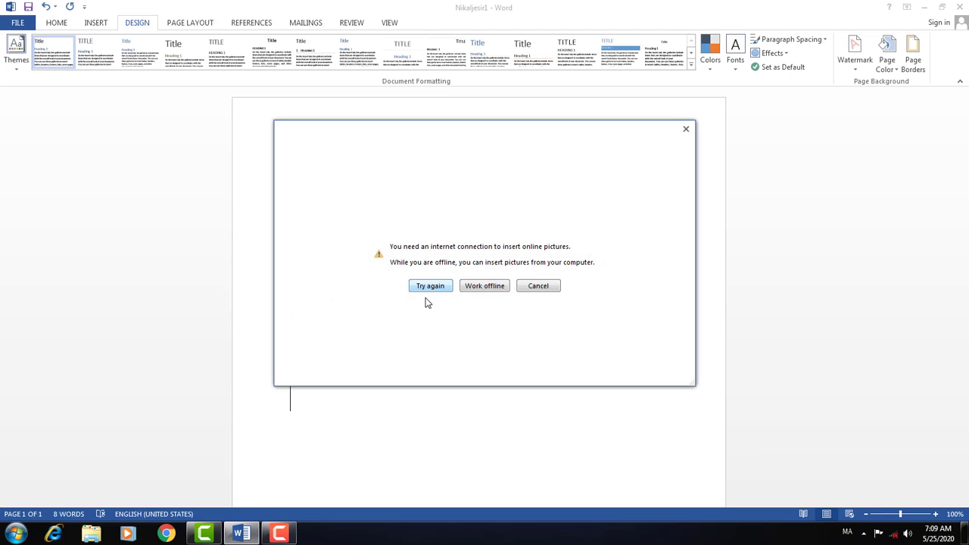
left_click(481, 286)
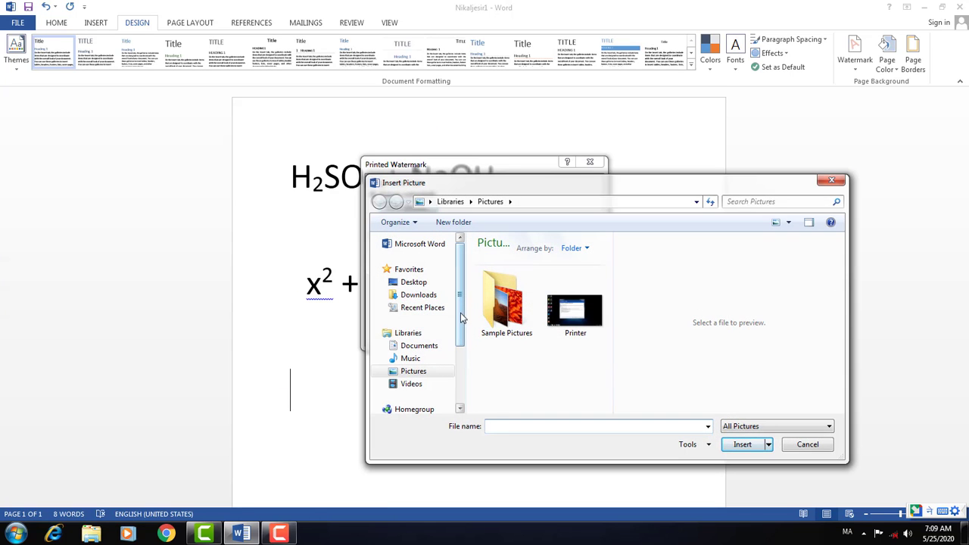
- Select Microsoft-office.jpg from Downloads\Bawa Sir as the watermark picture
scroll(444, 297, "down", 1)
left_click(418, 276)
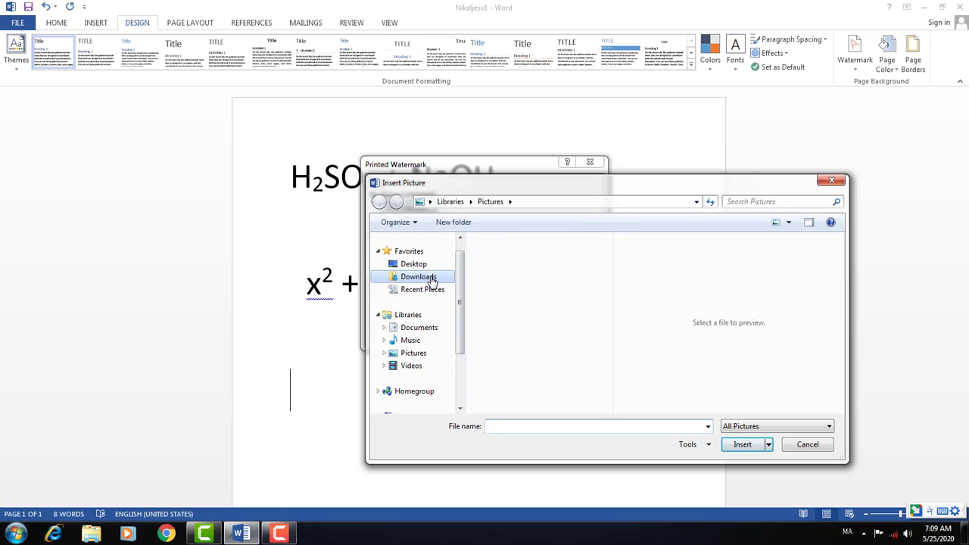
scroll(519, 310, "down", 2)
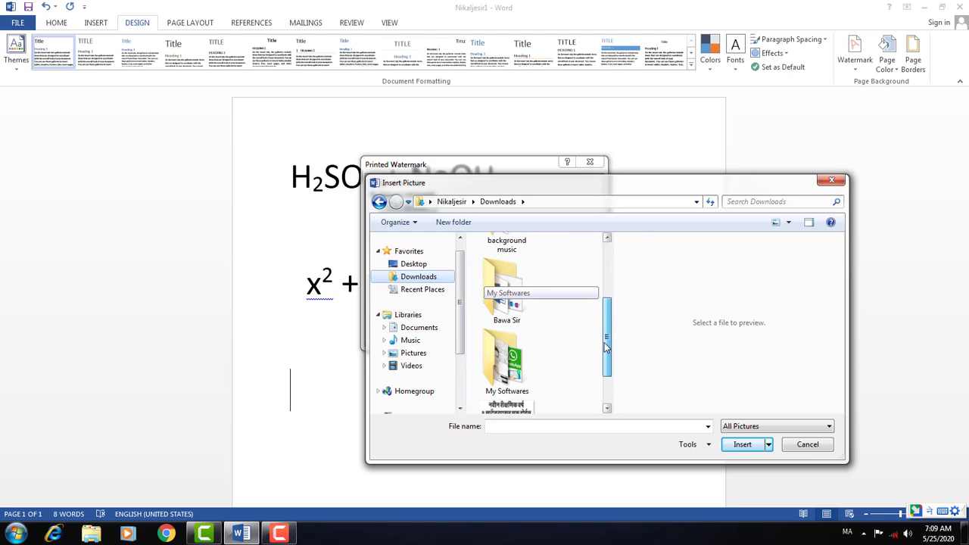
double_click(515, 368)
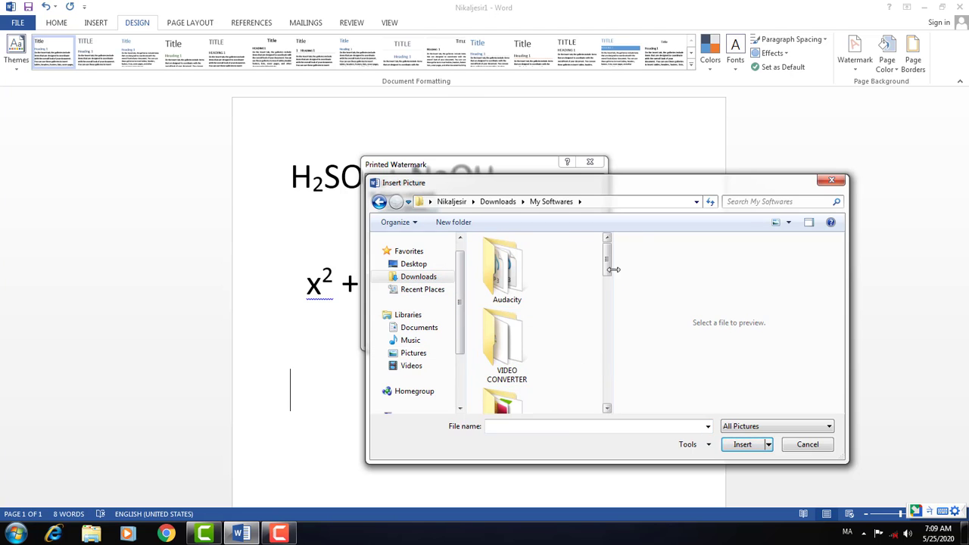
mouse_move(607, 262)
left_mouse_down()
mouse_move(610, 354)
mouse_move(610, 253)
left_mouse_up()
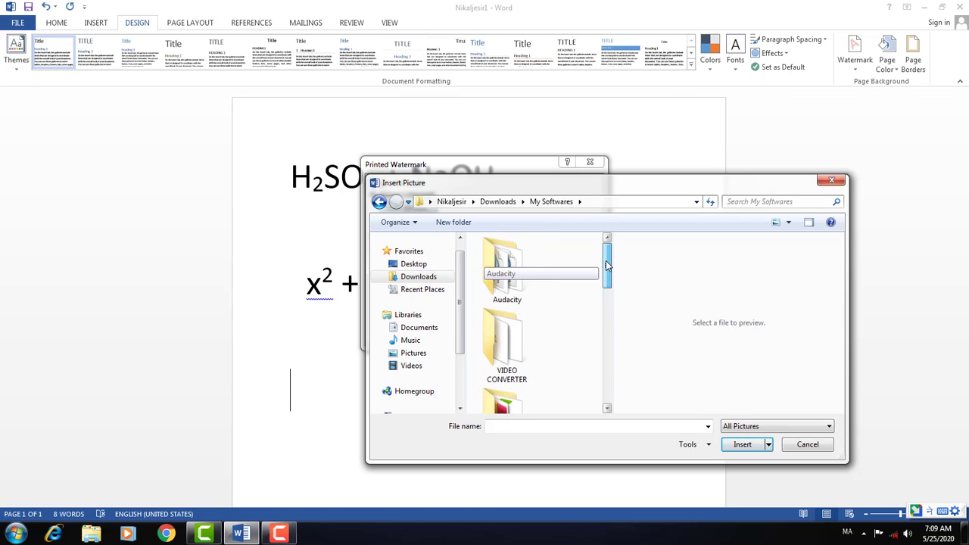
left_click(379, 202)
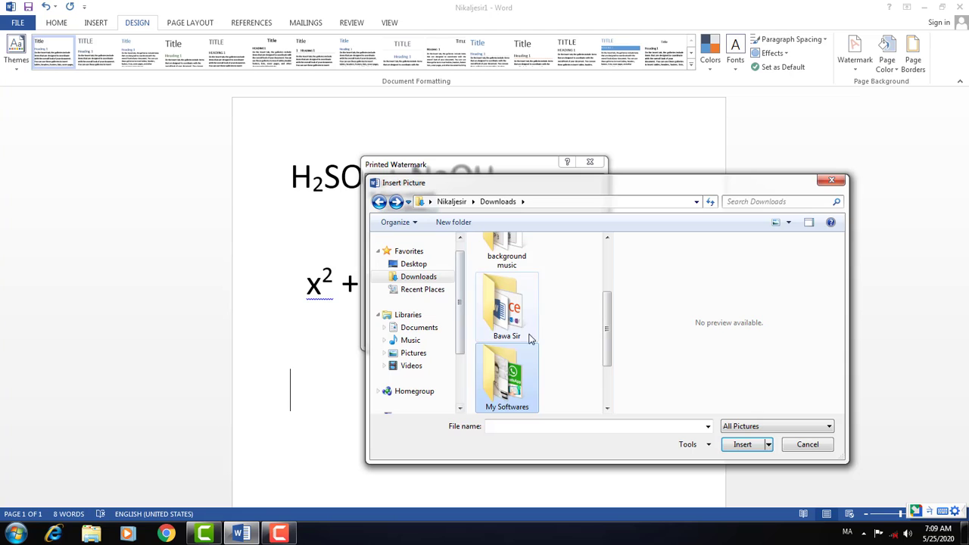
double_click(509, 307)
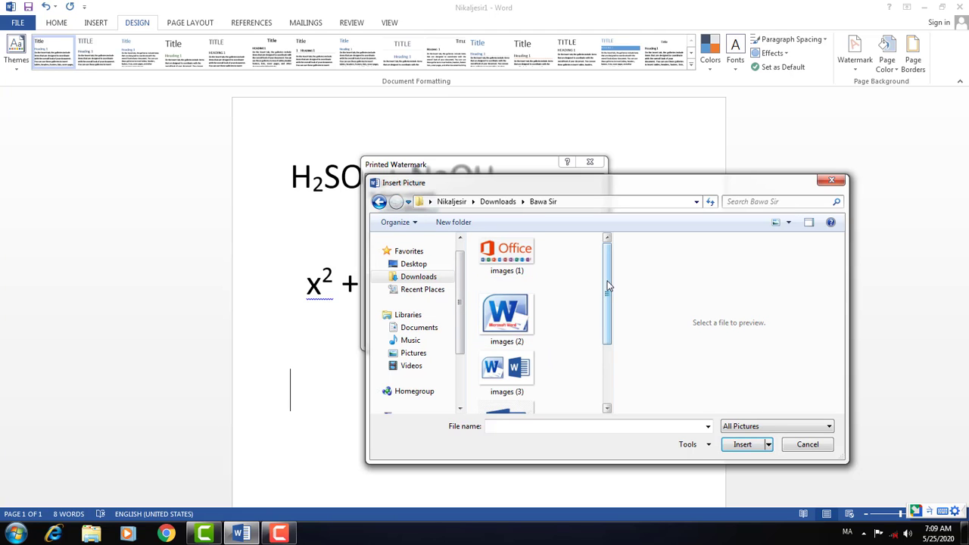
left_click_drag(608, 288, 605, 365)
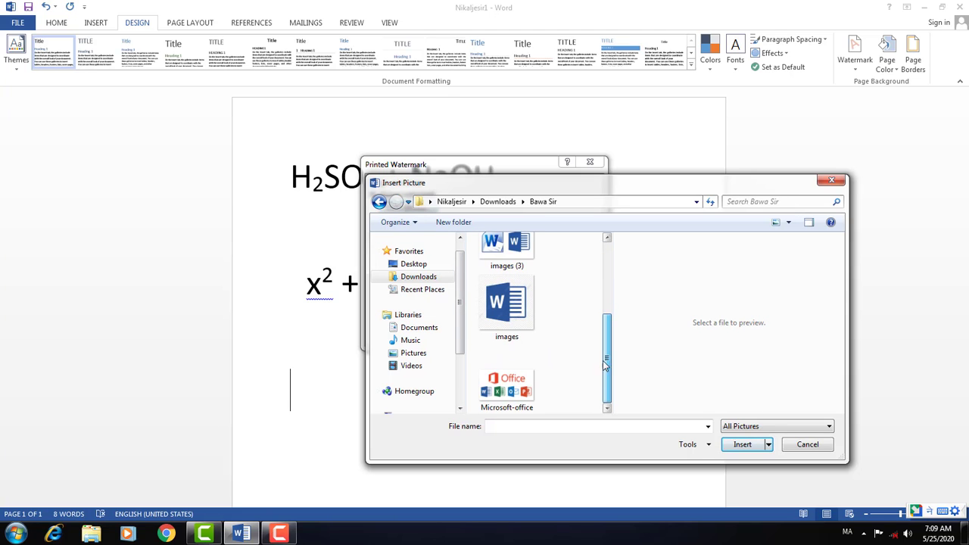
left_click(506, 385)
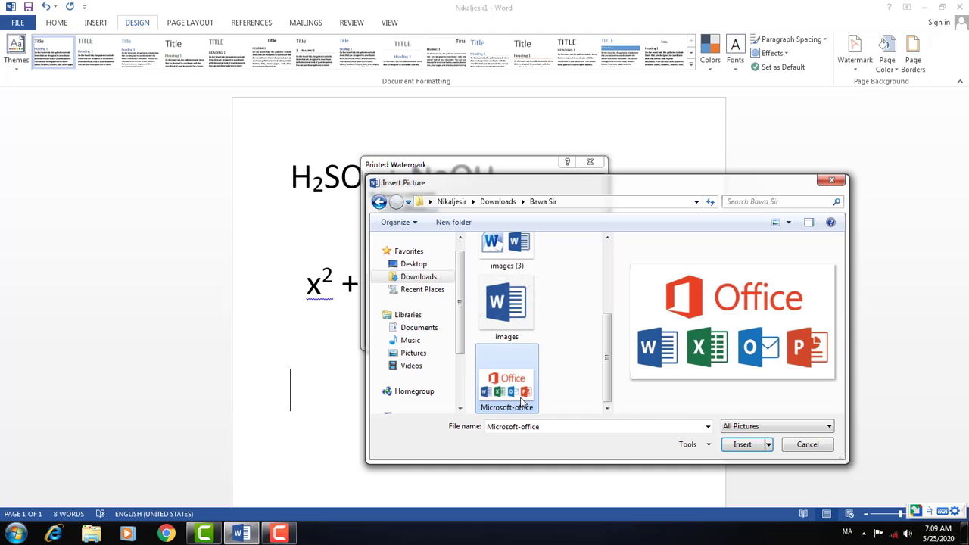
left_click(739, 445)
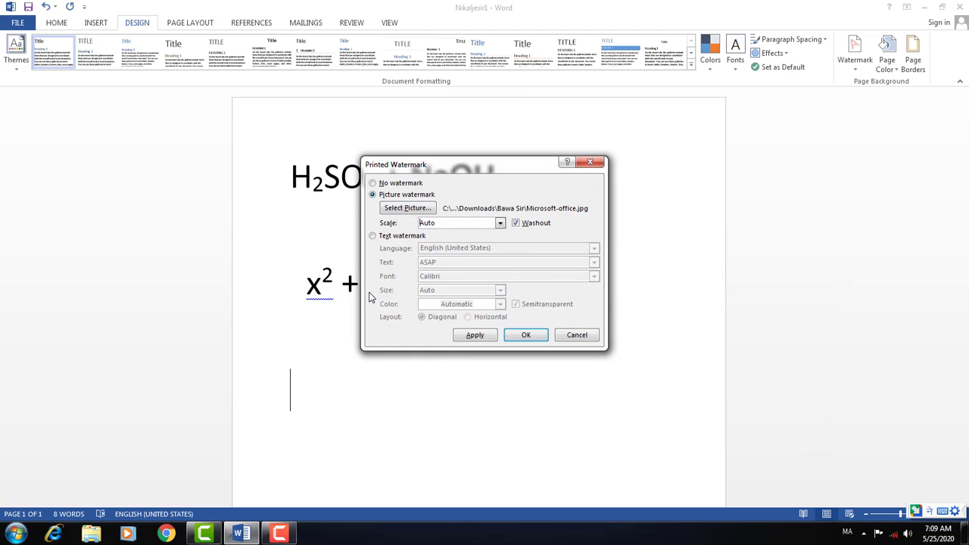
- Apply the washed-out Office logo watermark, testing 100% scale and settling on Auto
left_click(500, 224)
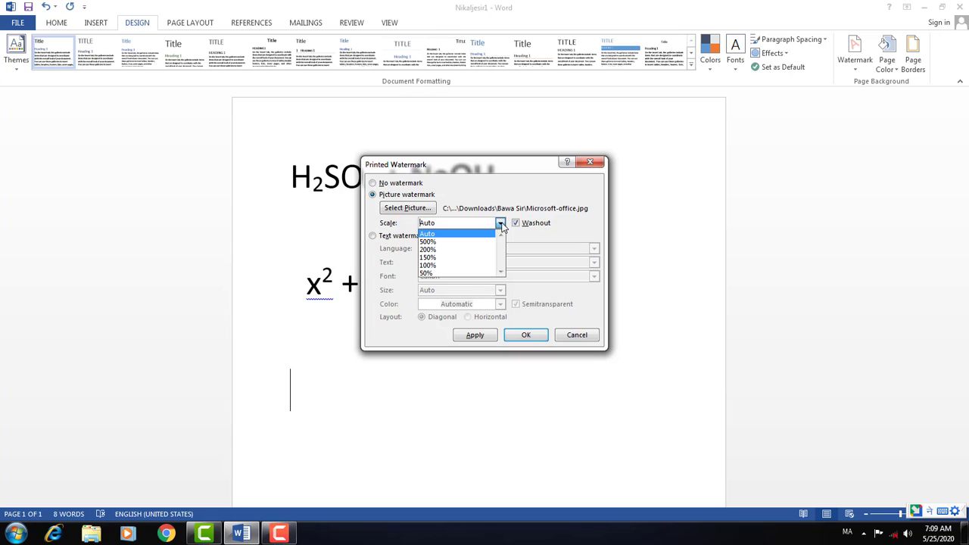
left_click(442, 266)
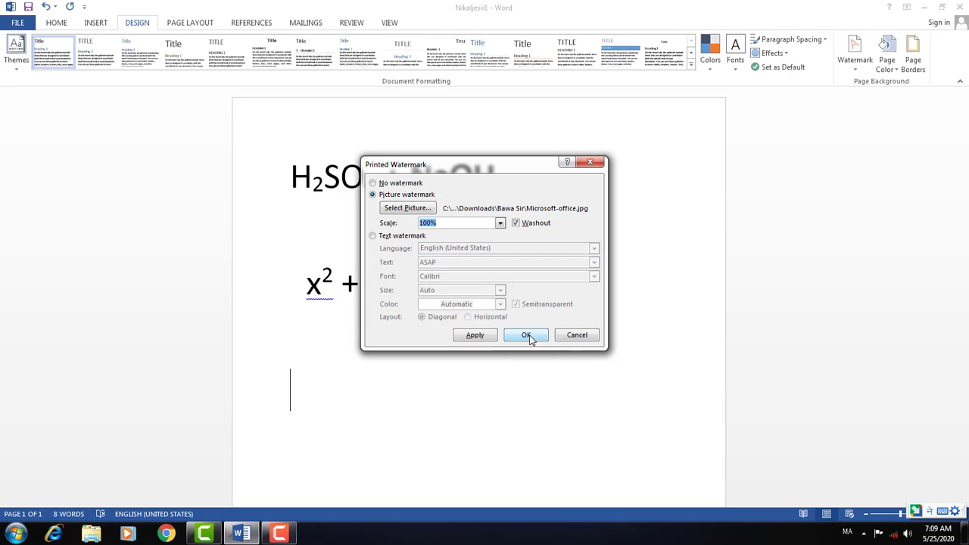
left_click(500, 223)
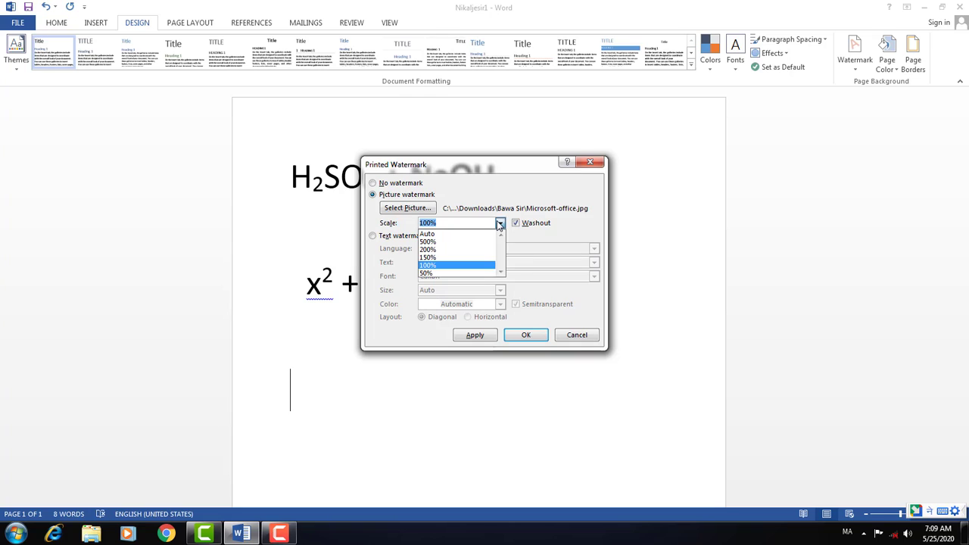
left_click(457, 230)
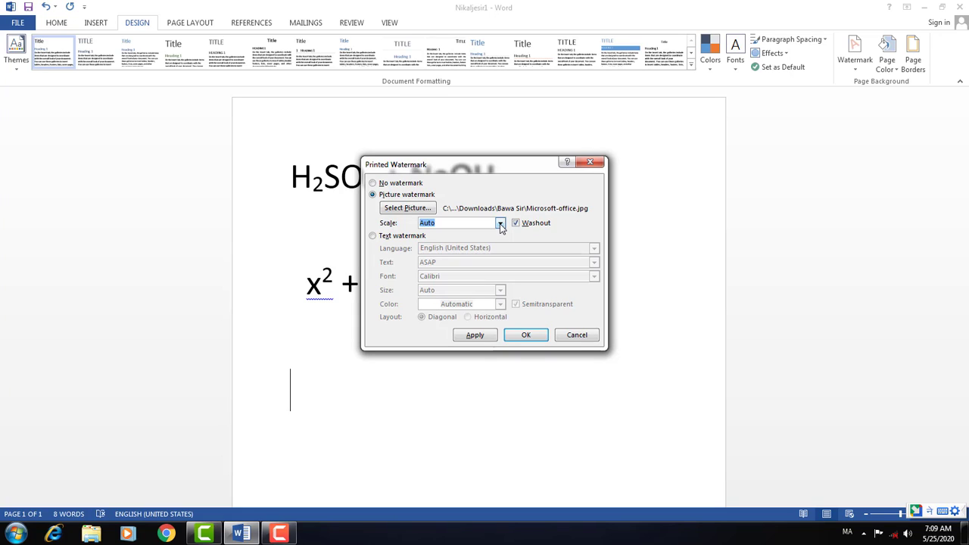
left_click(475, 338)
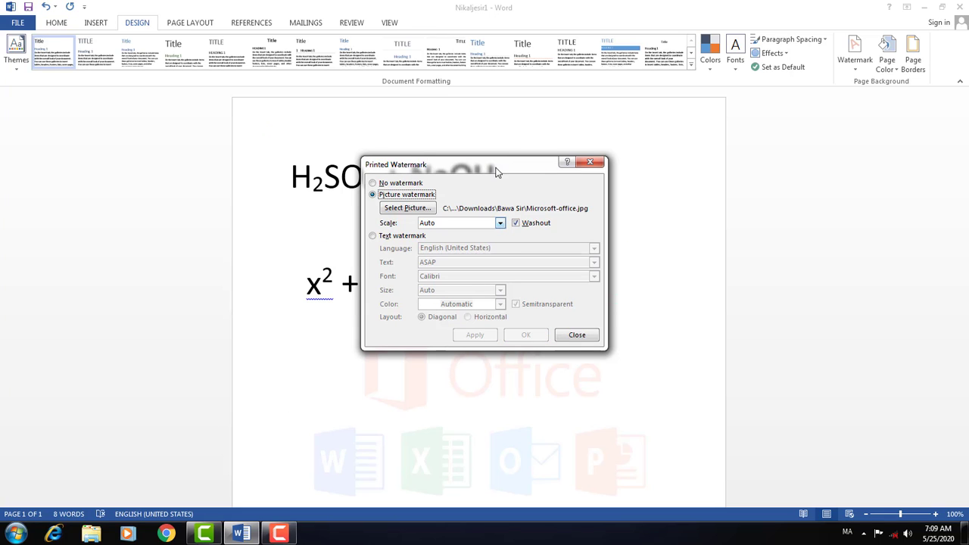
left_click(500, 222)
left_click(446, 269)
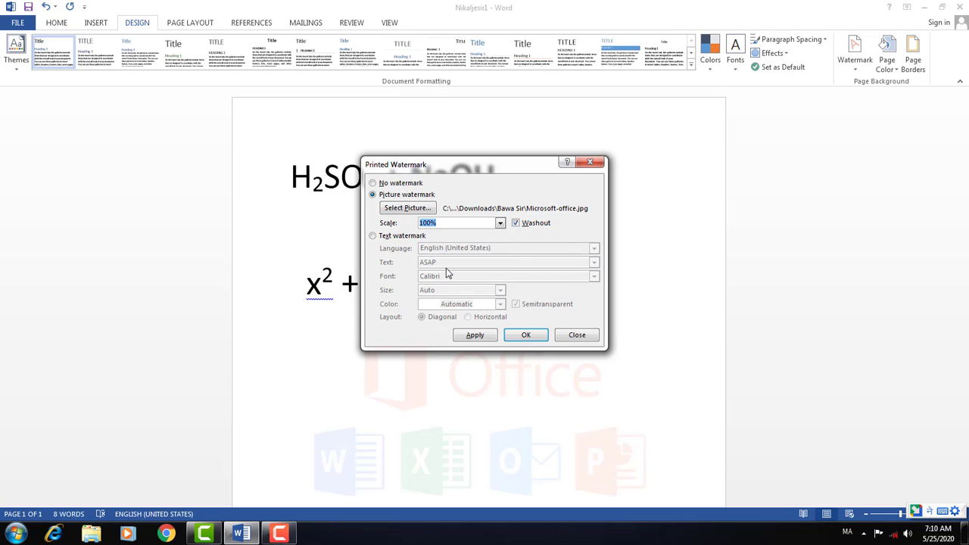
left_click(480, 338)
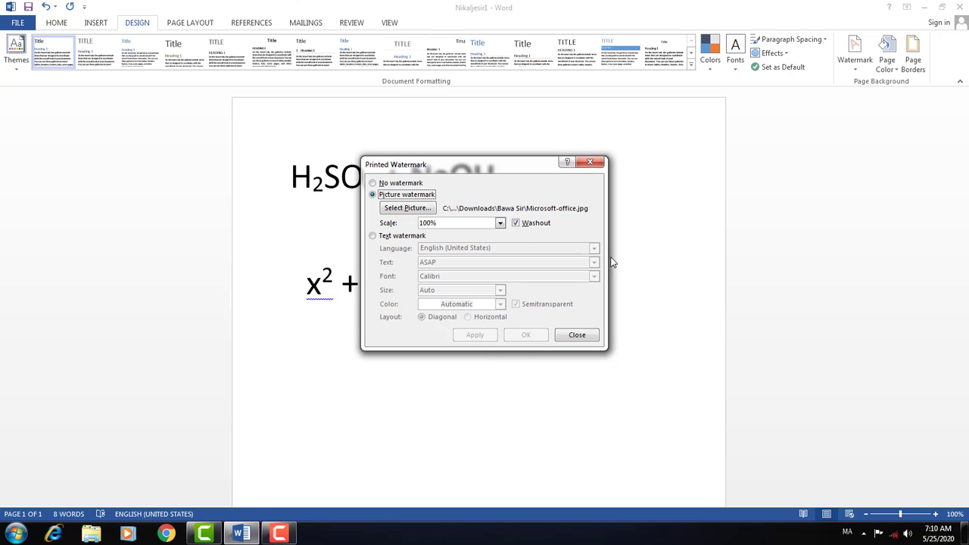
left_click(499, 223)
left_click(462, 233)
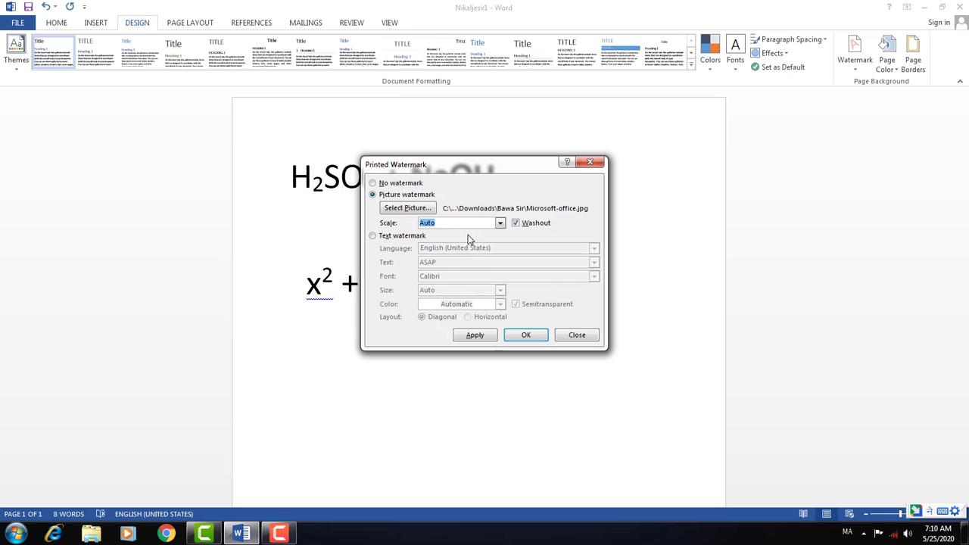
left_click(475, 337)
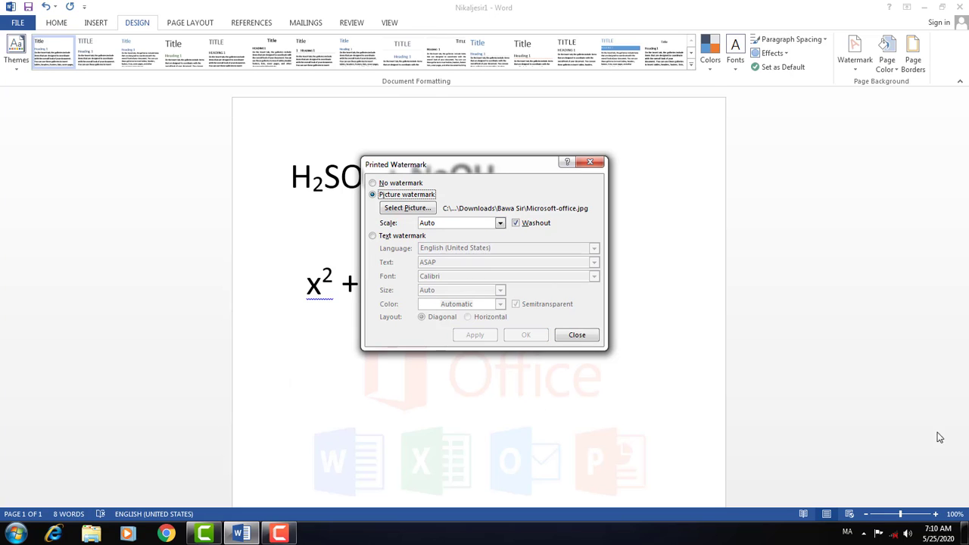
- Type the Marathi word माननीय with the transliteration tool and start a new line
left_click(577, 336)
scroll(462, 387, "down", 3)
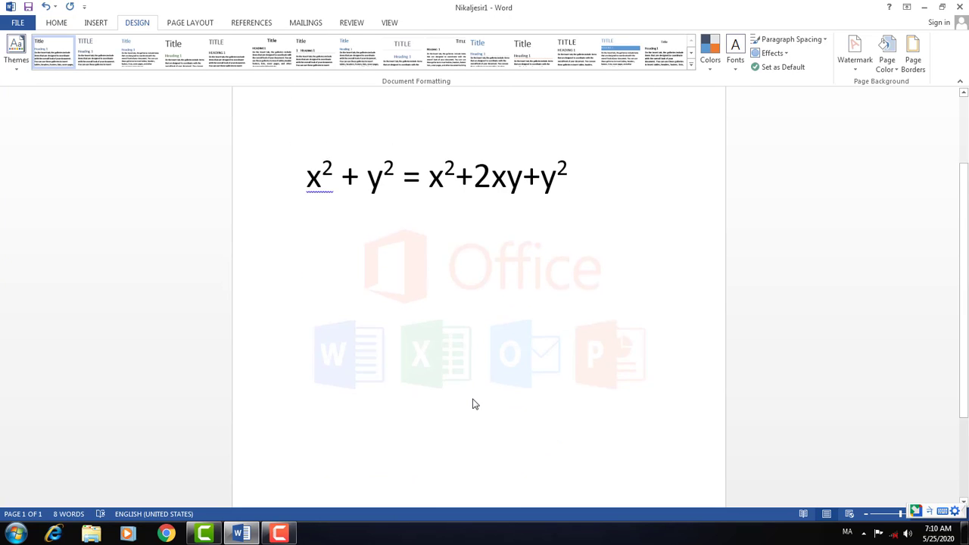
scroll(473, 402, "down", 2)
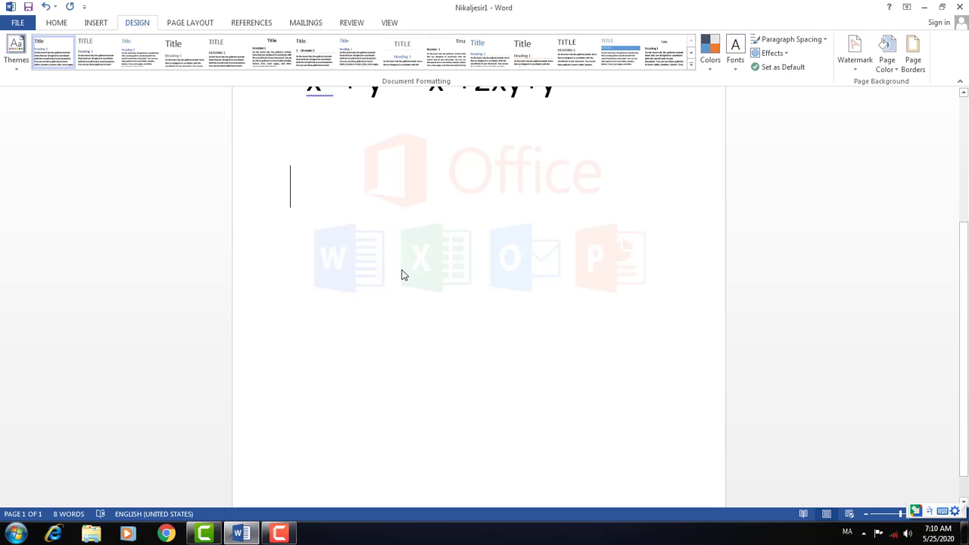
type("dfhdh")
key("BackSpace")
key("BackSpace")
key("BackSpace")
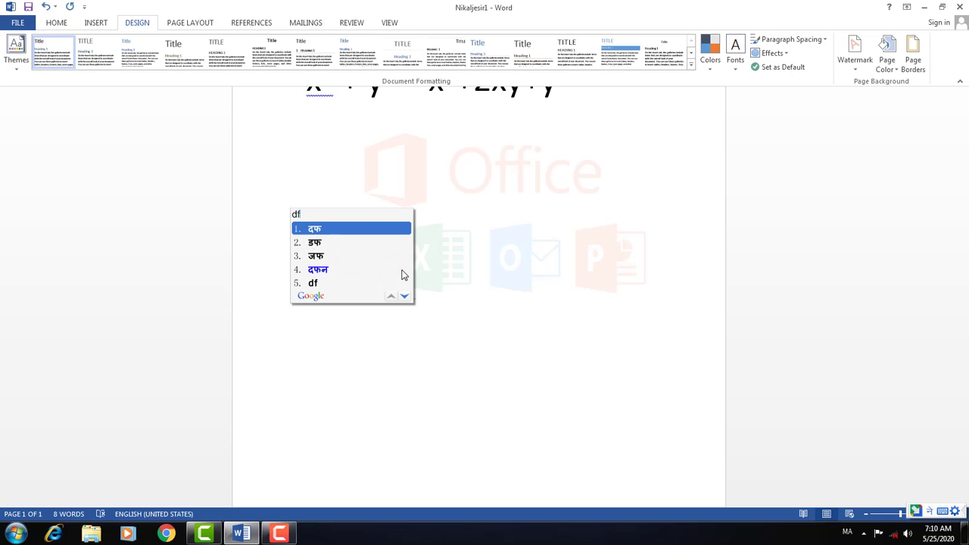
key("BackSpace")
key("BackSpace")
type("ma")
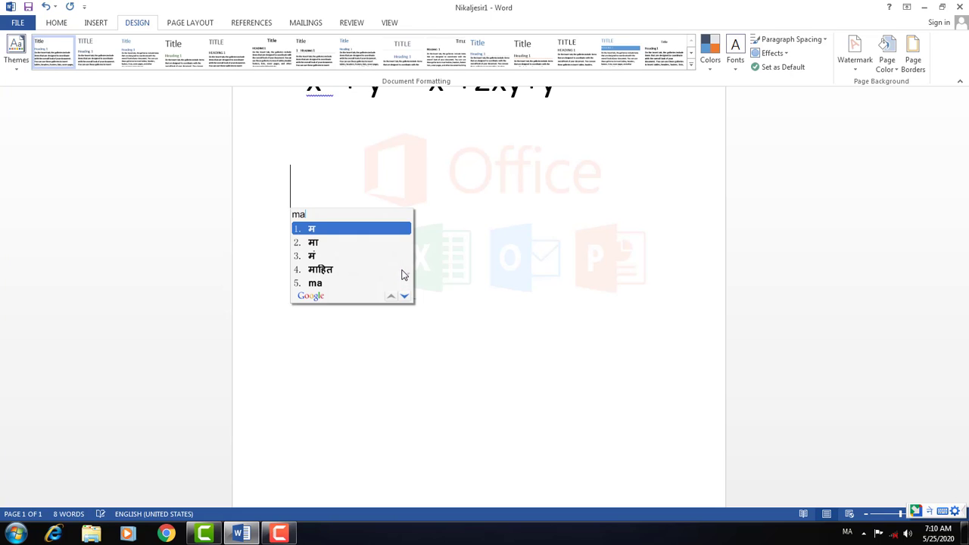
type("anniy")
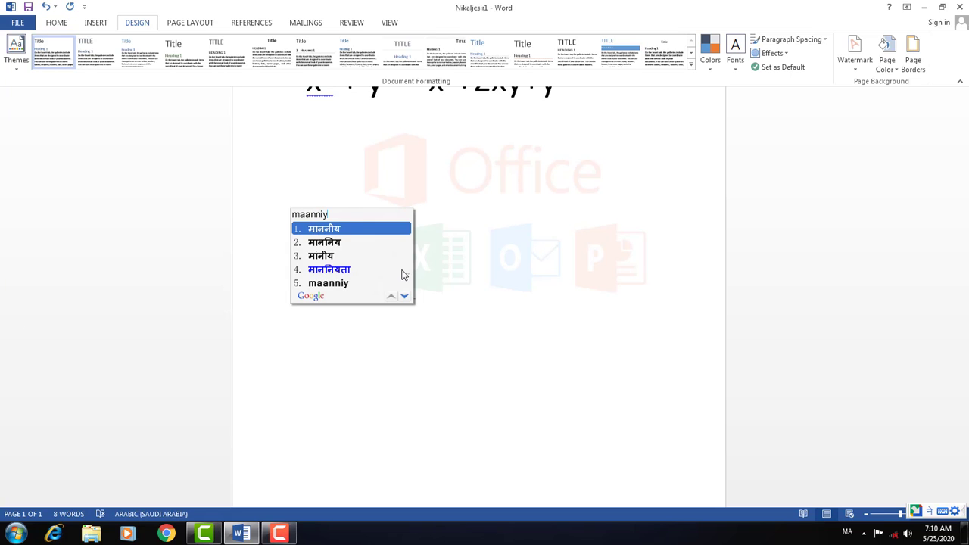
key("Return")
key("Return")
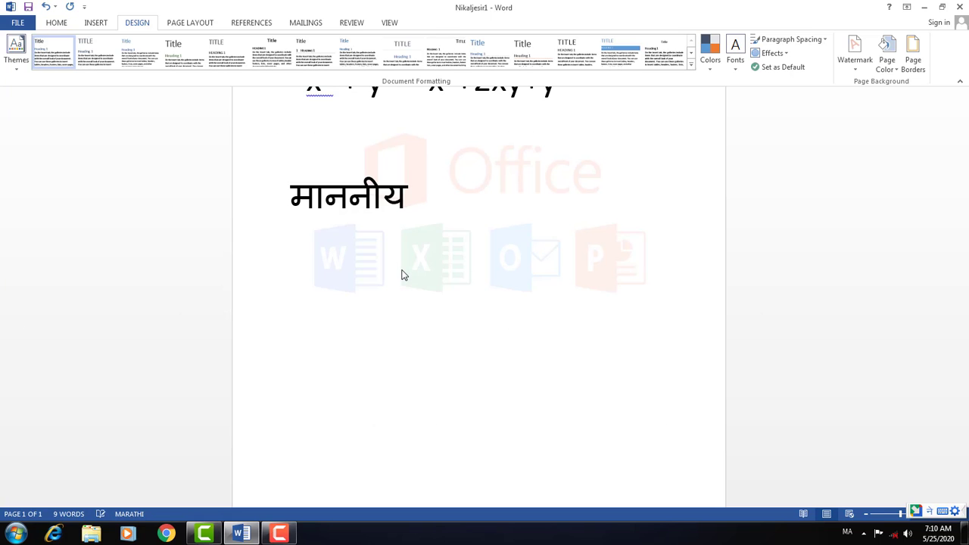
- Type 'adhy' and choose अध्यक्ष from the transliteration suggestions
type("adhy")
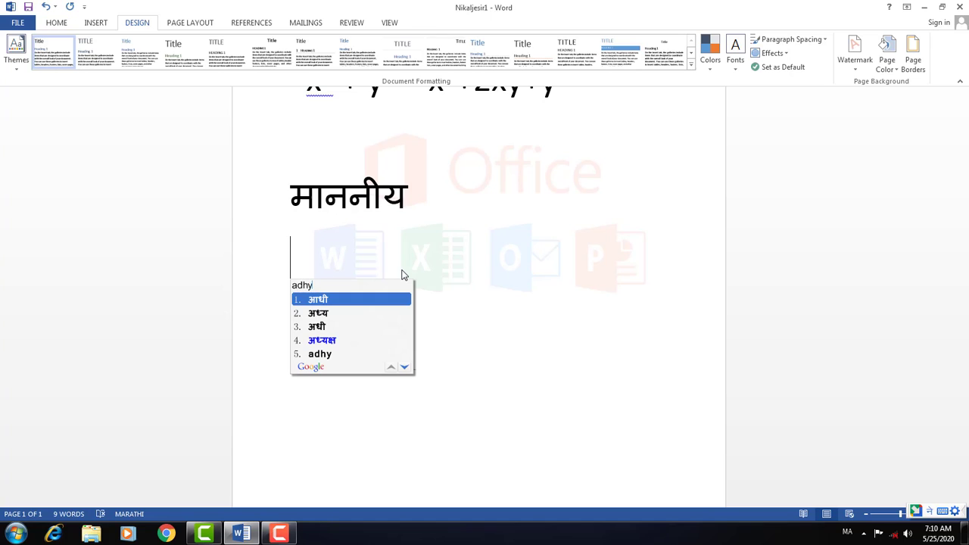
key("Down")
key("Down")
key("Down")
key("Return")
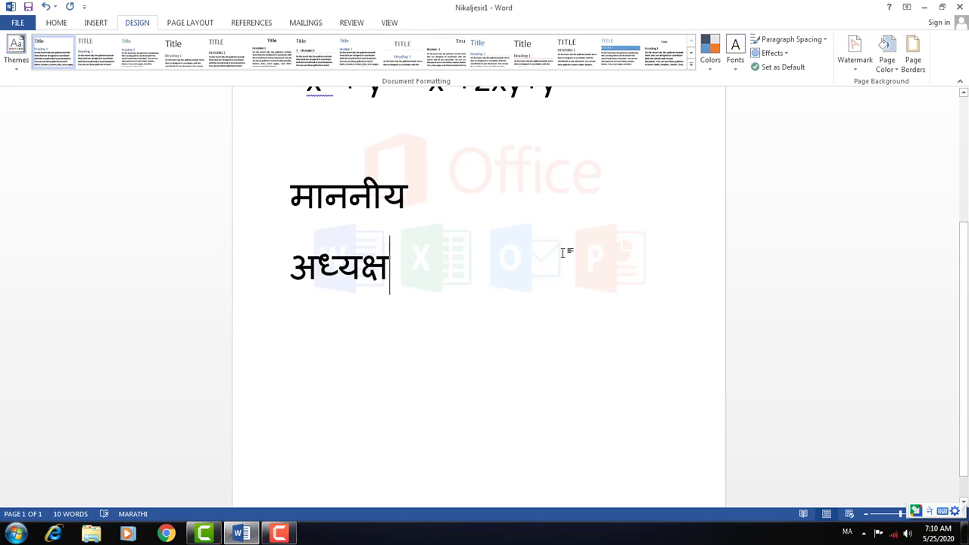
scroll(515, 311, "up", 3)
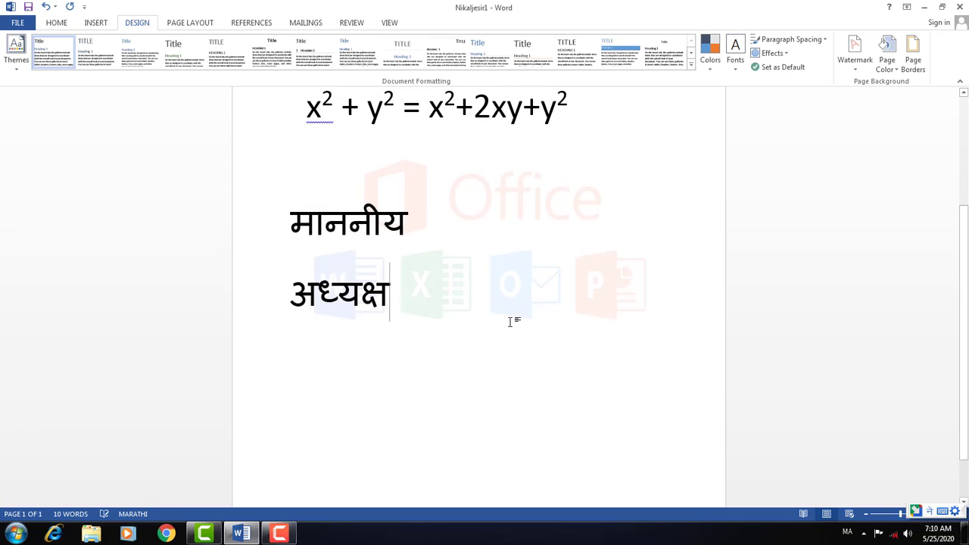
- Clear the Office logo watermark so only the formulas and Marathi words remain
left_click(857, 65)
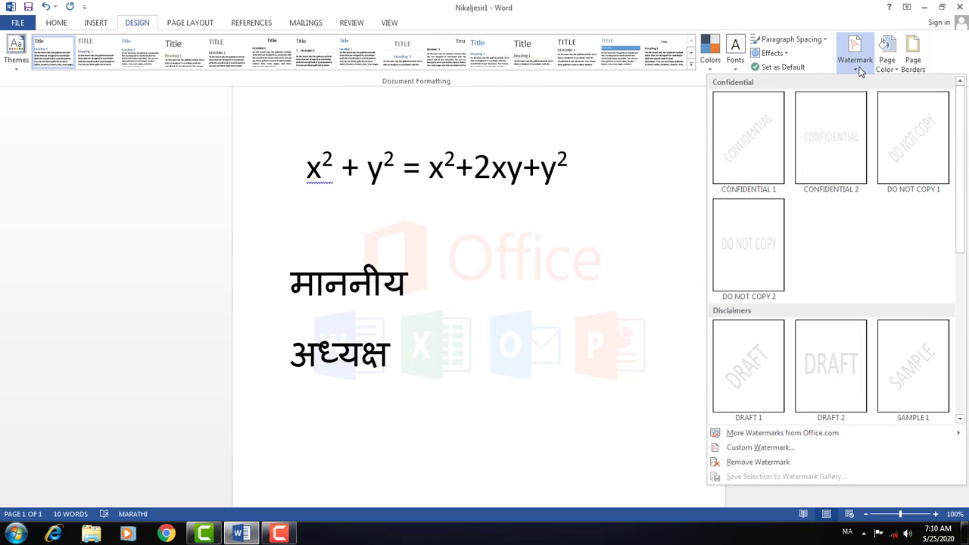
left_click(748, 470)
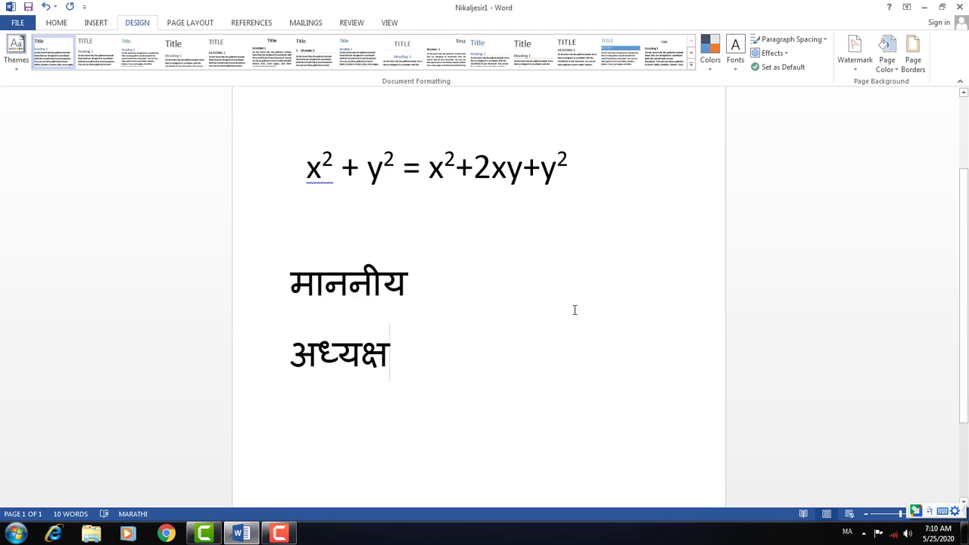
scroll(574, 309, "up", 3)
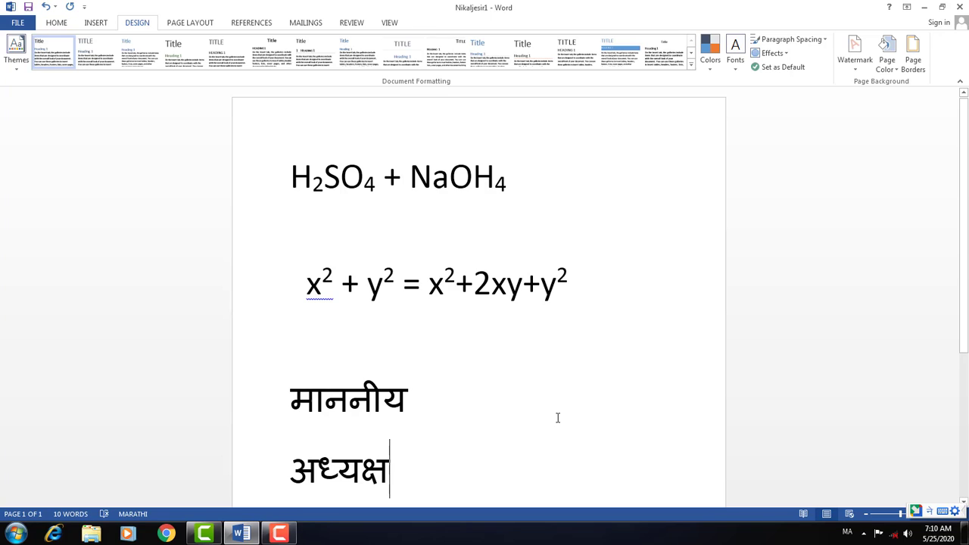
- Frame the page with a thick 3 pt single-line box border
left_click(914, 64)
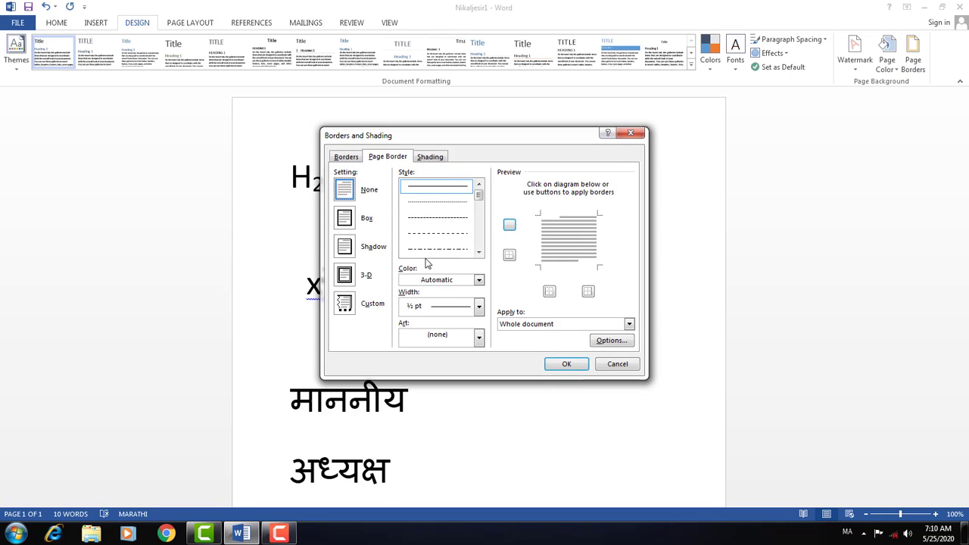
left_click(345, 221)
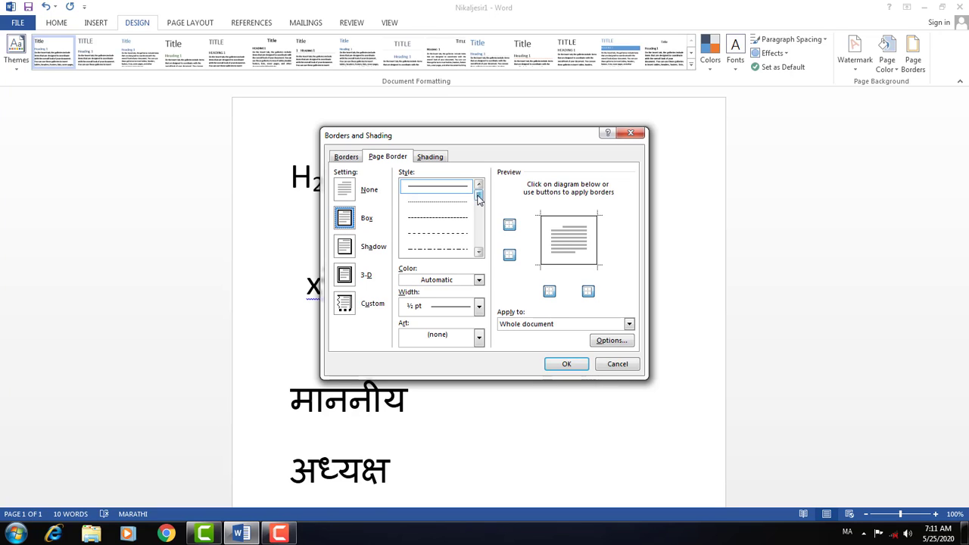
left_click_drag(478, 198, 477, 209)
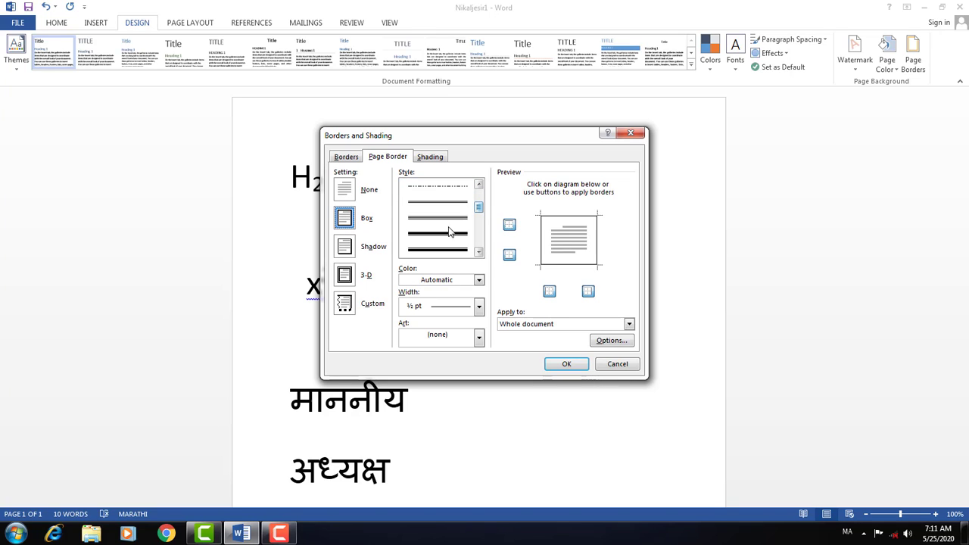
left_click(439, 218)
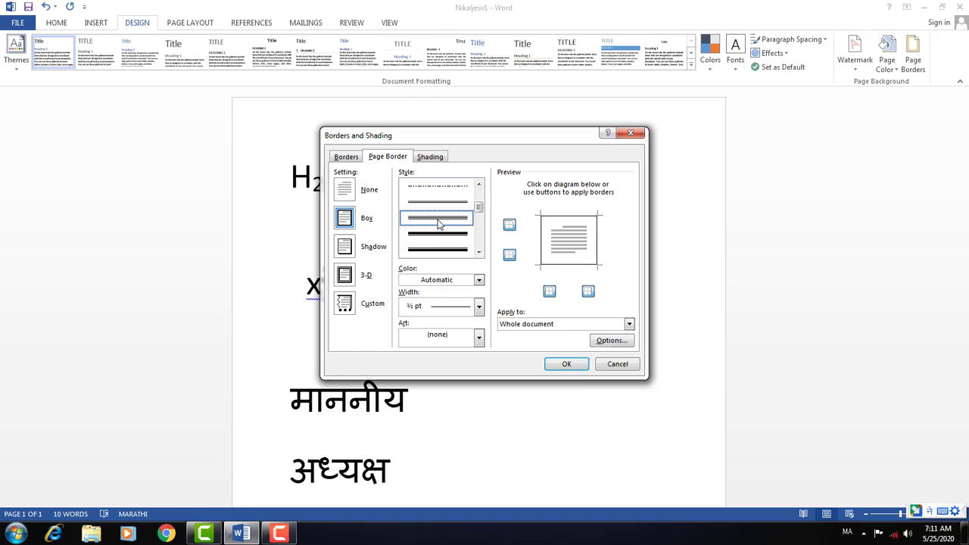
left_click(478, 252)
left_click(445, 252)
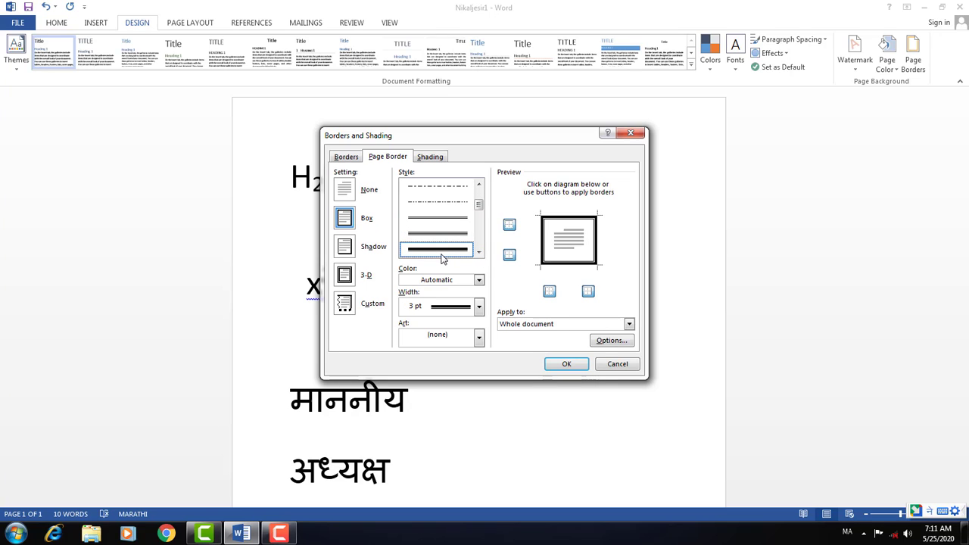
left_click(569, 364)
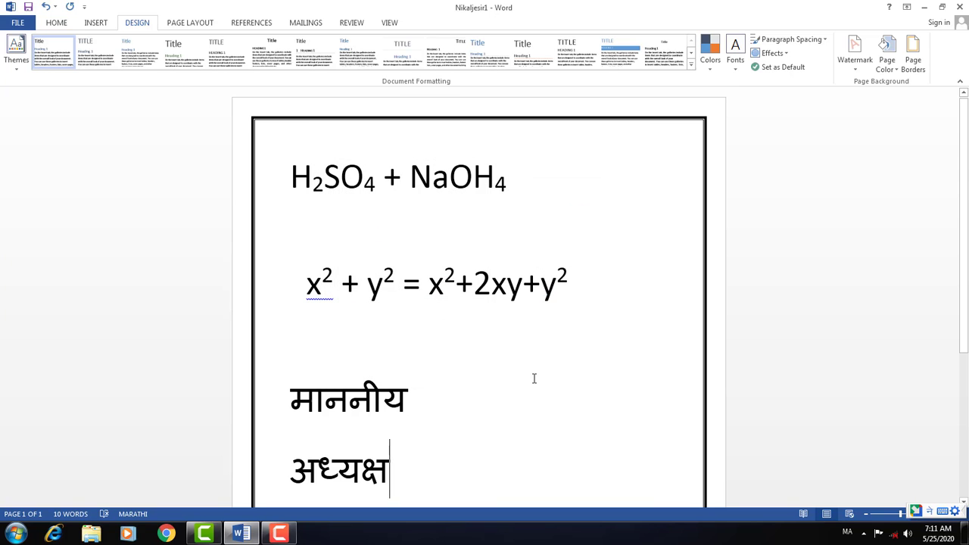
- Remove the page border again by setting it to None
scroll(536, 382, "down", 2)
scroll(535, 382, "down", 2)
scroll(536, 381, "up", 3)
scroll(536, 381, "up", 2)
left_click(914, 60)
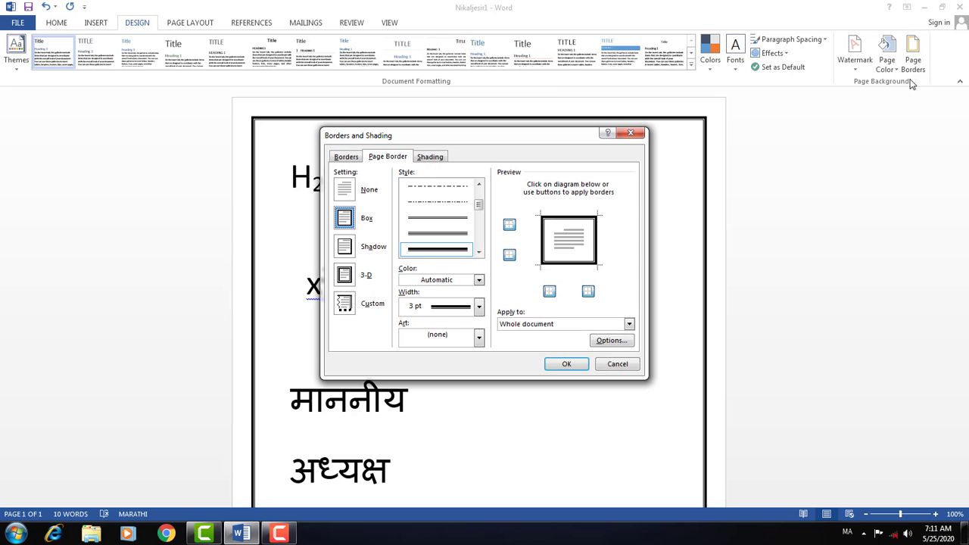
left_click(349, 194)
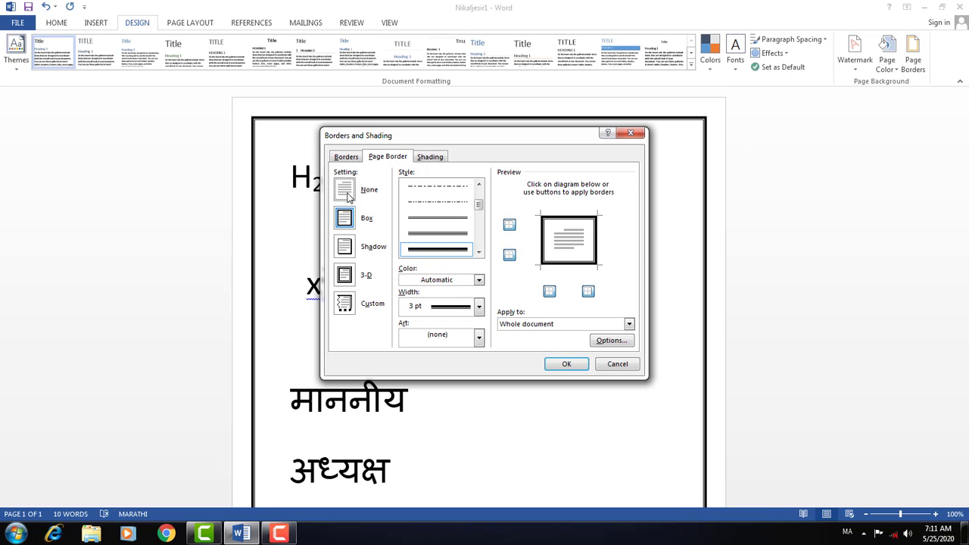
left_click(566, 365)
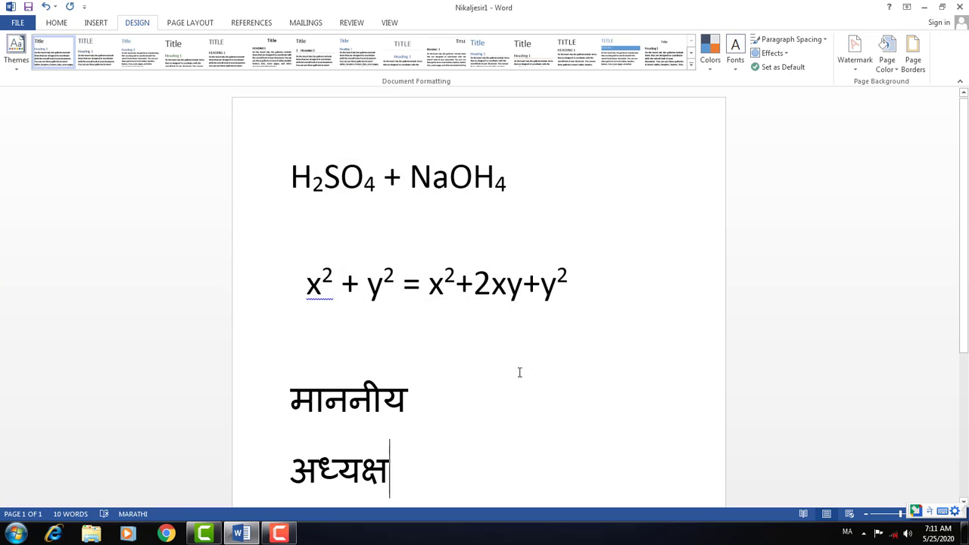
- Apply a custom yellow star art page border, 30 pt wide
left_click(914, 57)
left_click(346, 304)
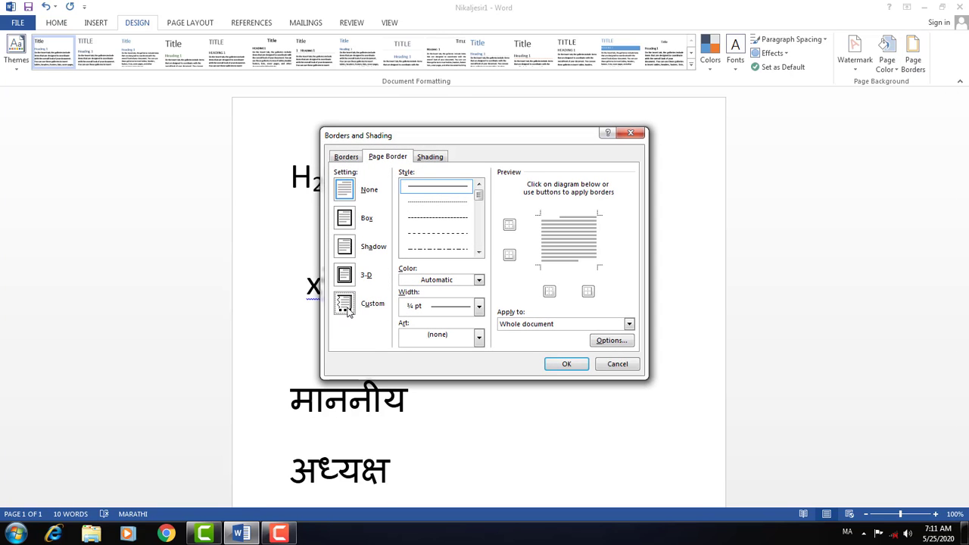
left_click(479, 338)
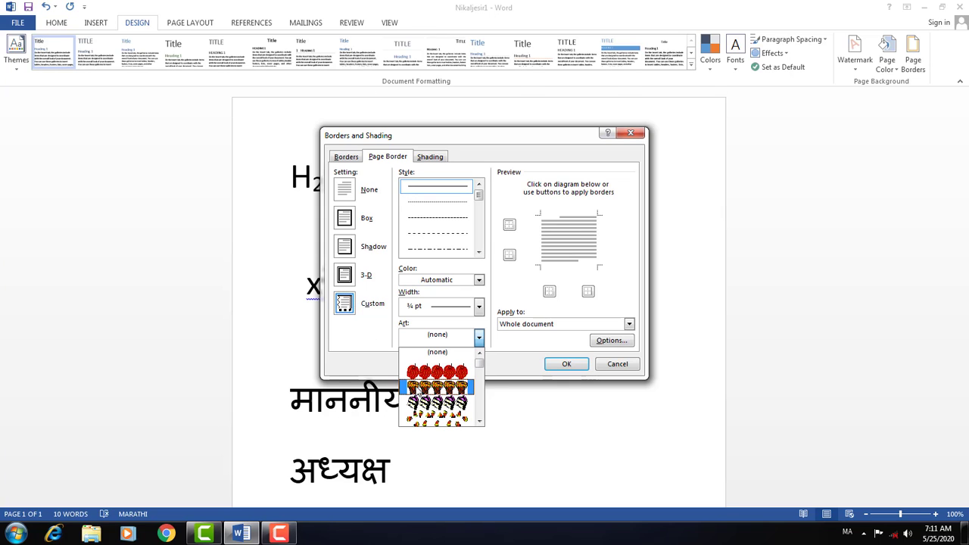
left_click(480, 422)
left_click(480, 423)
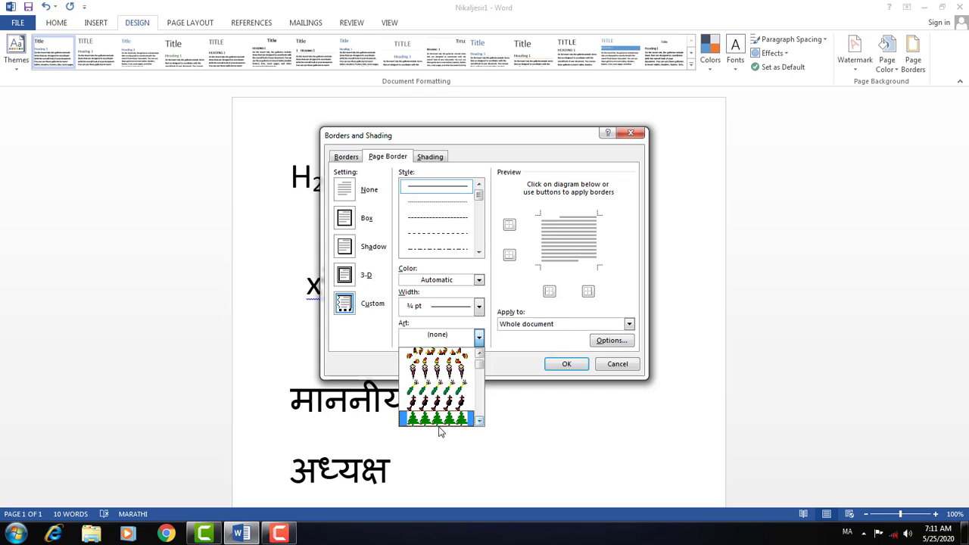
left_click(481, 421)
left_click(480, 422)
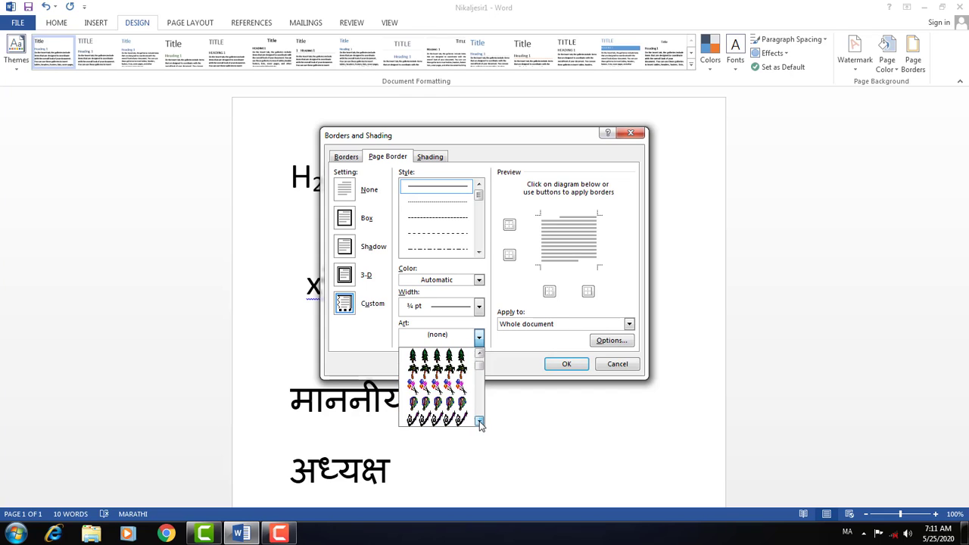
left_click(480, 422)
left_click(480, 423)
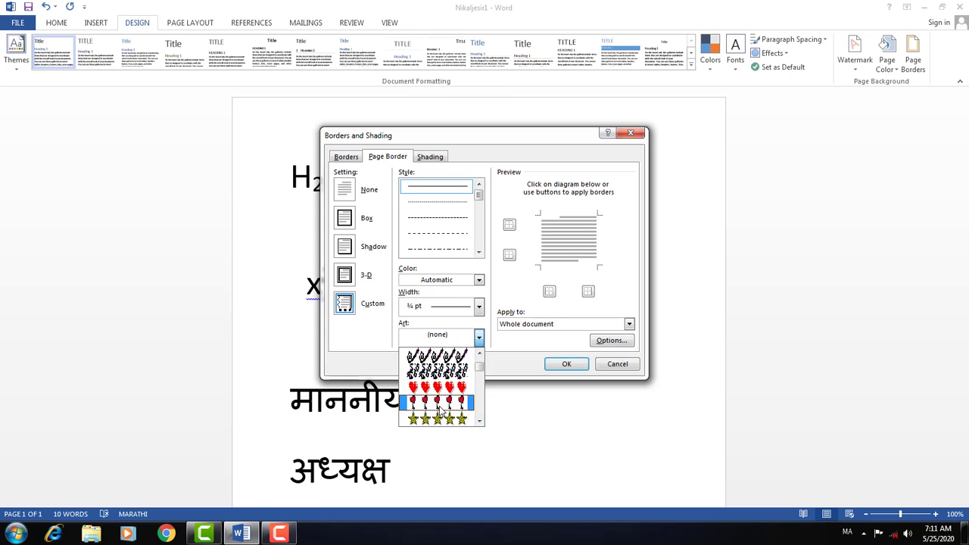
scroll(432, 397, "down", 1)
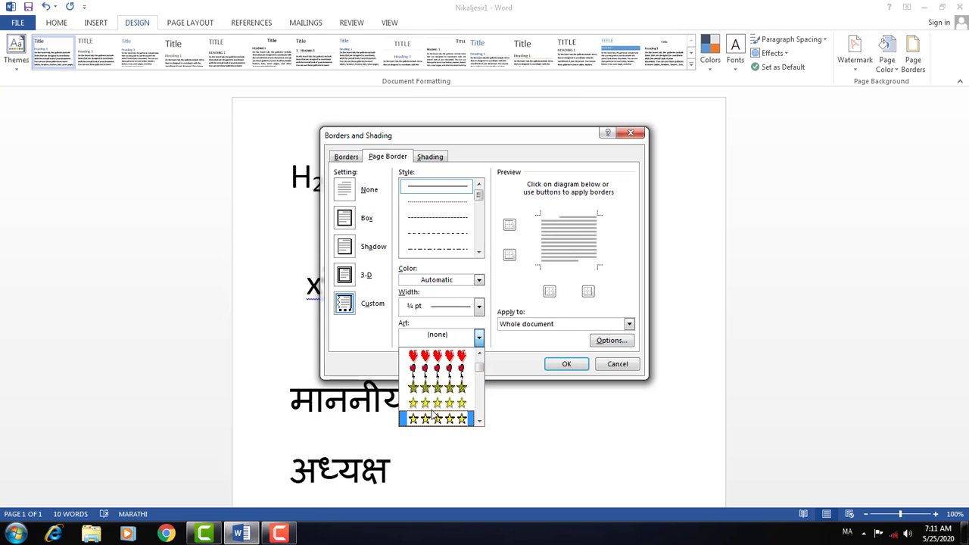
left_click(431, 390)
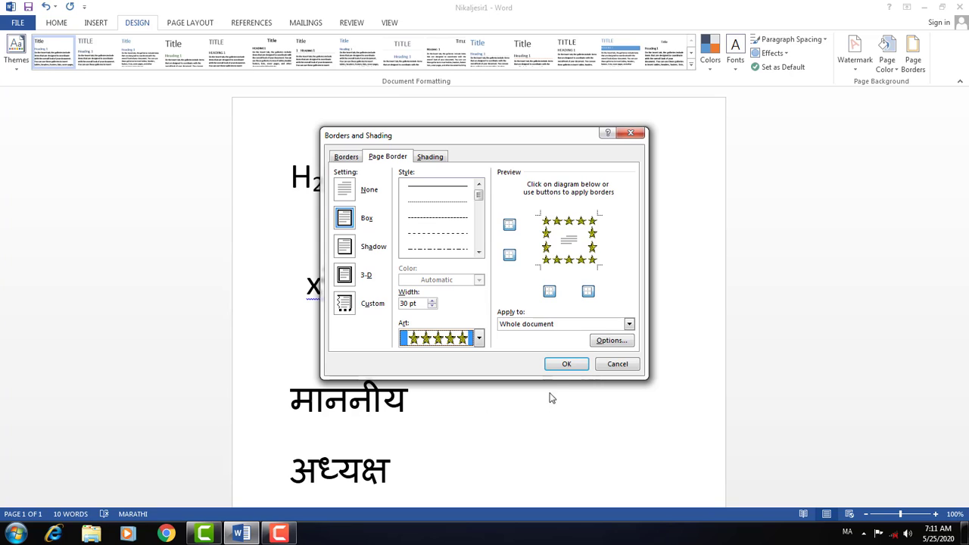
left_click(567, 365)
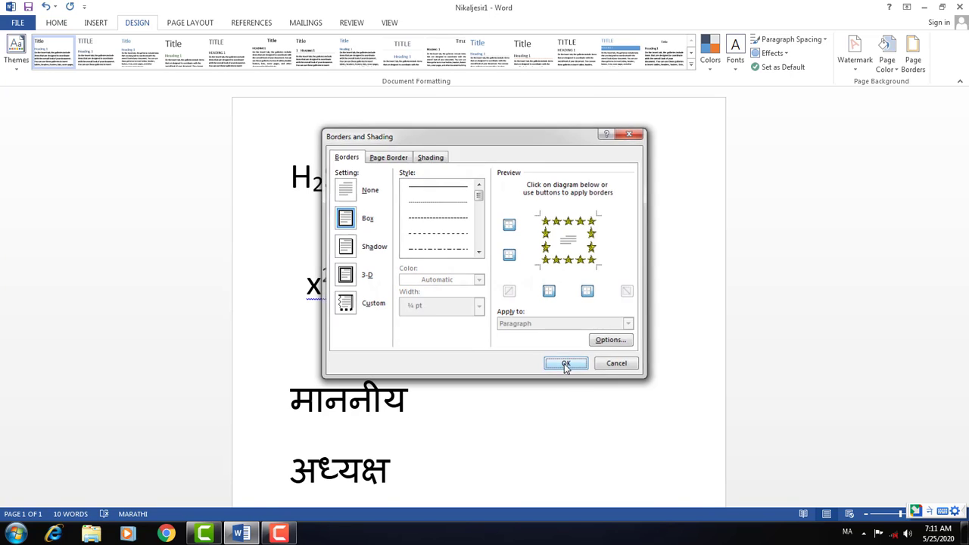
scroll(493, 350, "down", 3)
scroll(493, 350, "down", 3)
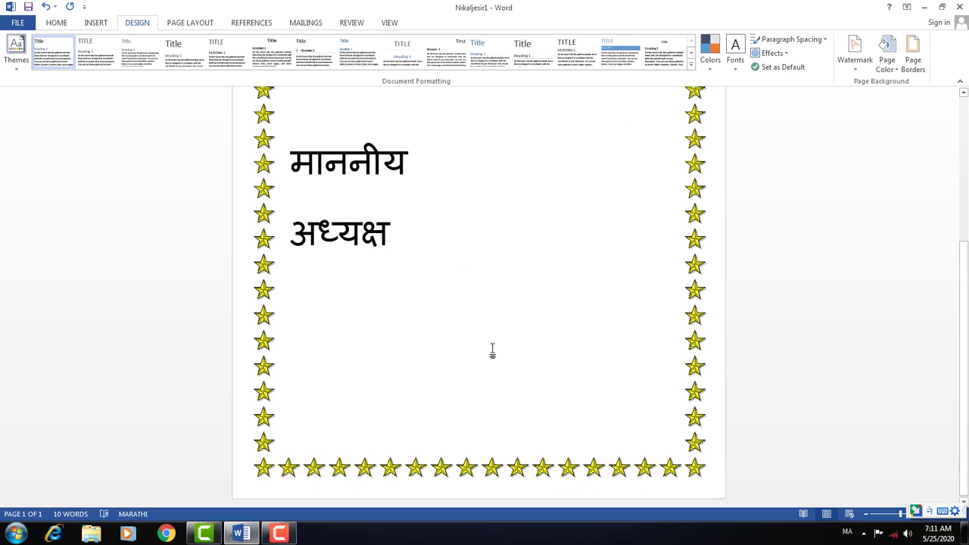
scroll(493, 348, "up", 4)
scroll(493, 347, "up", 2)
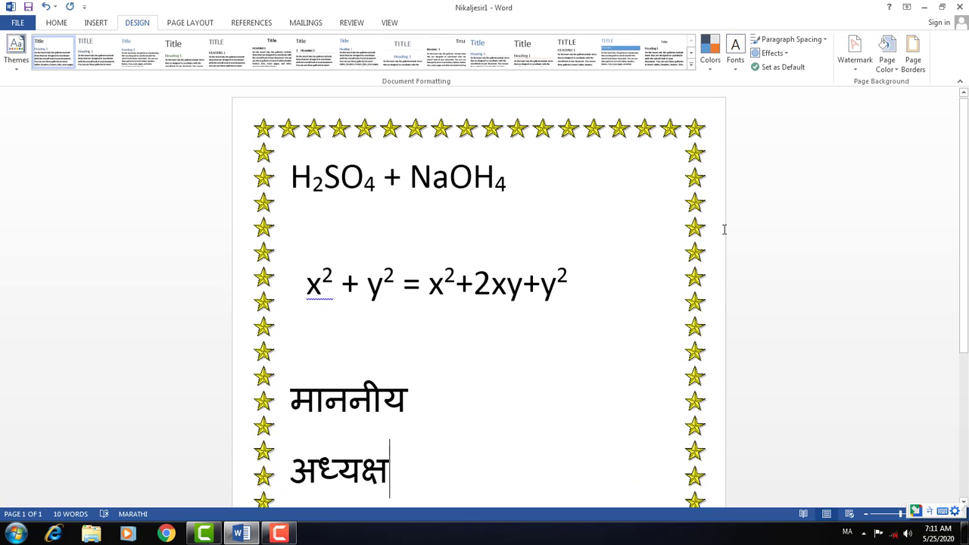
left_click(923, 70)
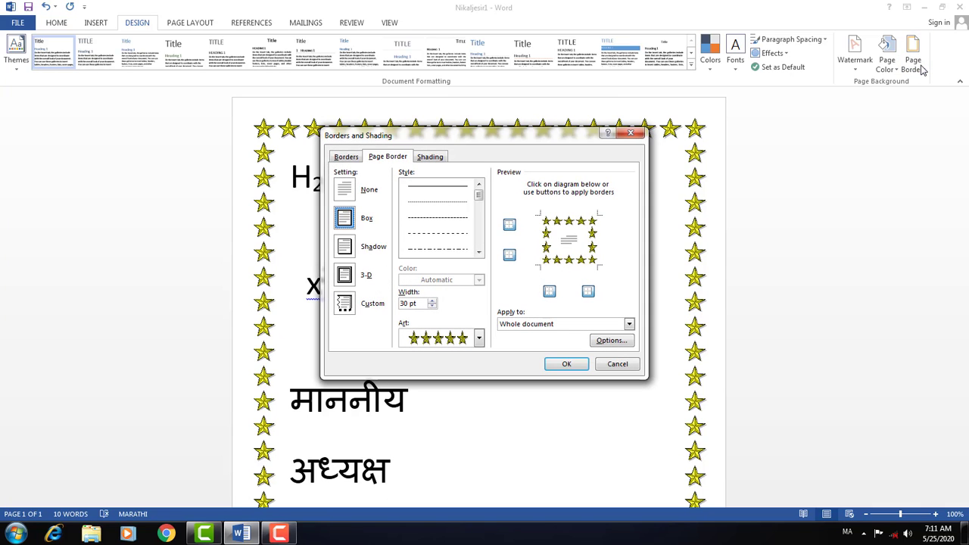
left_click(352, 278)
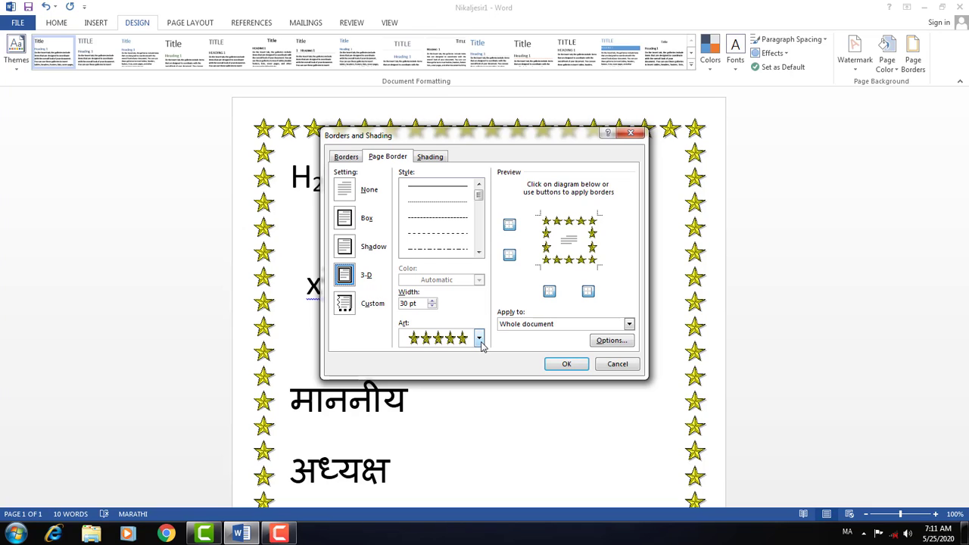
left_click(431, 159)
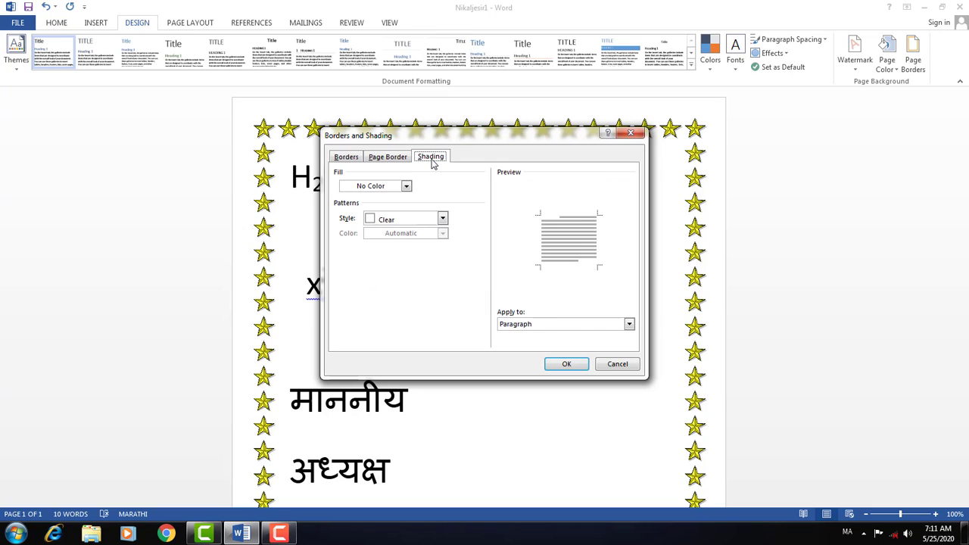
left_click(348, 161)
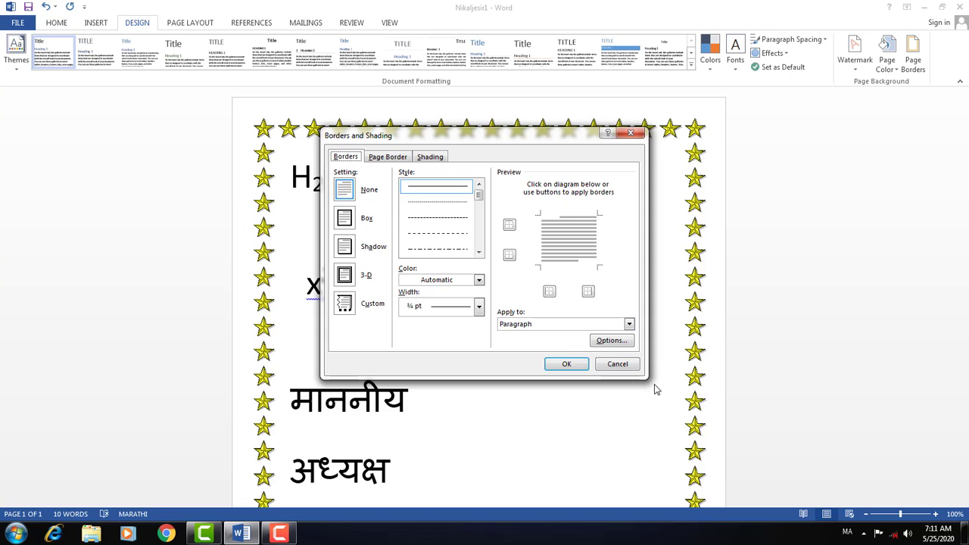
left_click(567, 364)
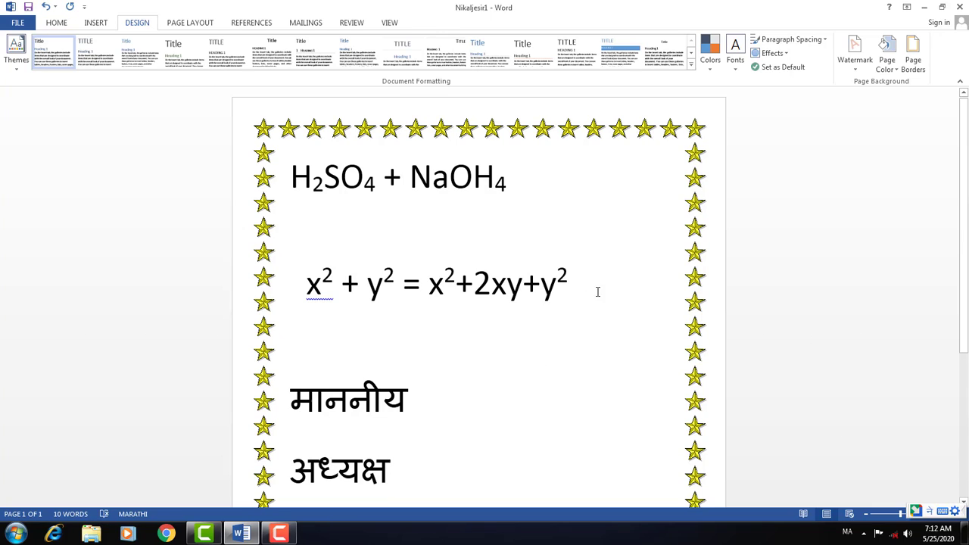
left_click(56, 23)
- Confirm 100% zoom via View > Zoom and switch to the Insert ribbon
left_click(388, 23)
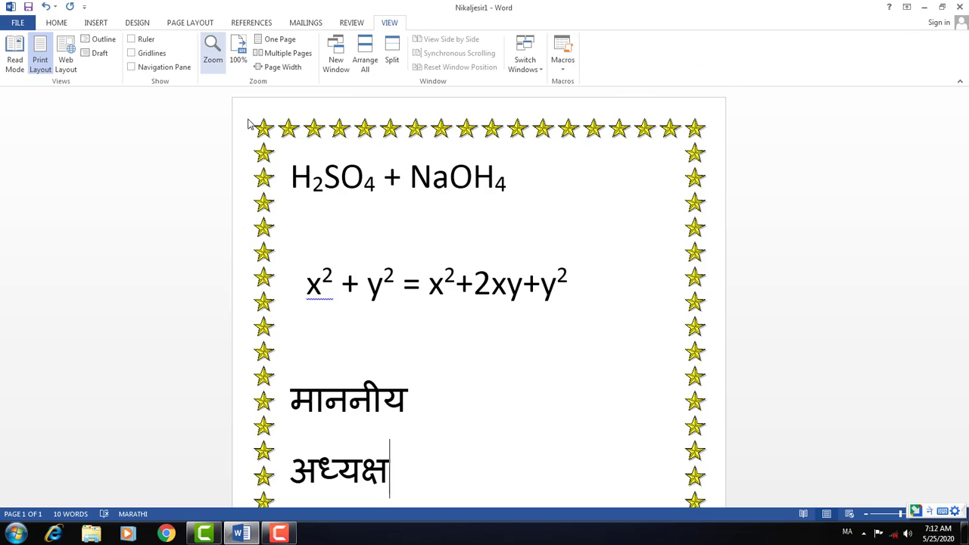
left_click(213, 50)
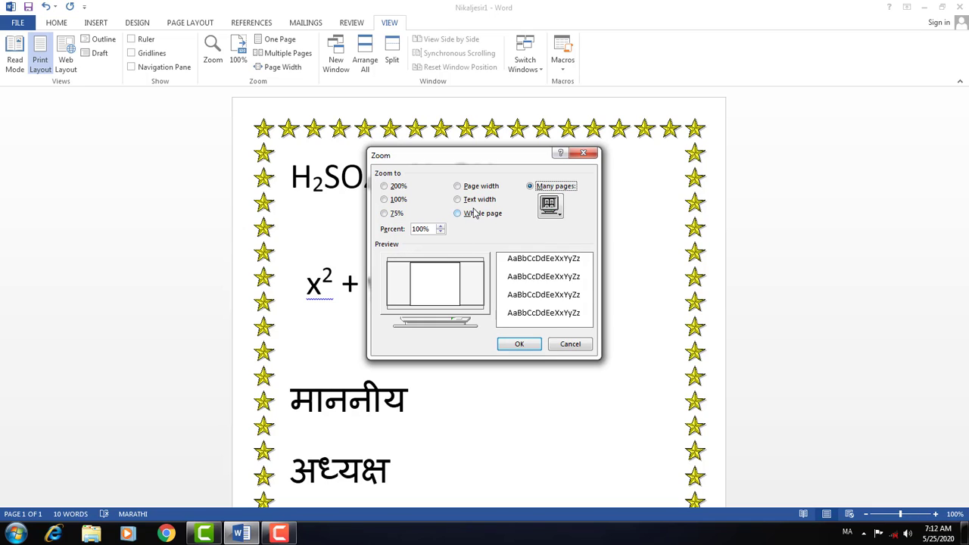
left_click(520, 344)
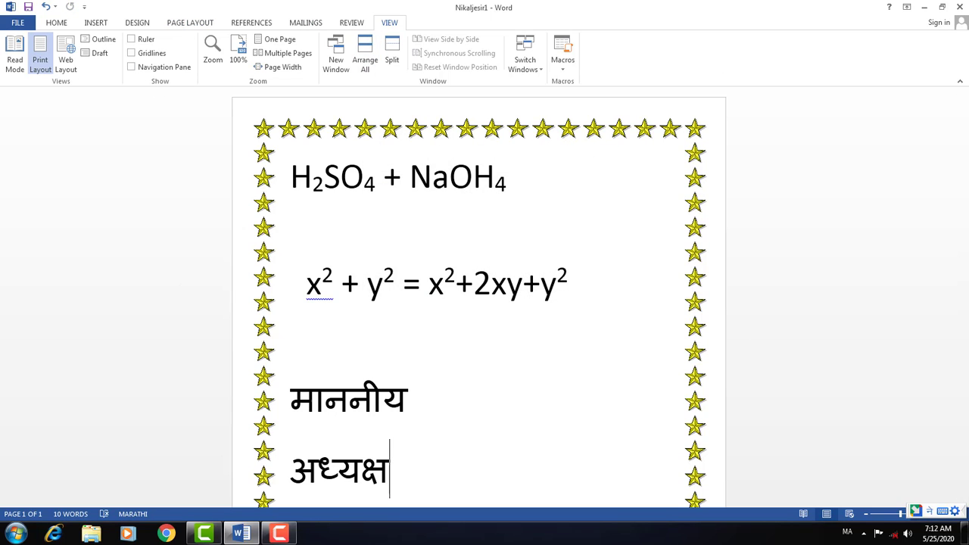
left_click(96, 22)
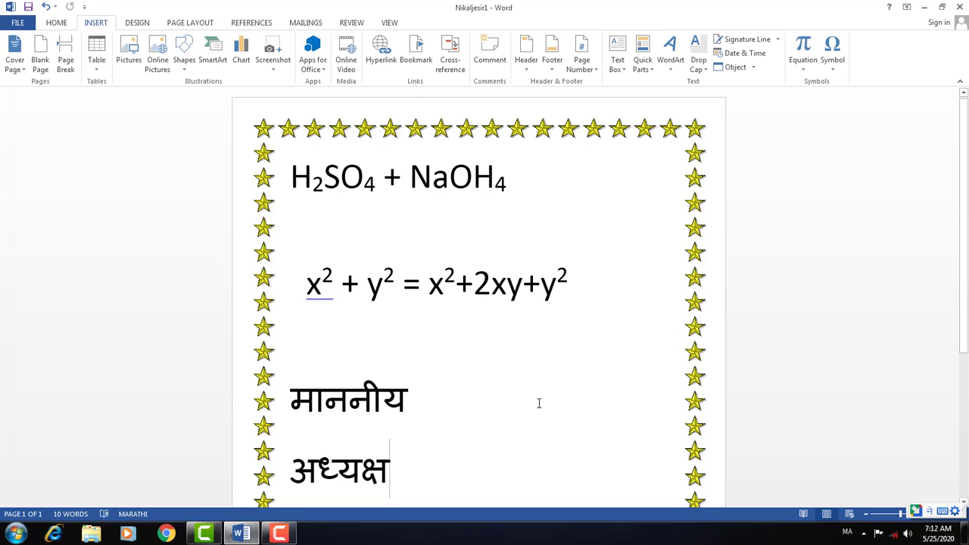
- Insert images (13) from Downloads\APJ Kalam on the empty line above माननीय
left_click(464, 384)
left_click(409, 354)
left_click(129, 52)
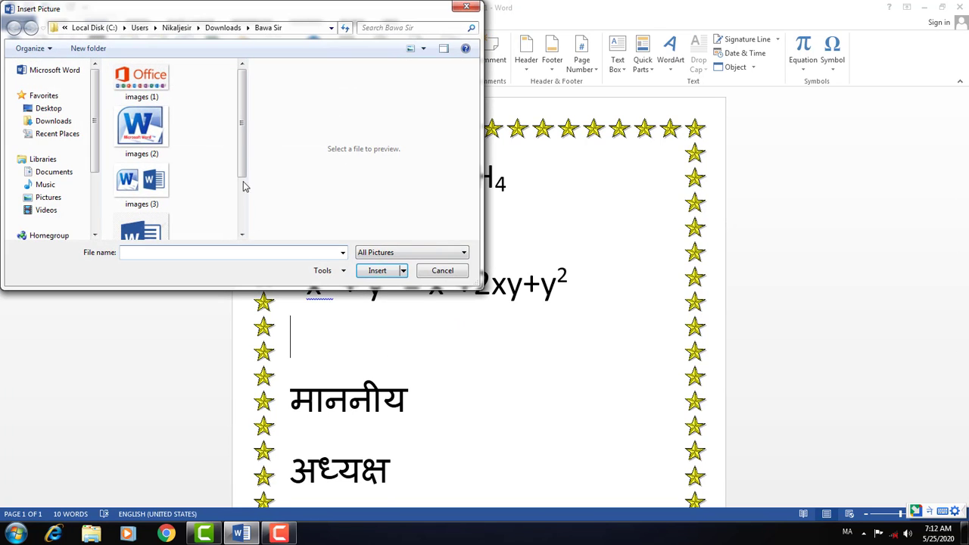
mouse_move(240, 129)
left_mouse_down()
mouse_move(243, 199)
mouse_move(234, 101)
left_mouse_up()
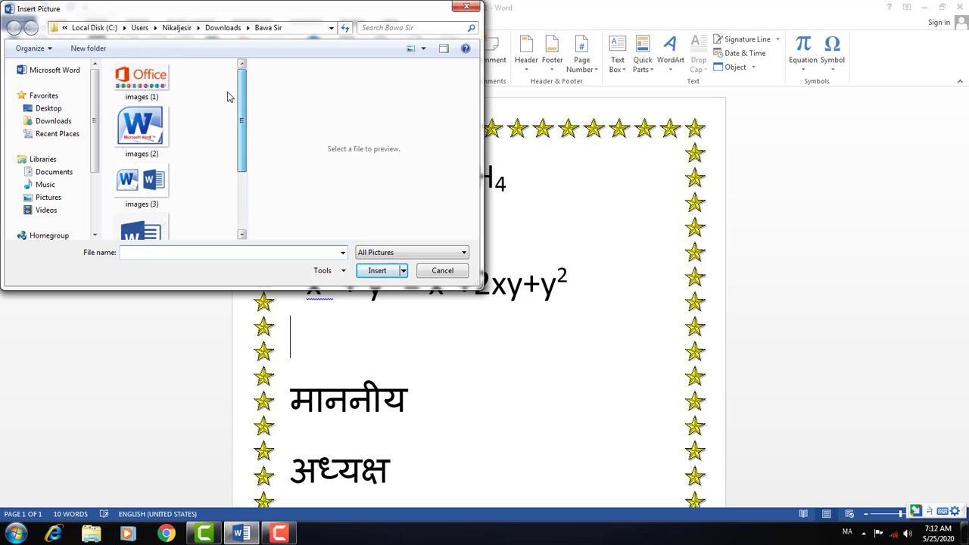
left_click(53, 121)
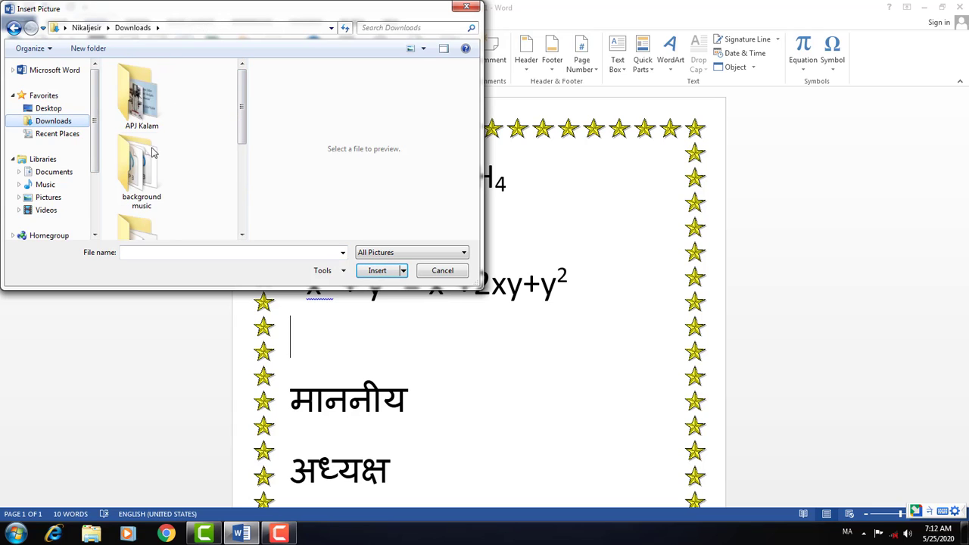
double_click(144, 95)
mouse_move(242, 85)
left_mouse_down()
mouse_move(242, 177)
mouse_move(240, 125)
left_mouse_up()
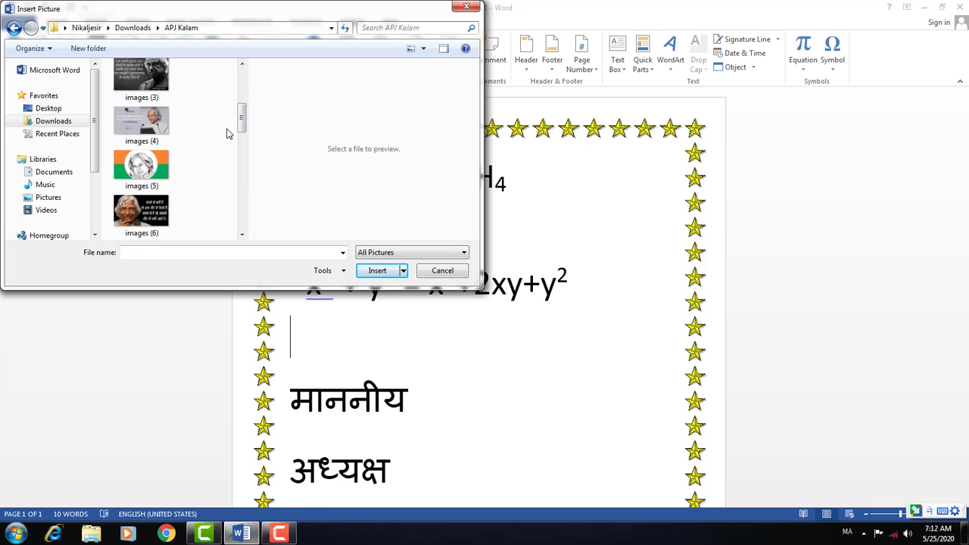
mouse_move(240, 123)
left_mouse_down()
mouse_move(244, 106)
mouse_move(233, 187)
left_mouse_up()
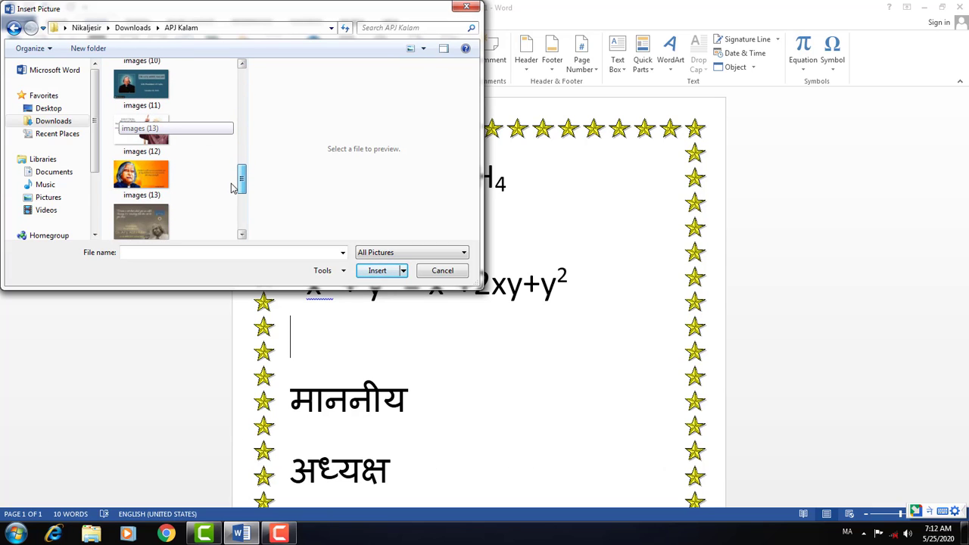
mouse_move(233, 188)
left_mouse_down()
mouse_move(229, 235)
mouse_move(231, 181)
left_mouse_up()
left_click(149, 200)
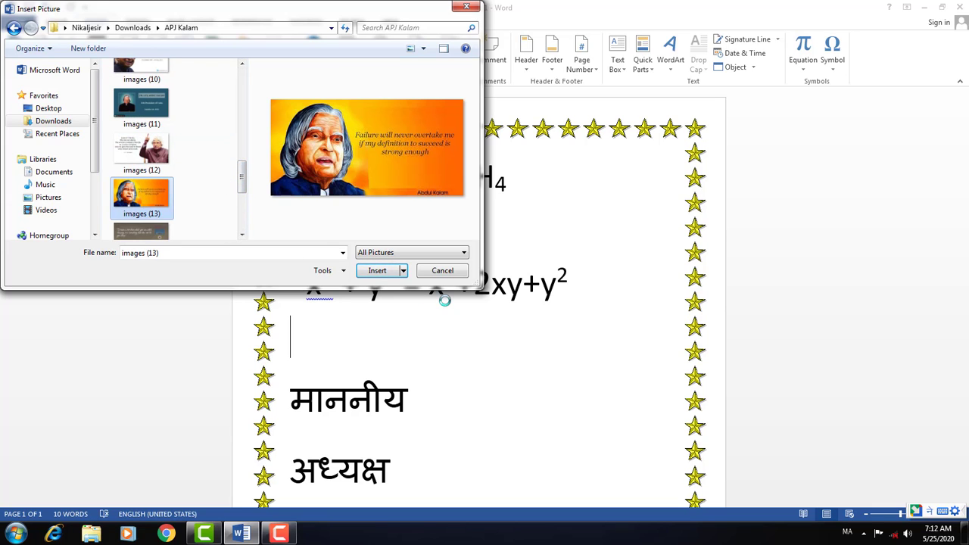
left_click(385, 271)
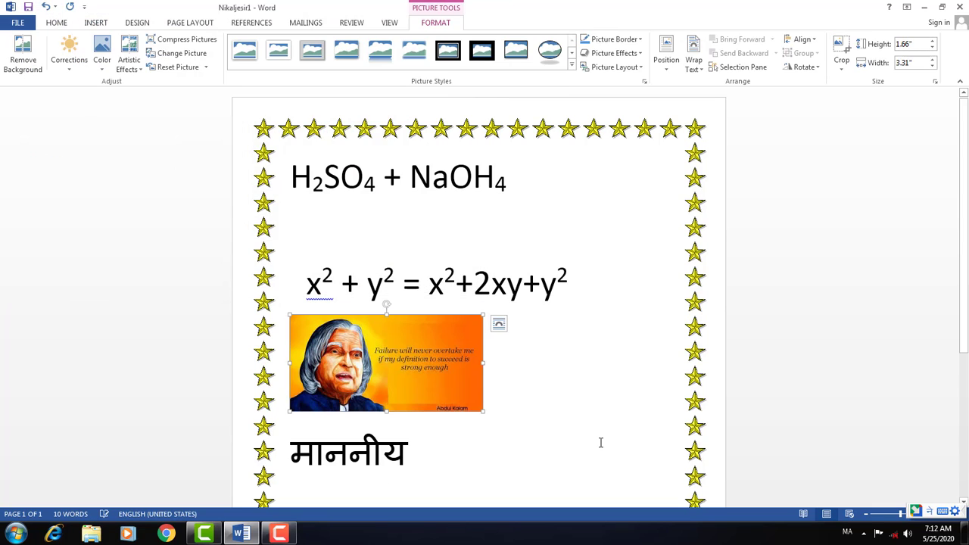
- Set the Kalam picture's text wrapping to Behind Text
mouse_move(382, 385)
left_mouse_down()
mouse_move(421, 244)
mouse_move(372, 400)
left_mouse_up()
left_click(694, 66)
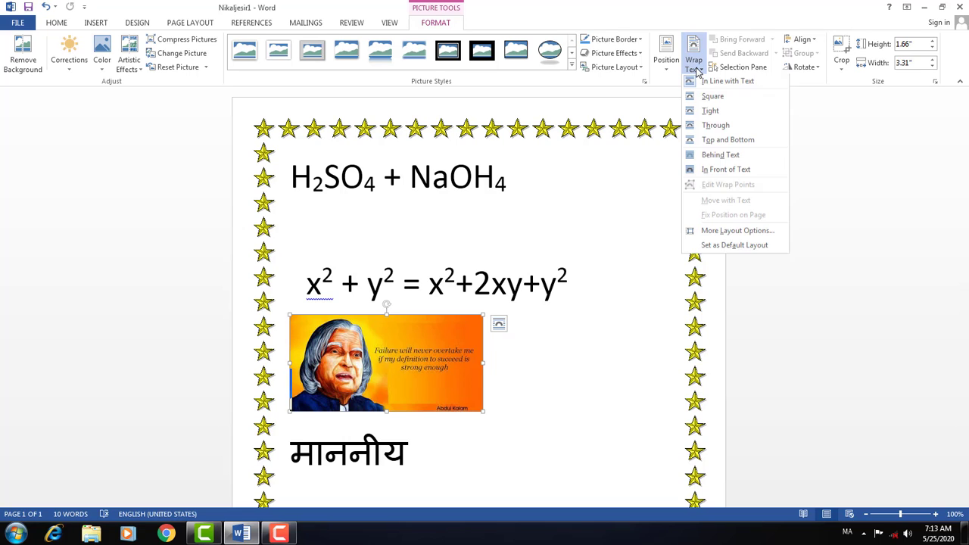
left_click(713, 158)
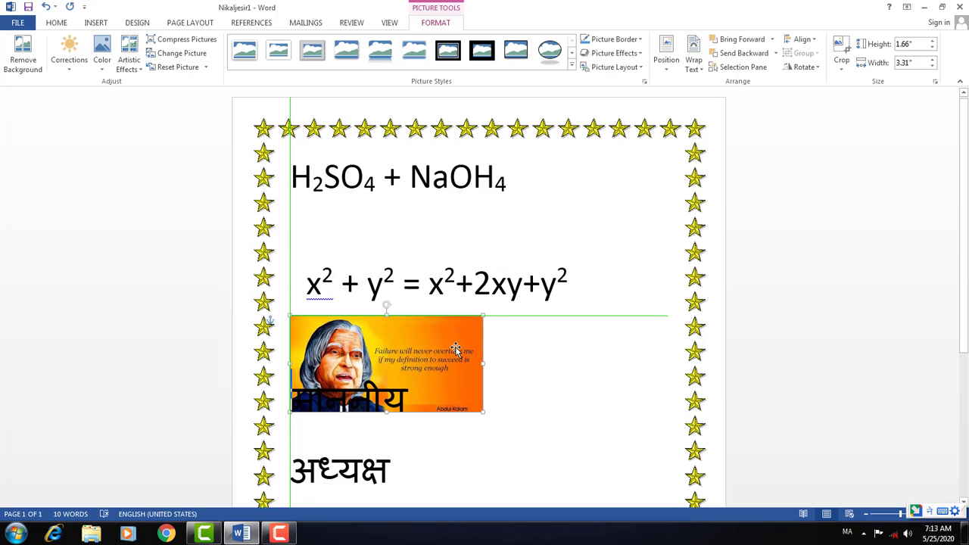
- Position the picture behind the x²+y² equation and resize it to about 2.38 × 4.75 inches
mouse_move(438, 360)
left_mouse_down()
mouse_move(477, 231)
mouse_move(593, 225)
left_mouse_up()
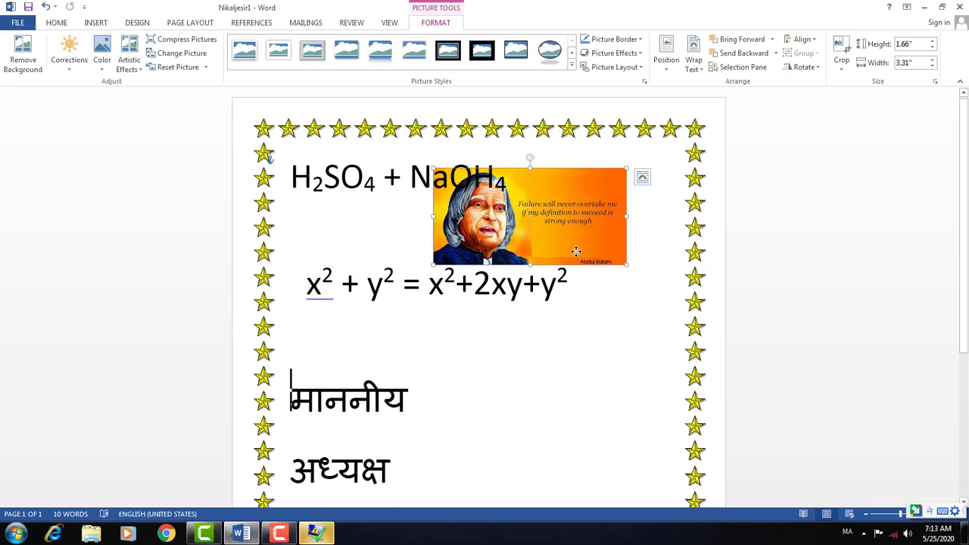
left_click_drag(560, 224, 560, 376)
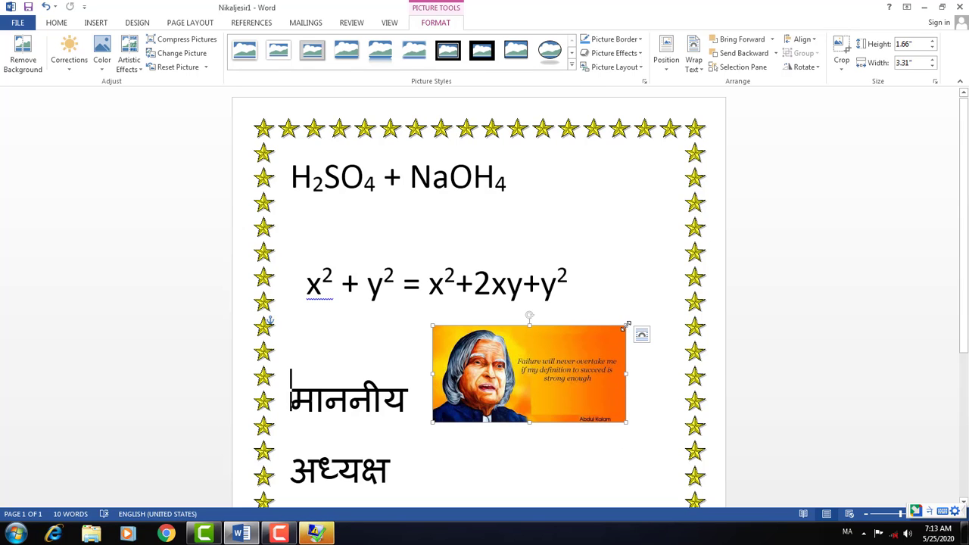
left_click_drag(625, 326, 666, 277)
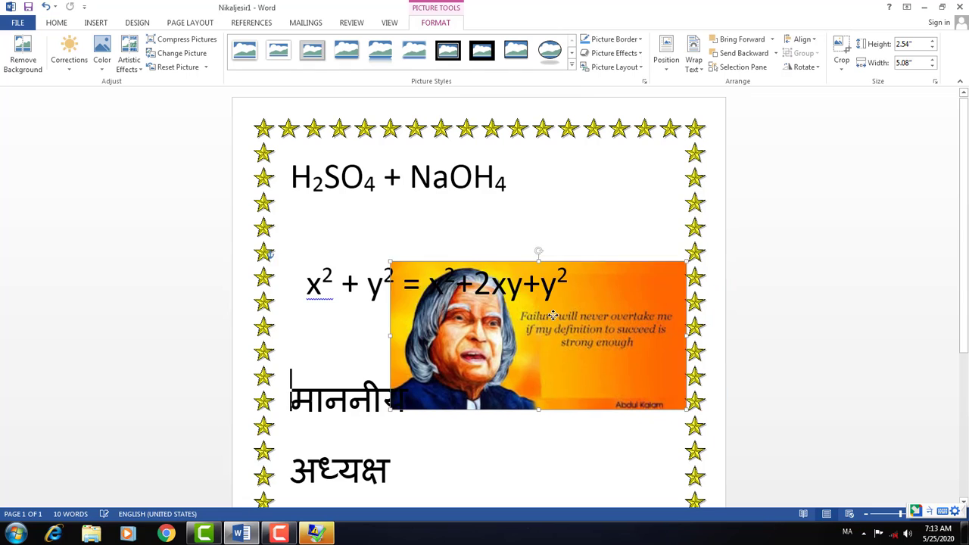
left_click_drag(554, 315, 493, 274)
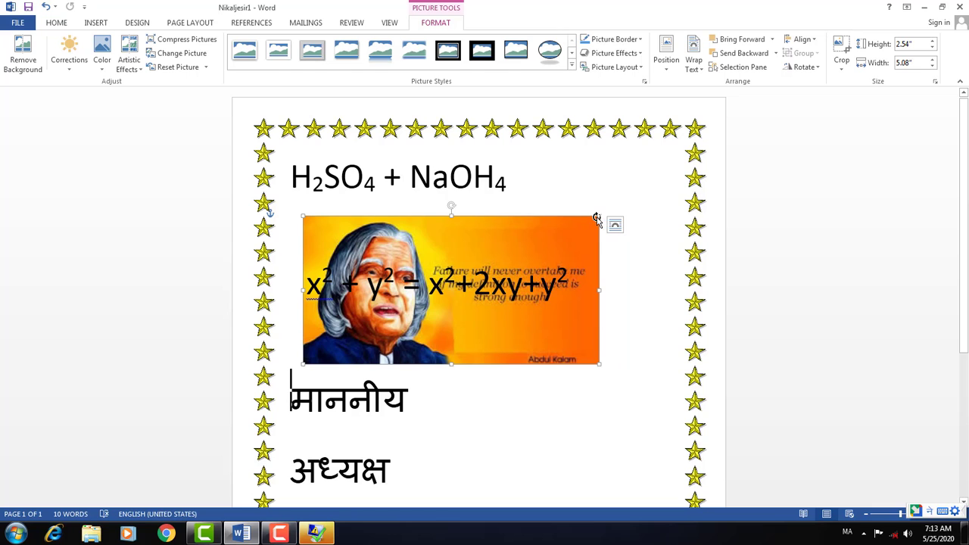
mouse_move(599, 217)
left_mouse_down()
mouse_move(569, 239)
mouse_move(490, 259)
mouse_move(580, 226)
left_mouse_up()
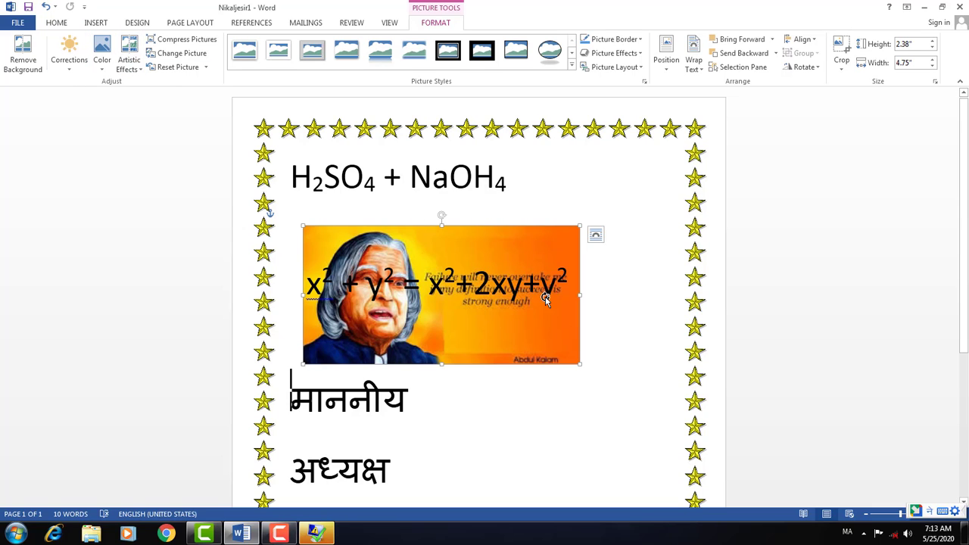
- Try and undo a Grayscale recolour, leave Corrections unchanged, and nudge the picture up-left
left_click(98, 68)
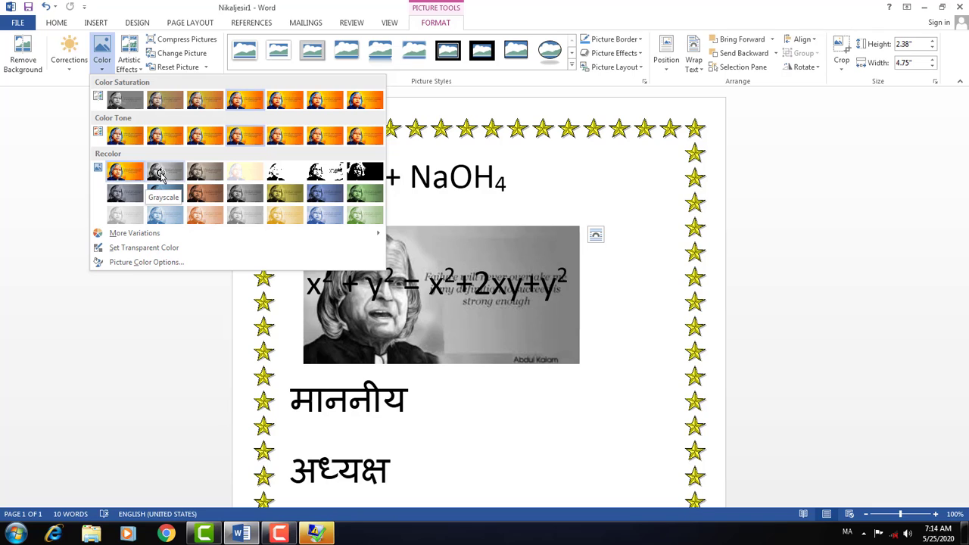
left_click(164, 173)
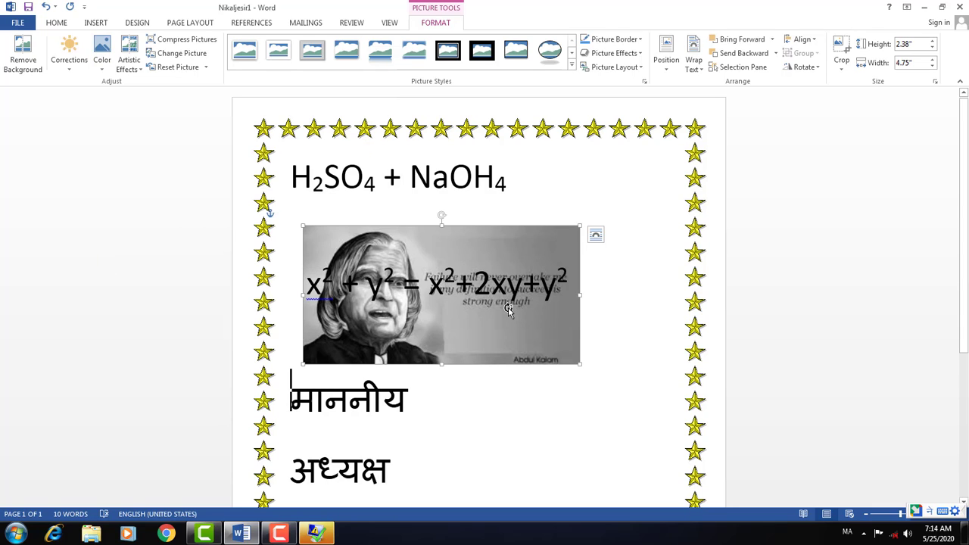
key("ctrl+z")
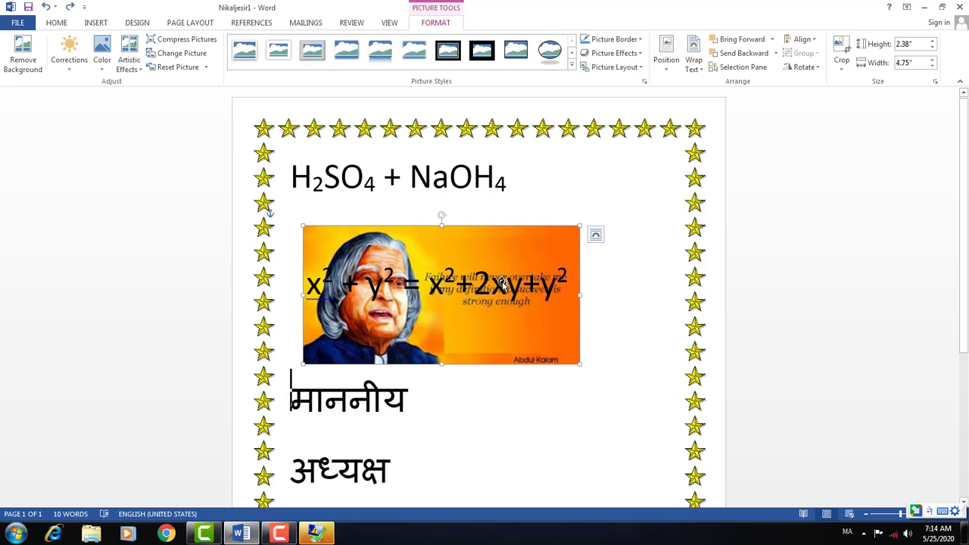
left_click(69, 59)
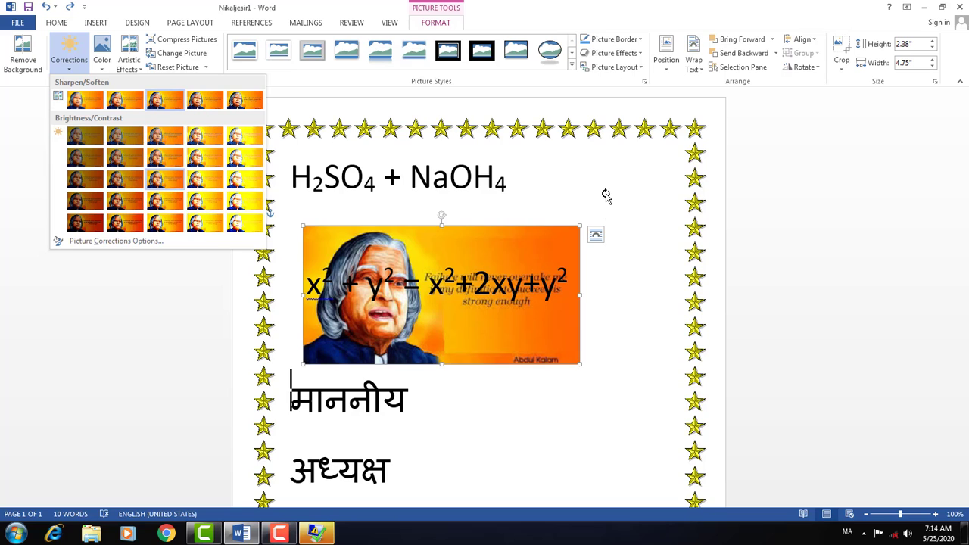
left_click(561, 187)
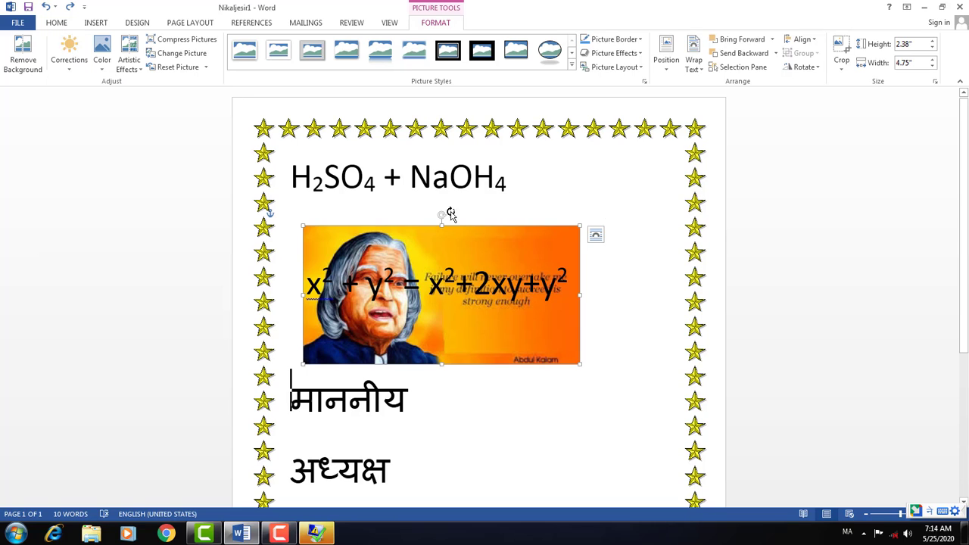
left_click_drag(477, 328, 463, 310)
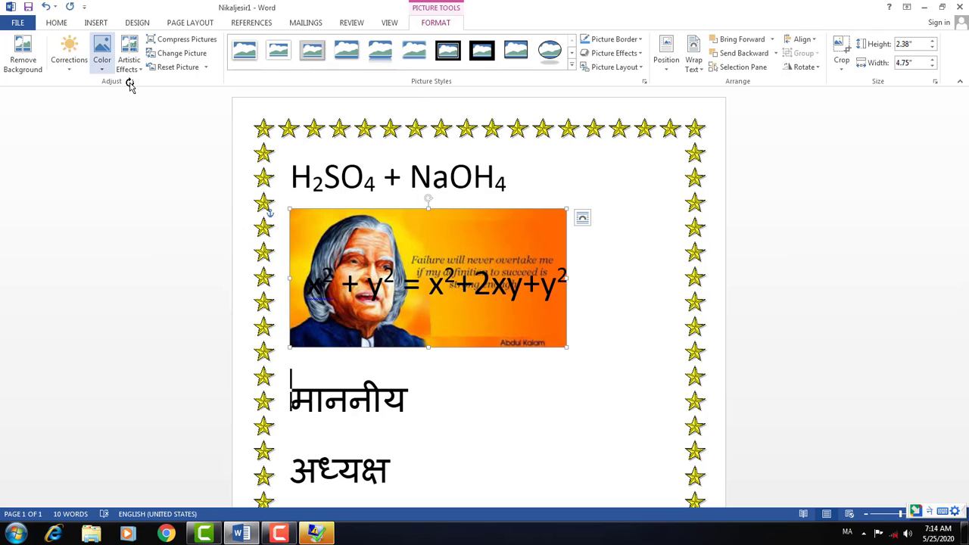
- Browse the Home through View tabs, then apply the Oval picture style to the Kalam picture
left_click(57, 24)
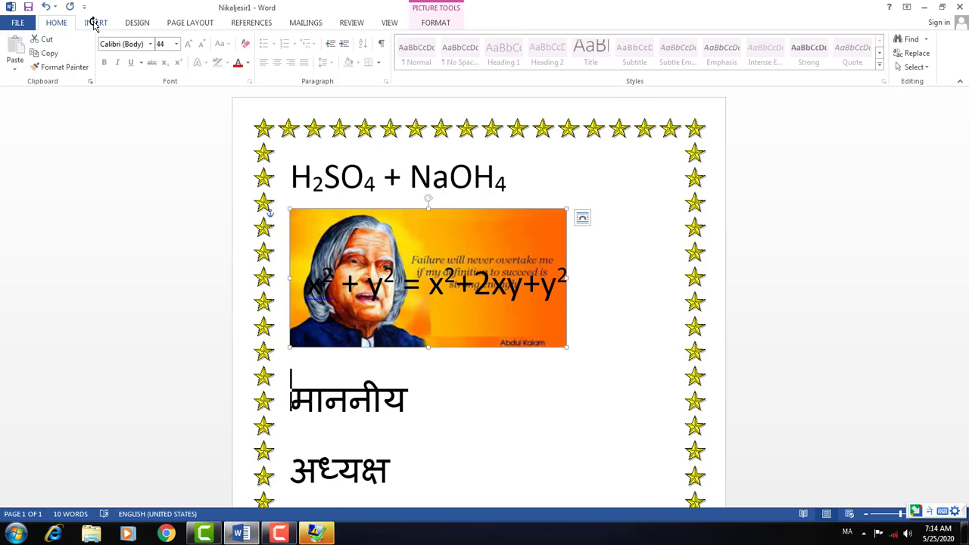
left_click(92, 23)
left_click(136, 22)
left_click(189, 22)
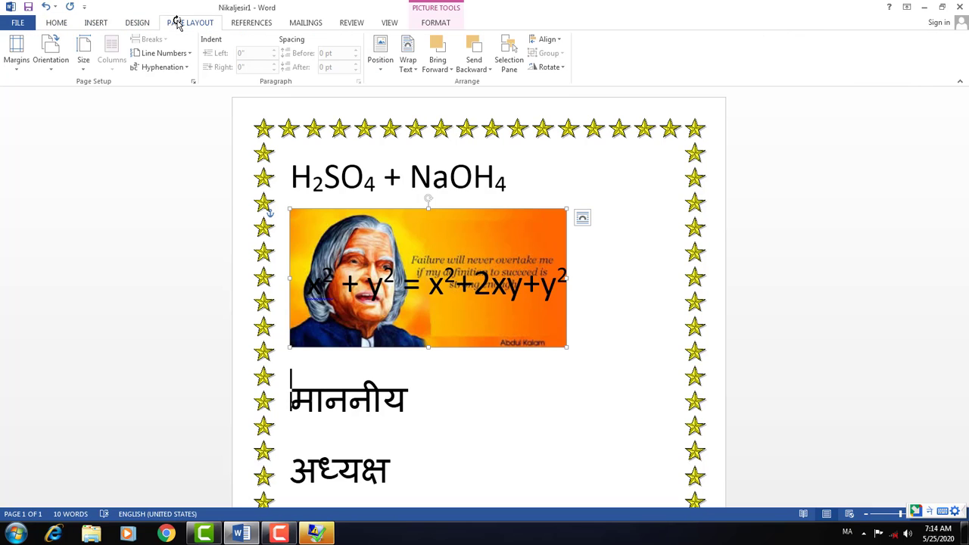
left_click(275, 23)
left_click(356, 25)
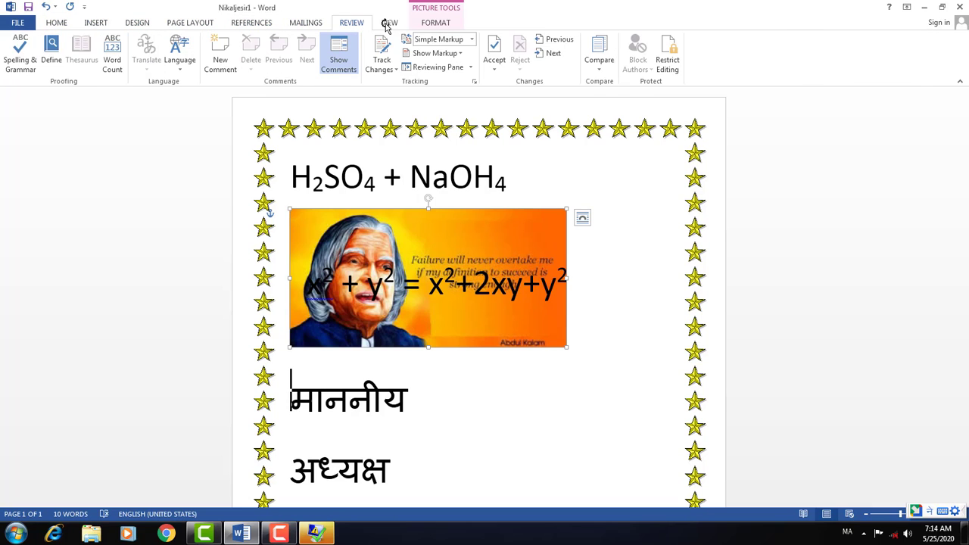
left_click(389, 23)
left_click(440, 24)
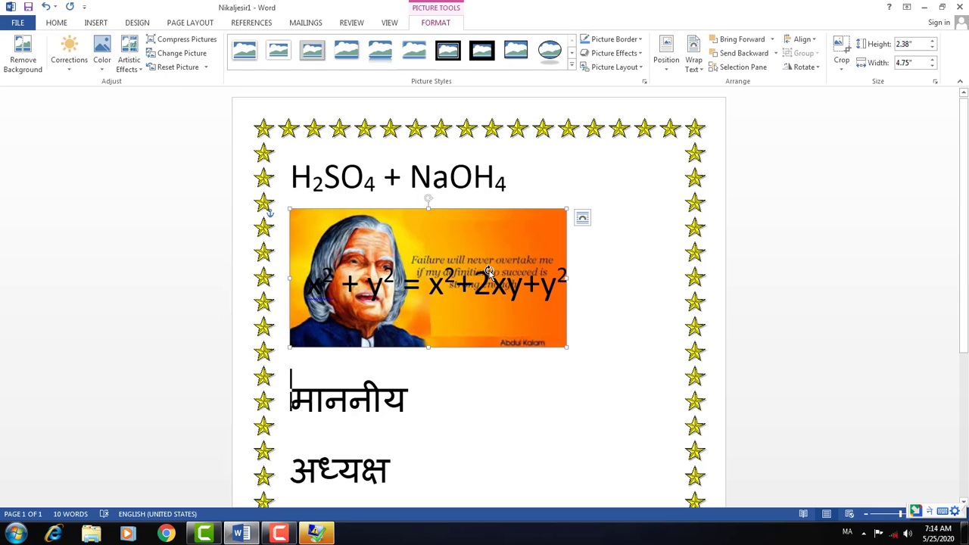
left_click(548, 50)
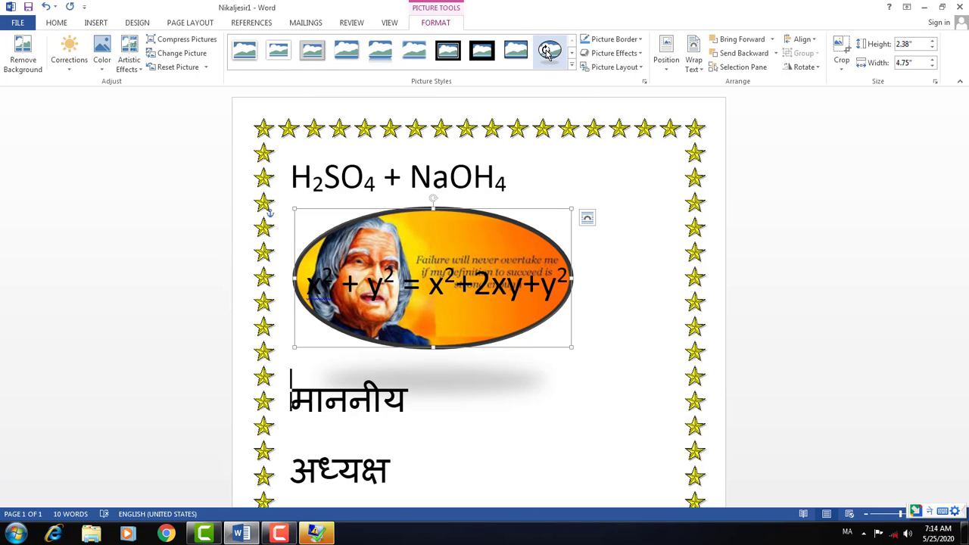